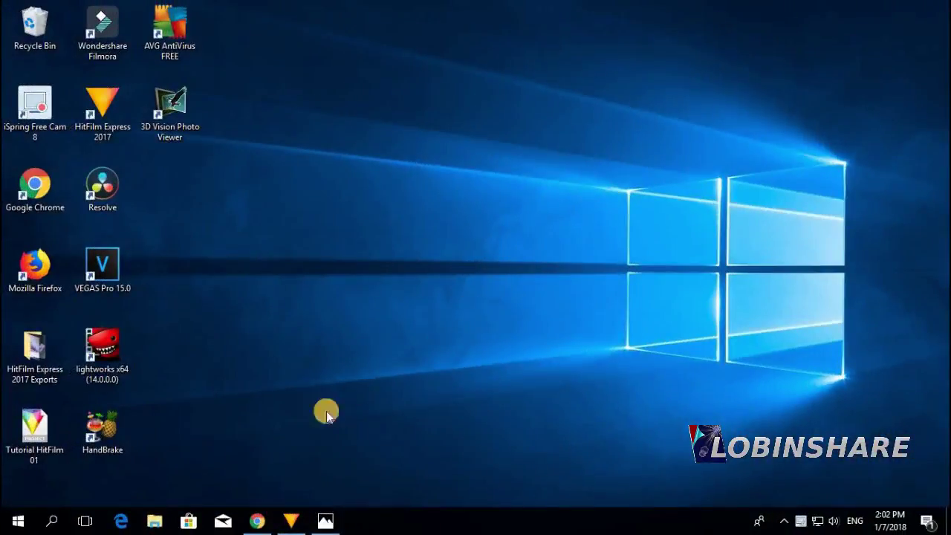
- Open the full HitFilm tutorial playlist linked in the YouTube video's description and look through its videos
click(257, 520)
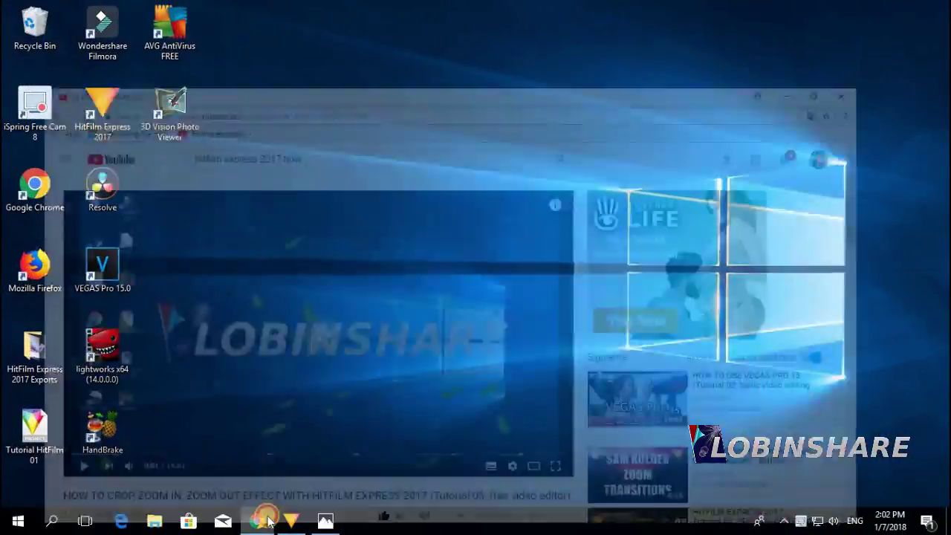
scroll(424, 336, down, 3)
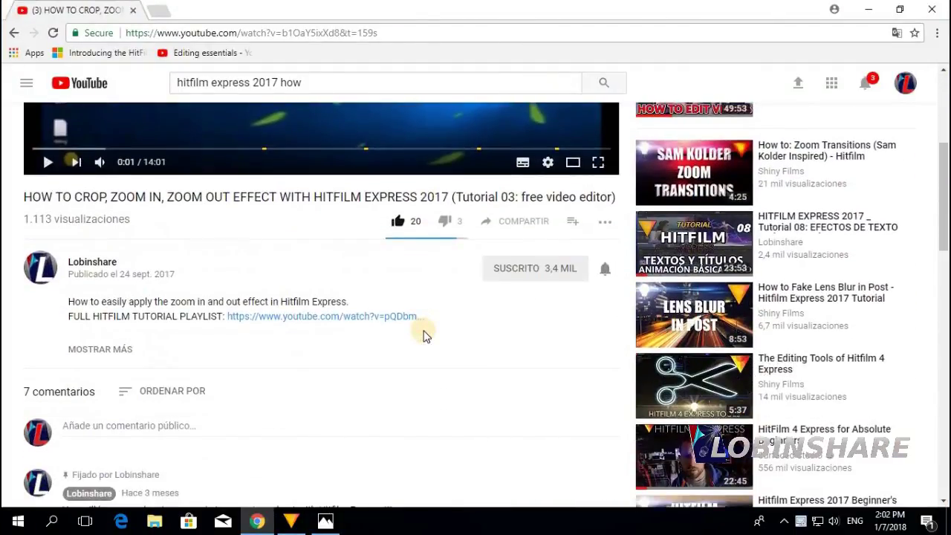
click(350, 317)
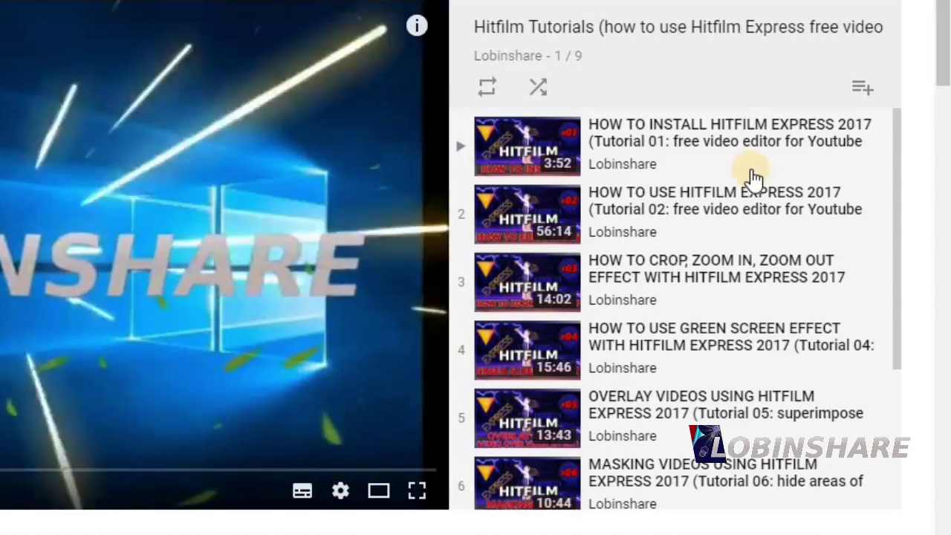
scroll(754, 180, down, 1)
scroll(752, 176, down, 1)
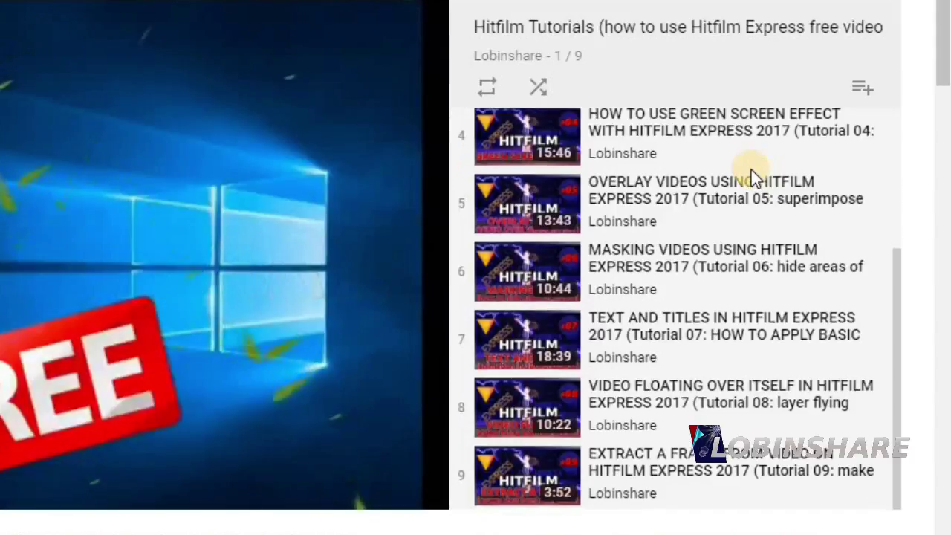
scroll(751, 179, up, 2)
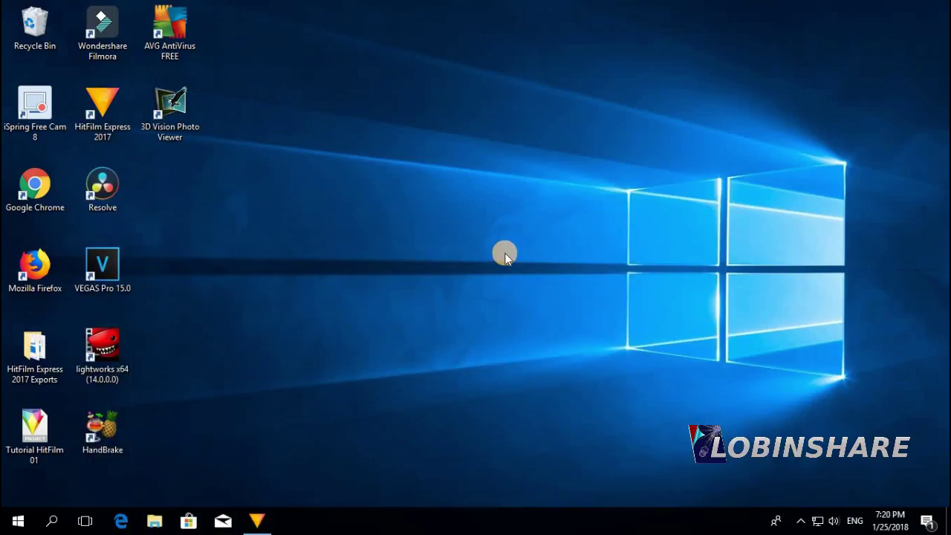
- Switch to HitFilm Express and change the workspace to Editing
click(259, 520)
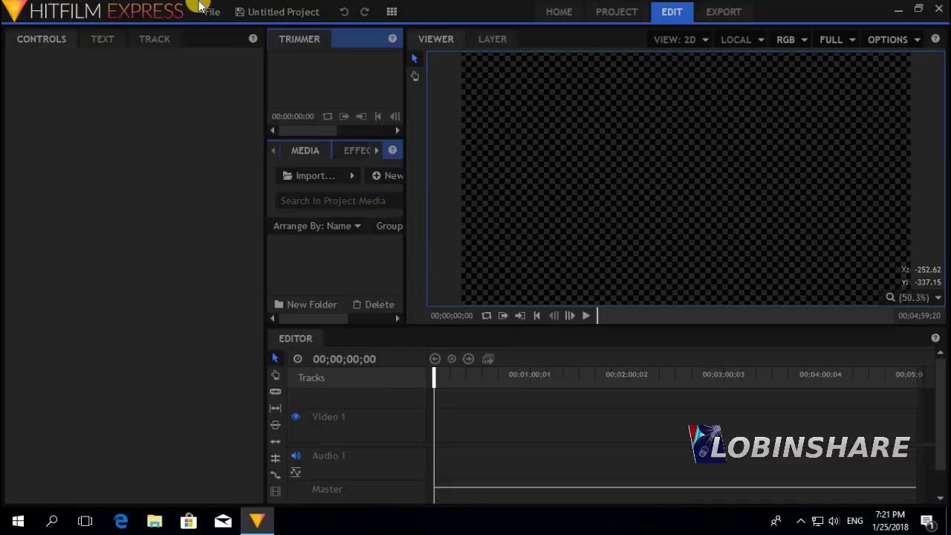
click(389, 13)
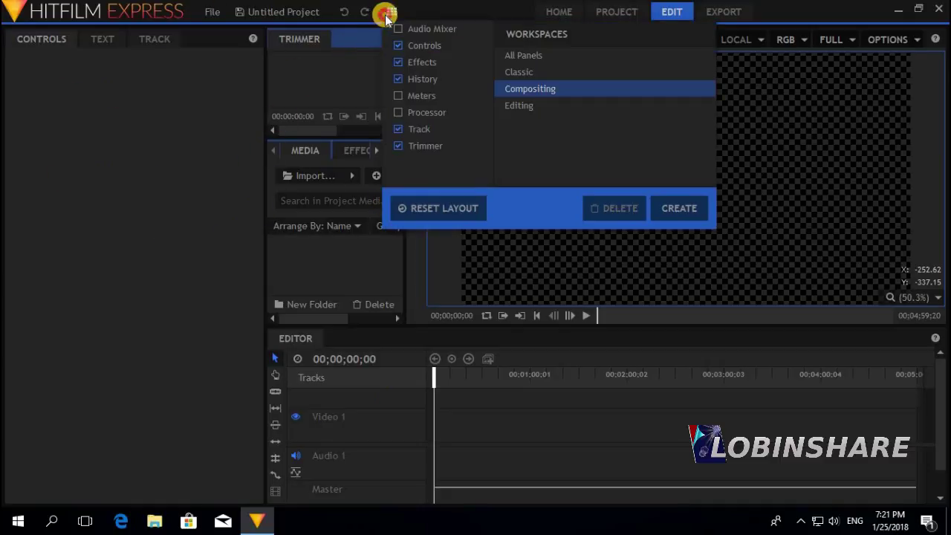
click(551, 107)
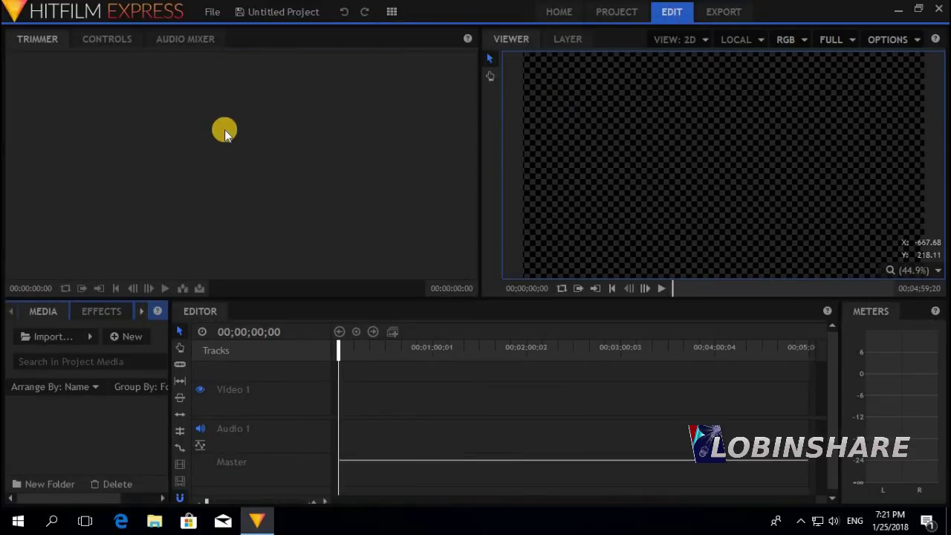
- Import the "Lingerie Sho music catwalk 16" fashion video from the Videos folder into the project media
click(49, 340)
click(77, 265)
scroll(223, 223, down, 2)
click(232, 242)
drag(456, 98, 467, 117)
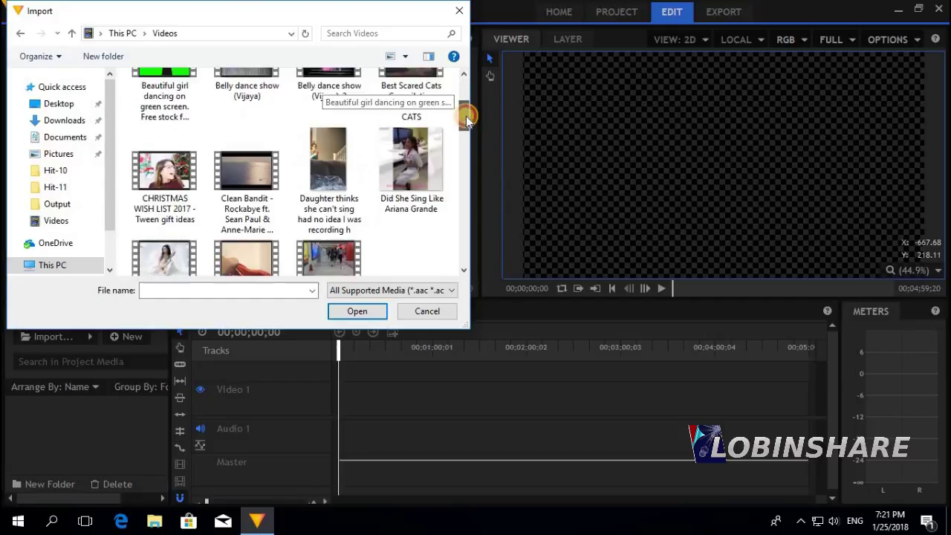
scroll(223, 195, down, 3)
click(165, 189)
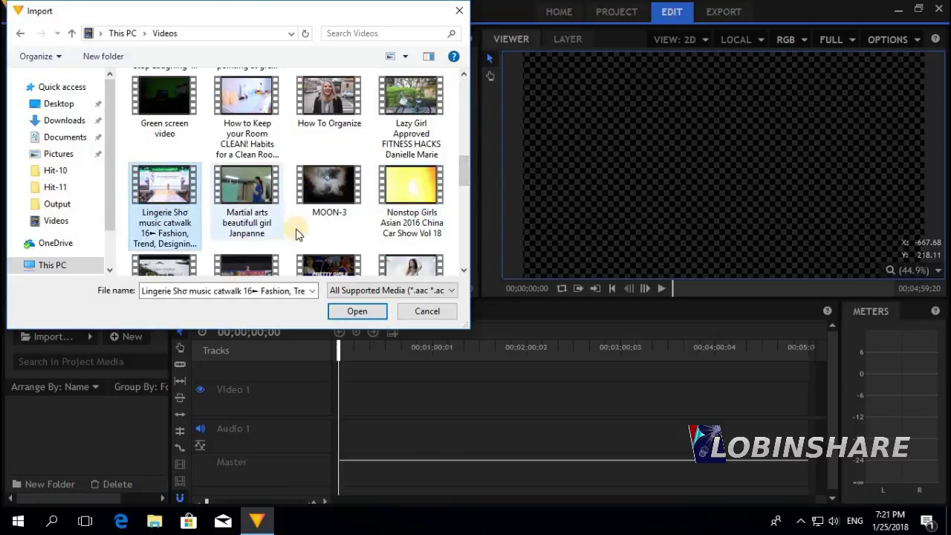
click(365, 308)
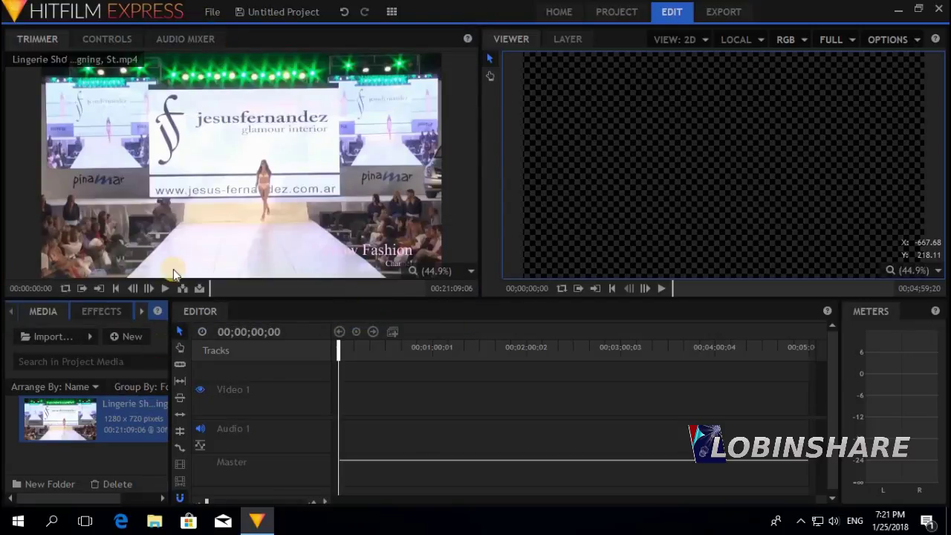
- Preview the fashion video in the Trimmer and set its In point at 00:01:48:01
click(165, 288)
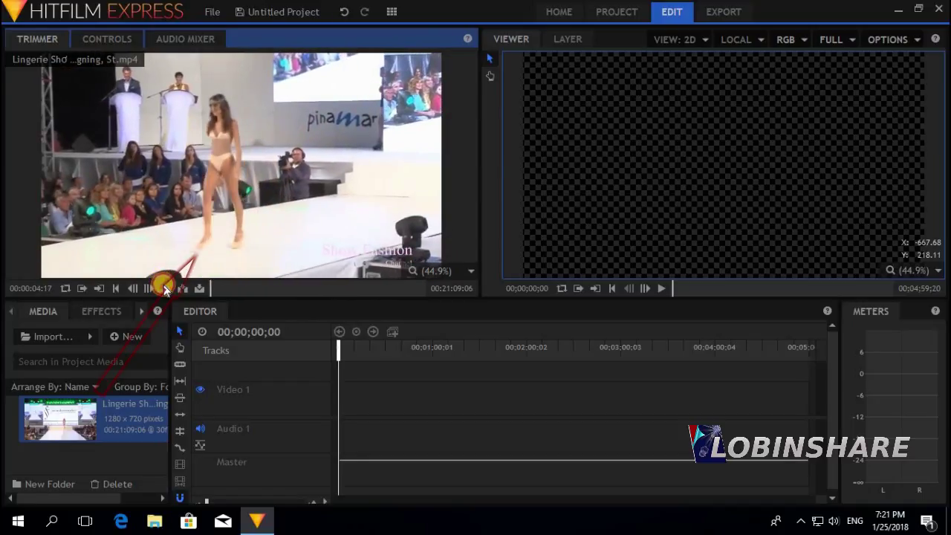
click(165, 288)
drag(209, 289, 226, 292)
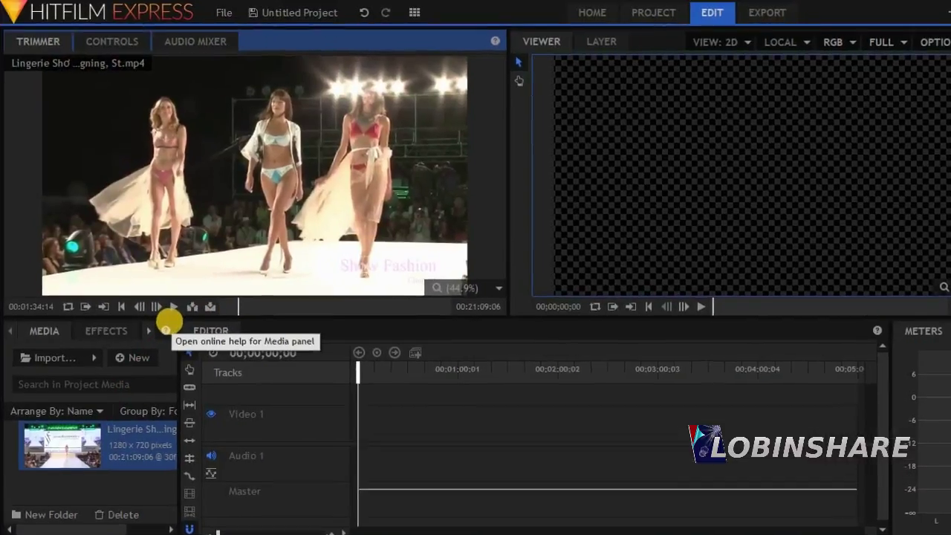
click(166, 288)
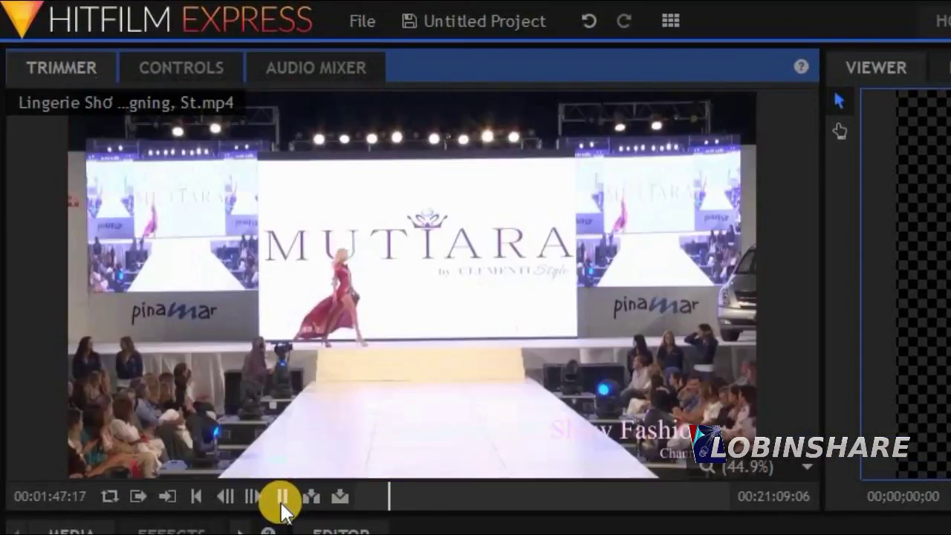
click(282, 498)
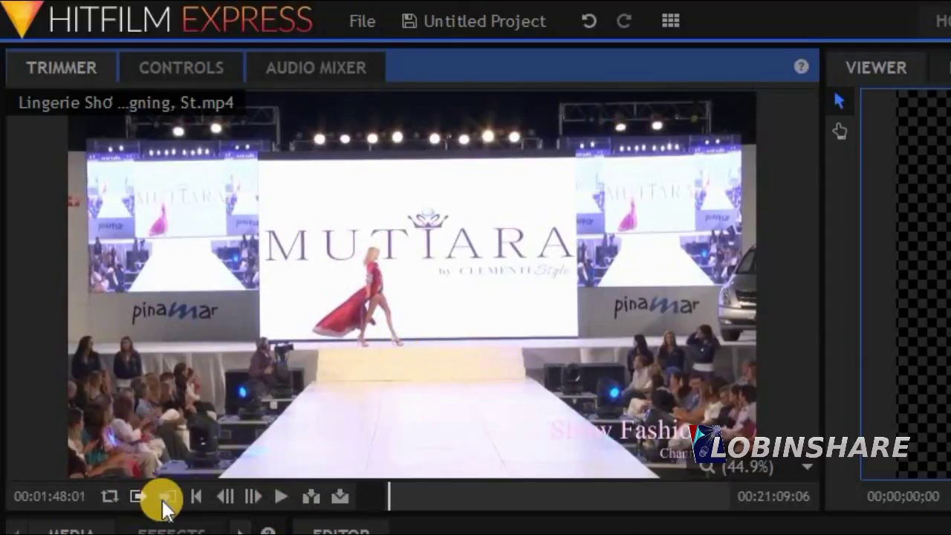
- Play and scrub ahead in the Trimmer and set the clip's Out point at 00:02:29:03
click(284, 497)
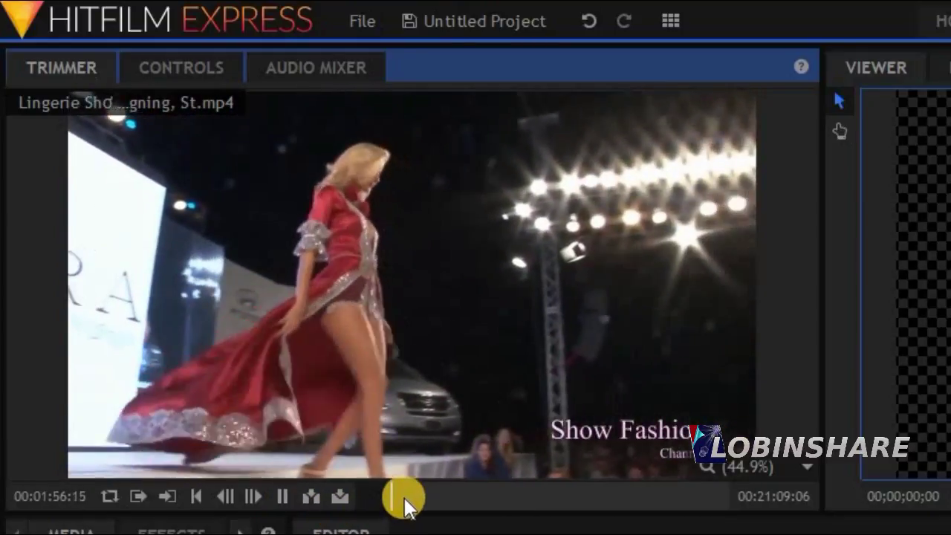
click(403, 498)
click(400, 497)
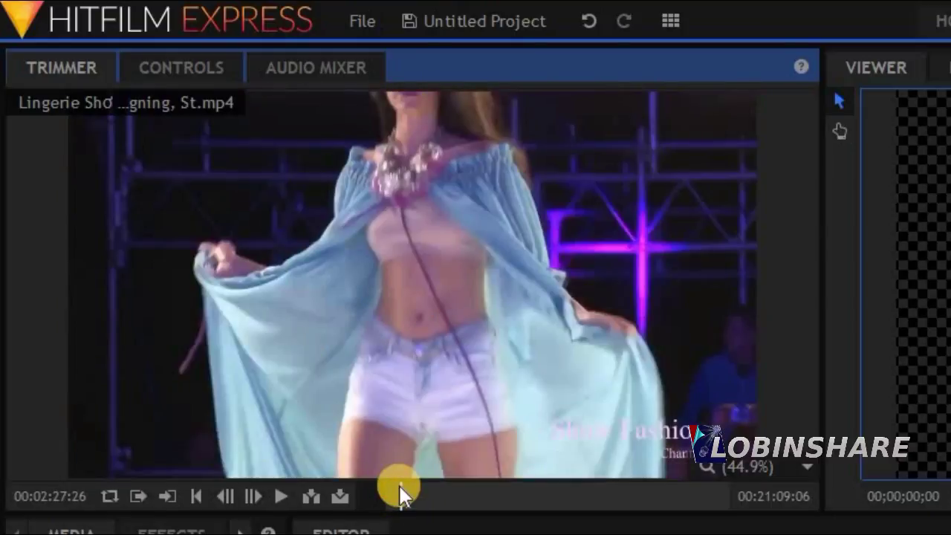
click(196, 529)
click(278, 508)
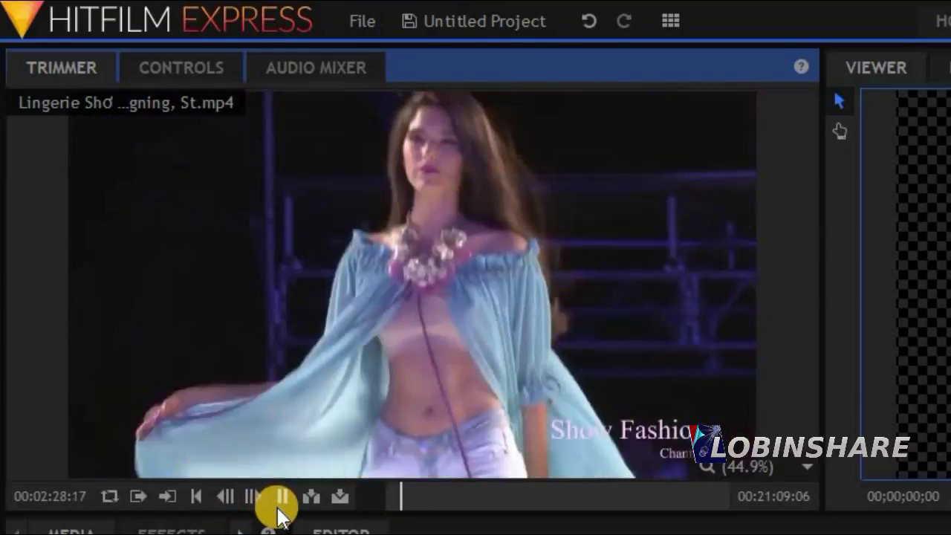
click(279, 509)
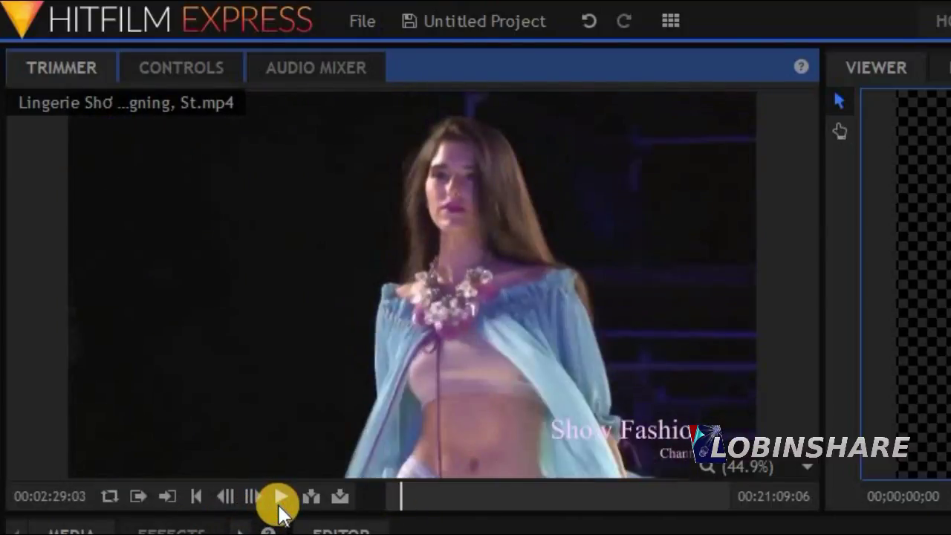
click(167, 496)
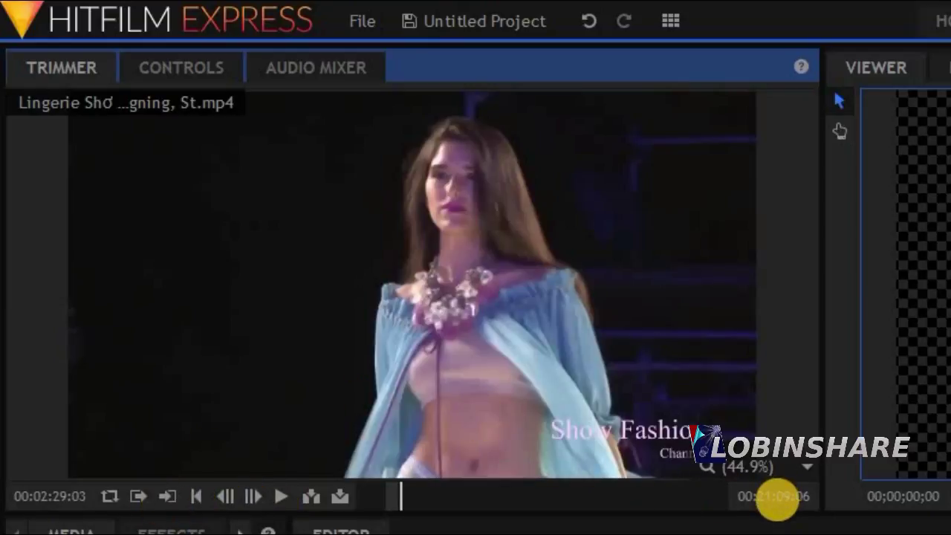
- Place the trimmed clip at the start of Video 1, keeping the Editor Sequence's own settings
mouse_move(390, 496)
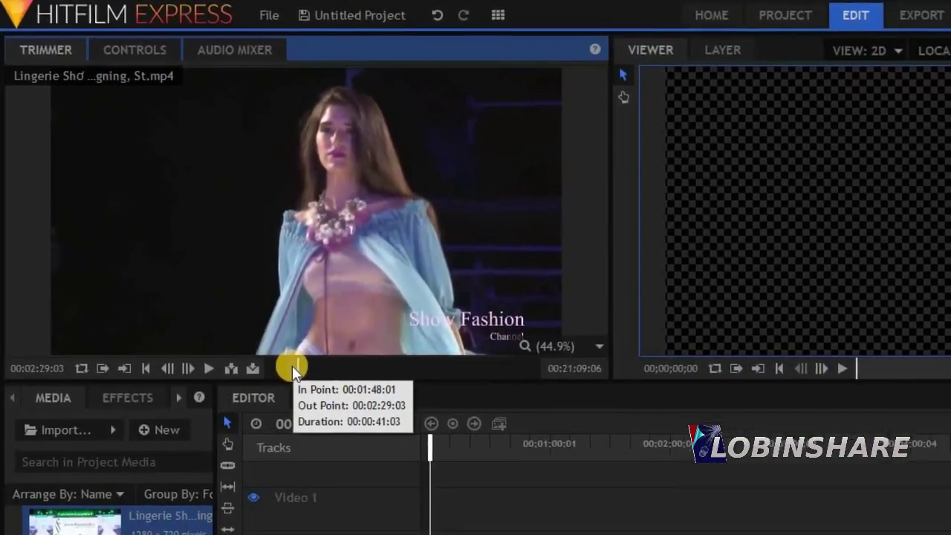
drag(321, 287, 354, 484)
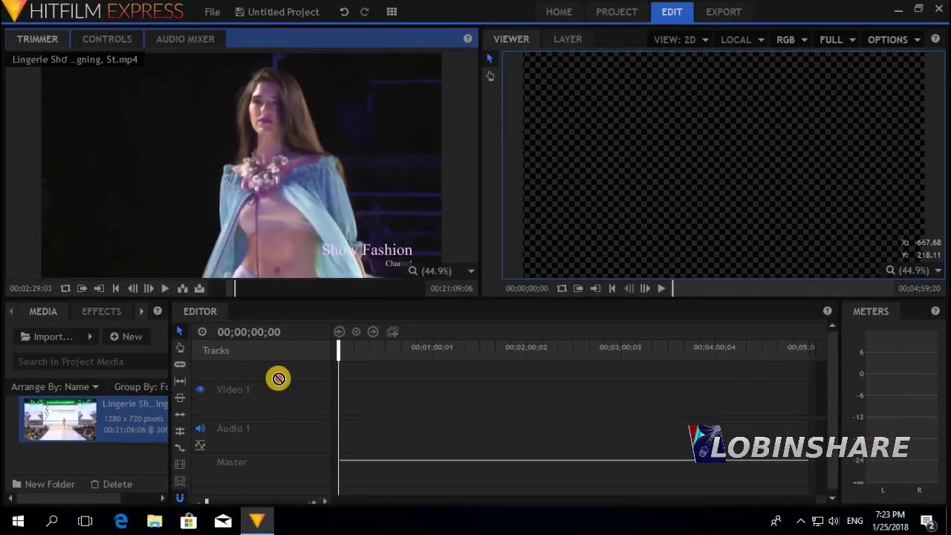
drag(279, 379, 344, 394)
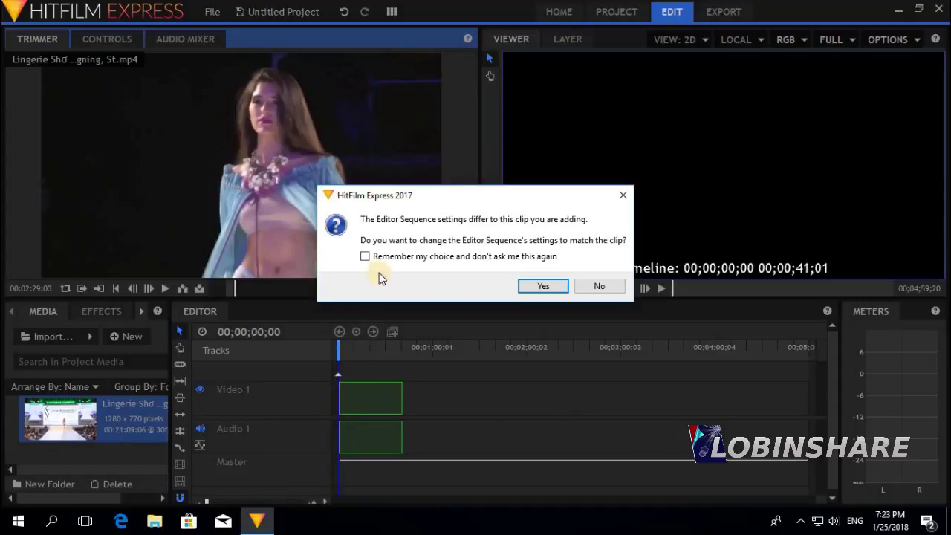
click(599, 287)
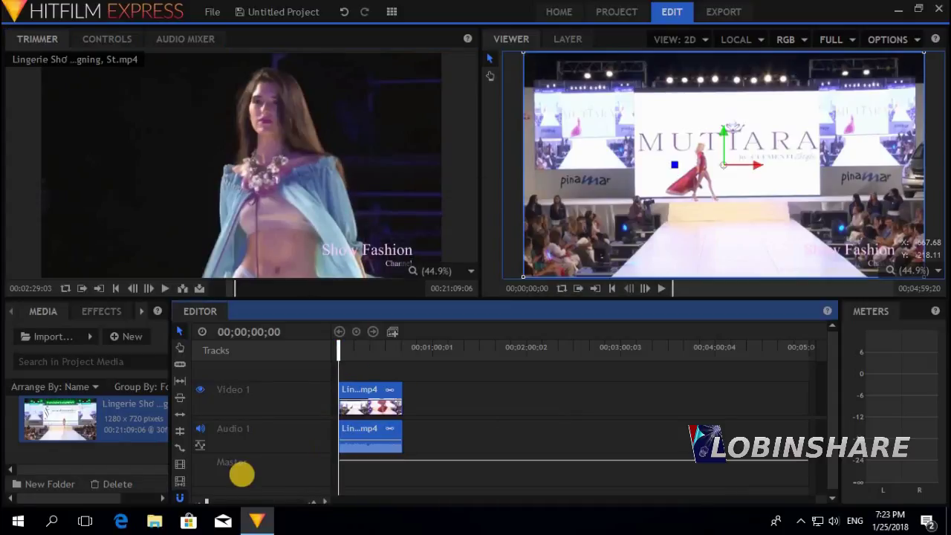
- Enlarge the timeline scale and play the opening seconds of the trimmed clip in the Viewer
drag(206, 504, 214, 503)
click(662, 290)
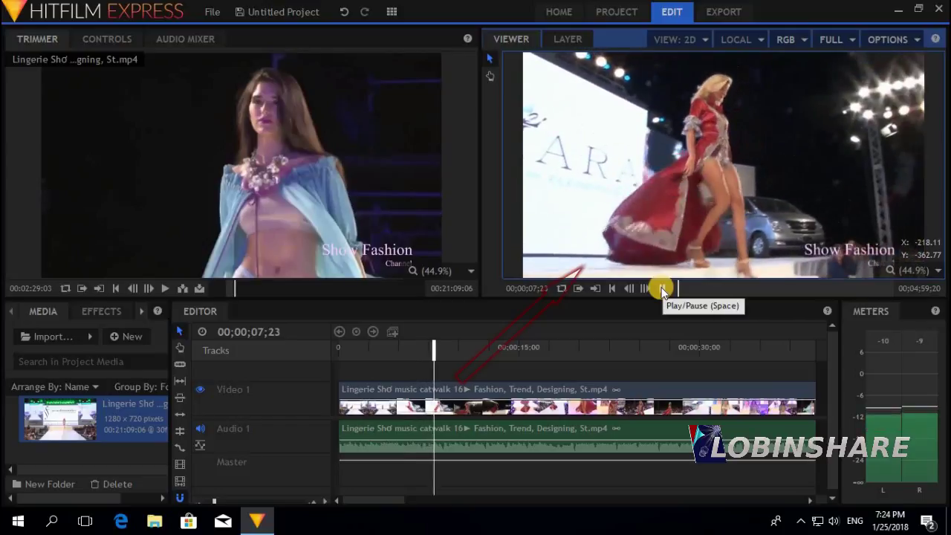
click(662, 290)
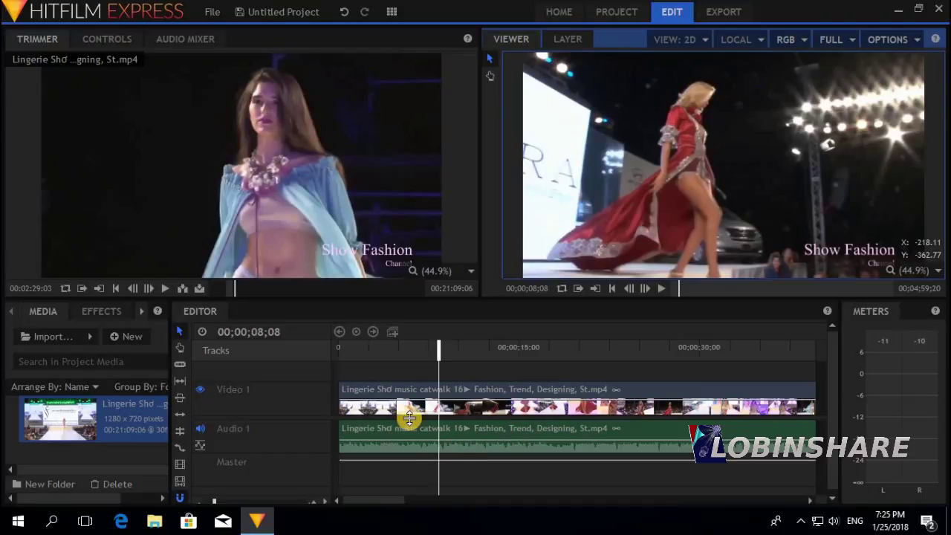
- Silence the clip by lowering its volume line and muting Audio 1, check playback, and return the playhead to the start
click(395, 386)
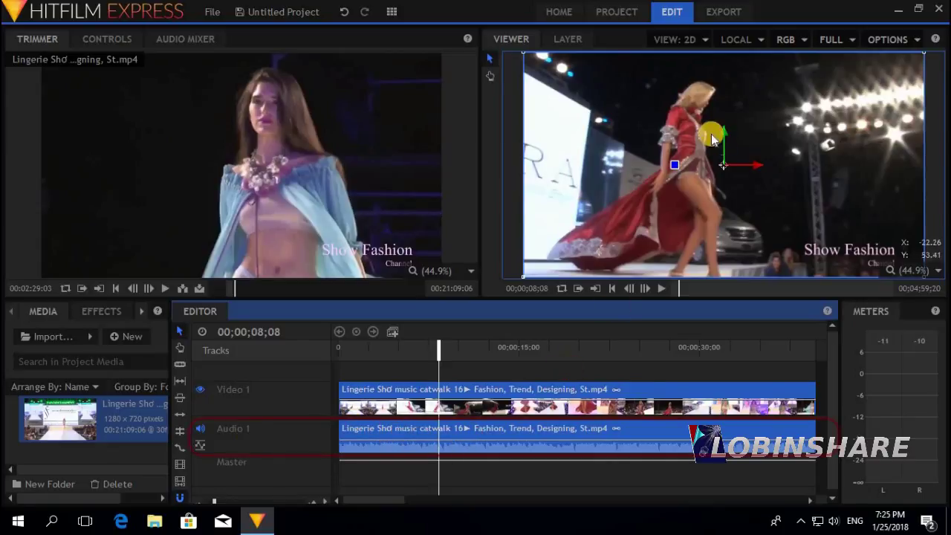
click(534, 441)
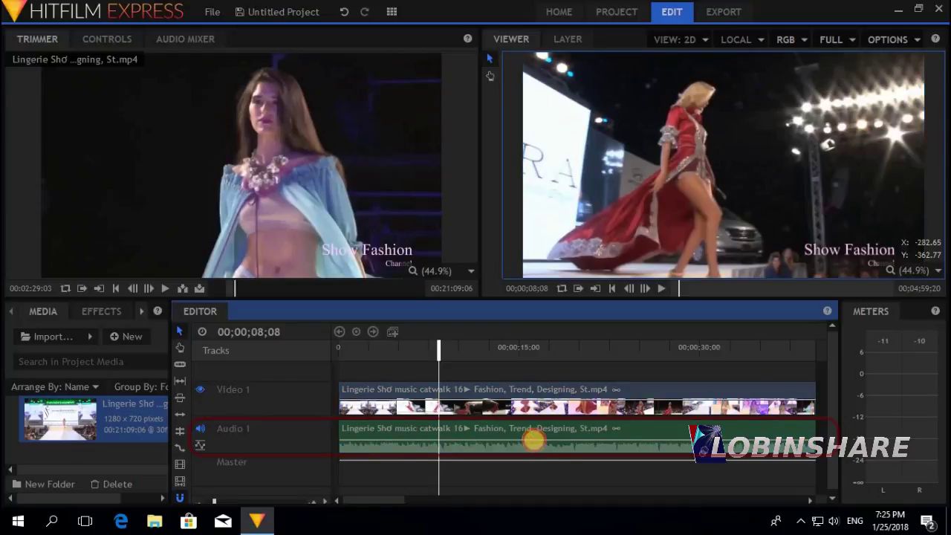
click(535, 454)
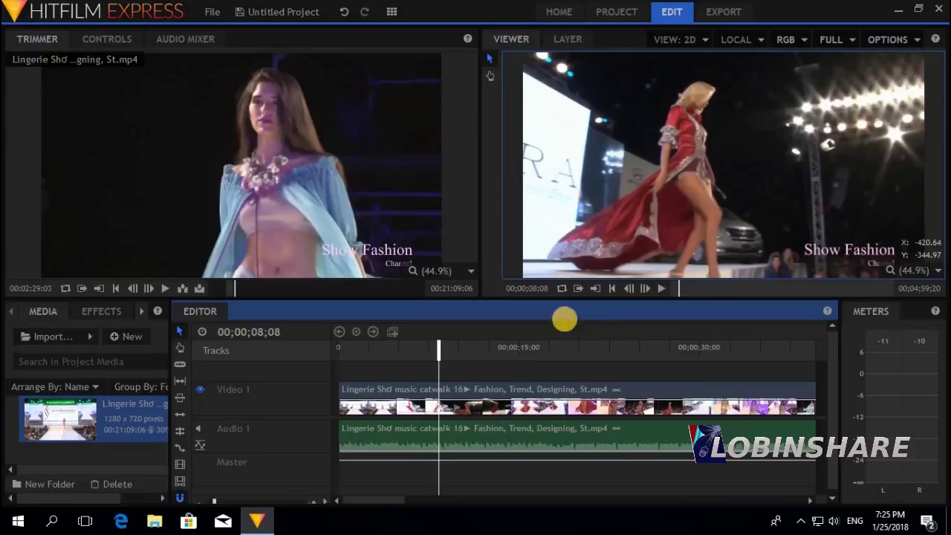
click(662, 289)
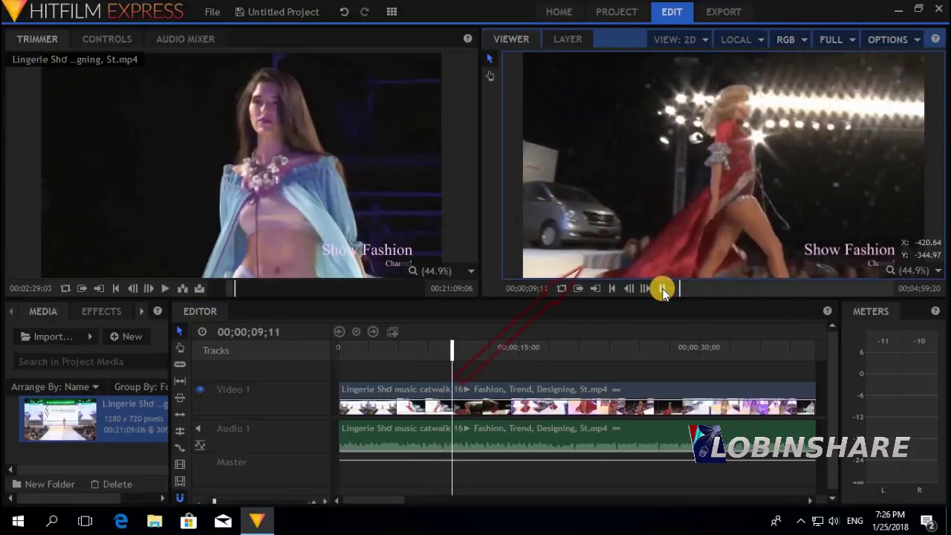
click(662, 289)
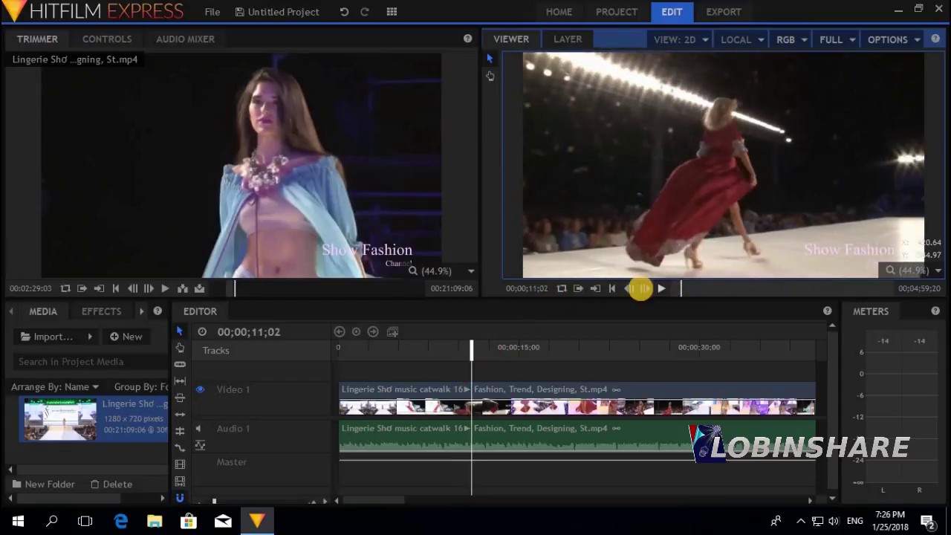
drag(357, 355, 318, 352)
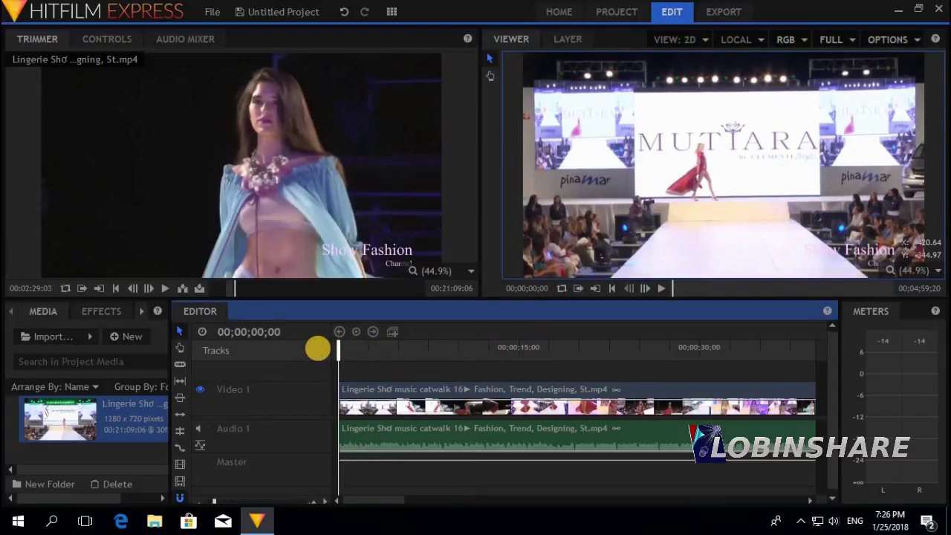
- Import the music file "Michael Jackson - Billie Jean (Nicko Sten Remix).mp3" from the Music folder into the project media
click(55, 338)
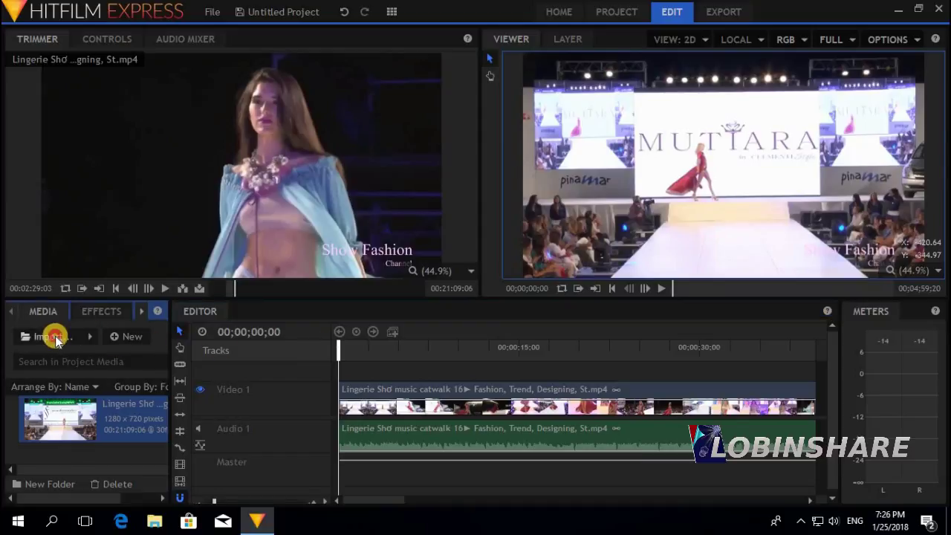
click(64, 267)
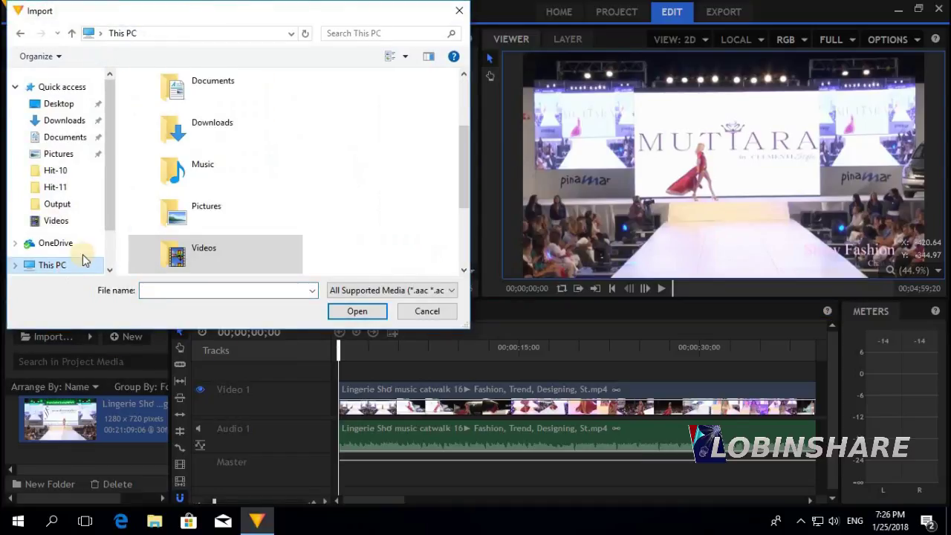
double_click(235, 173)
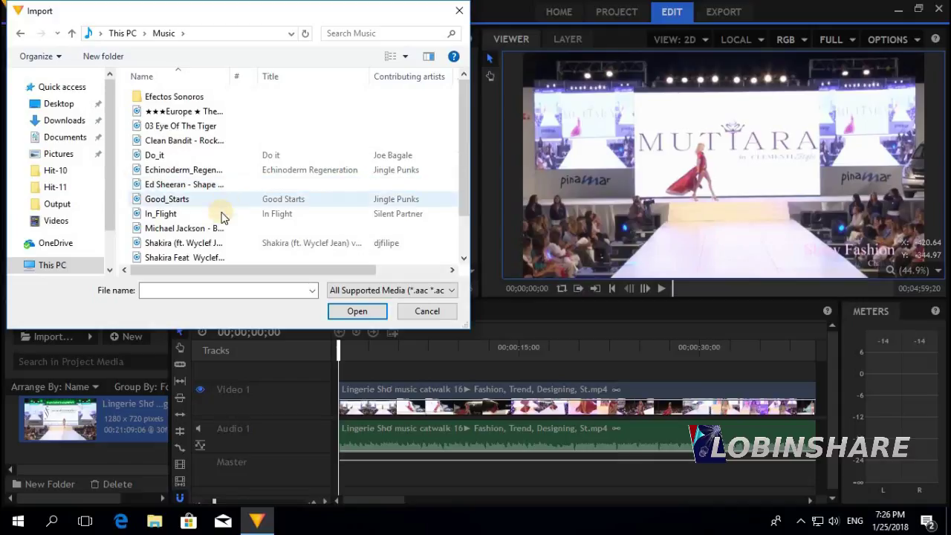
double_click(195, 229)
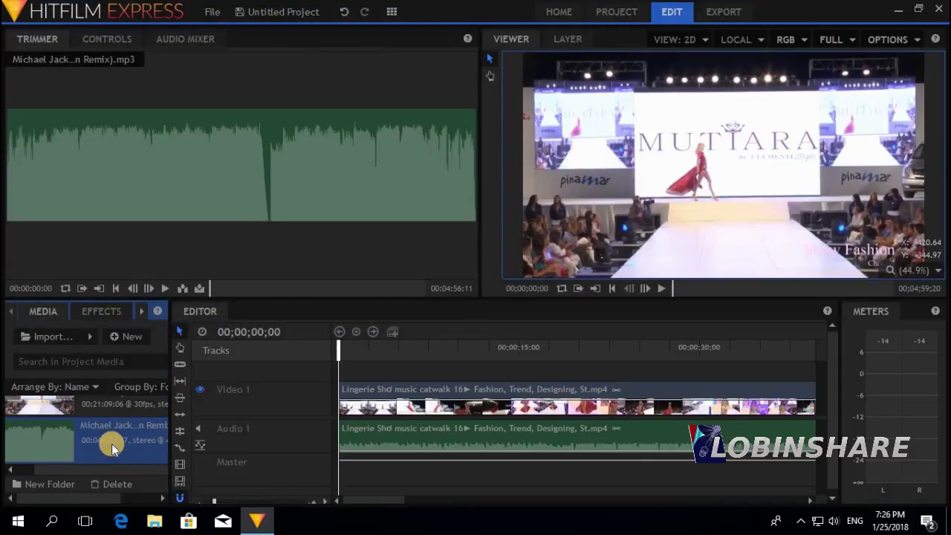
- Audition the music in the Trimmer, set its In point at 00:02:50:21, and play from there to check it
click(165, 288)
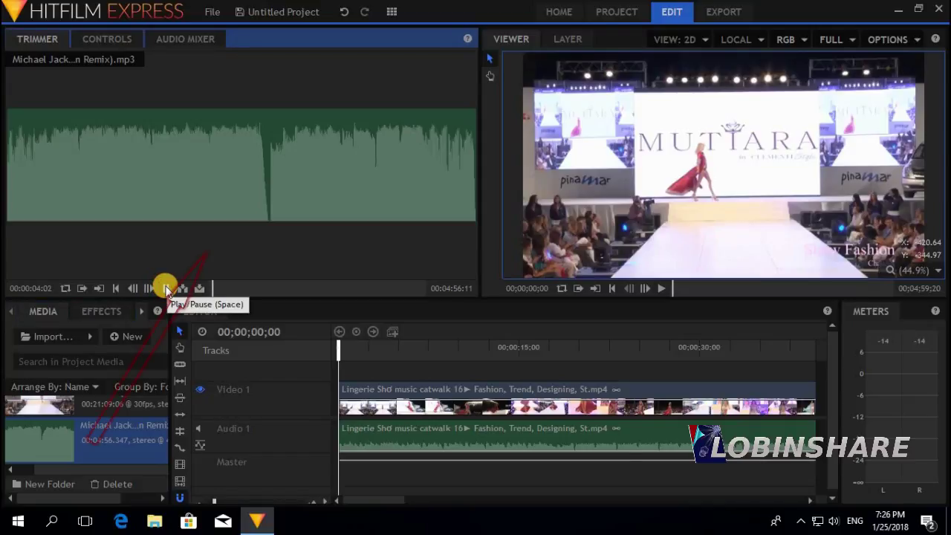
click(165, 289)
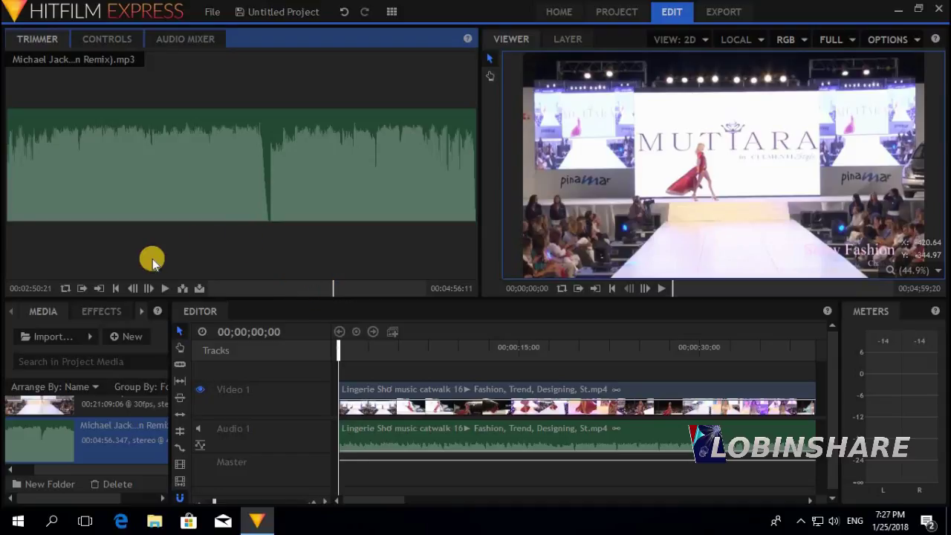
click(82, 288)
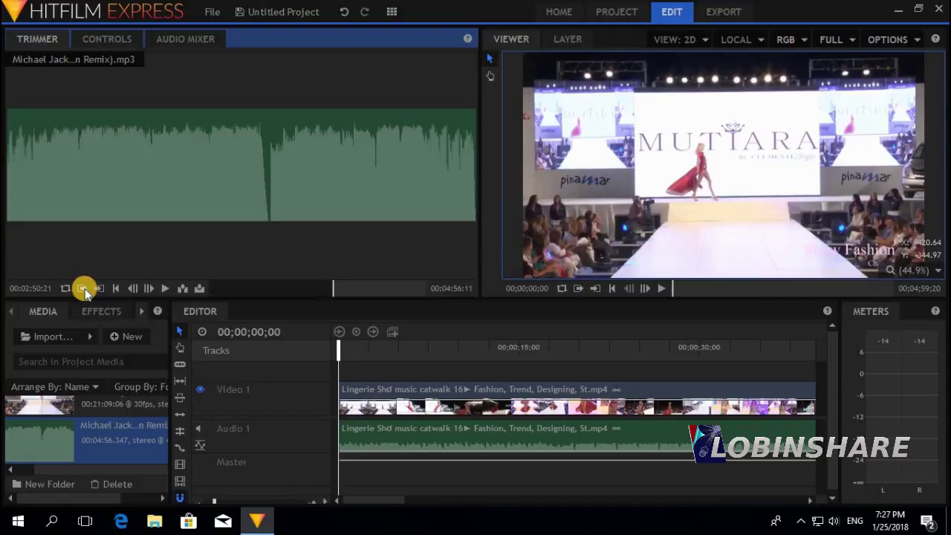
click(164, 289)
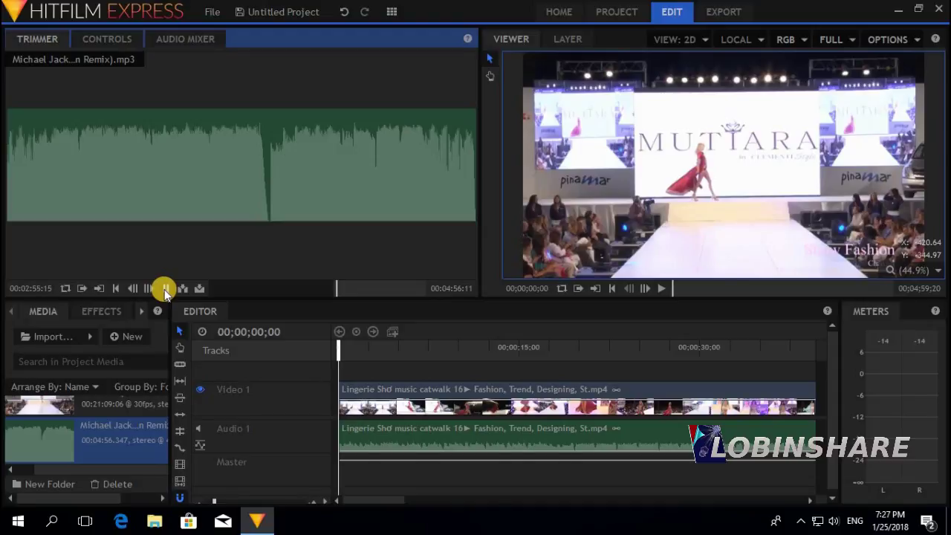
click(164, 289)
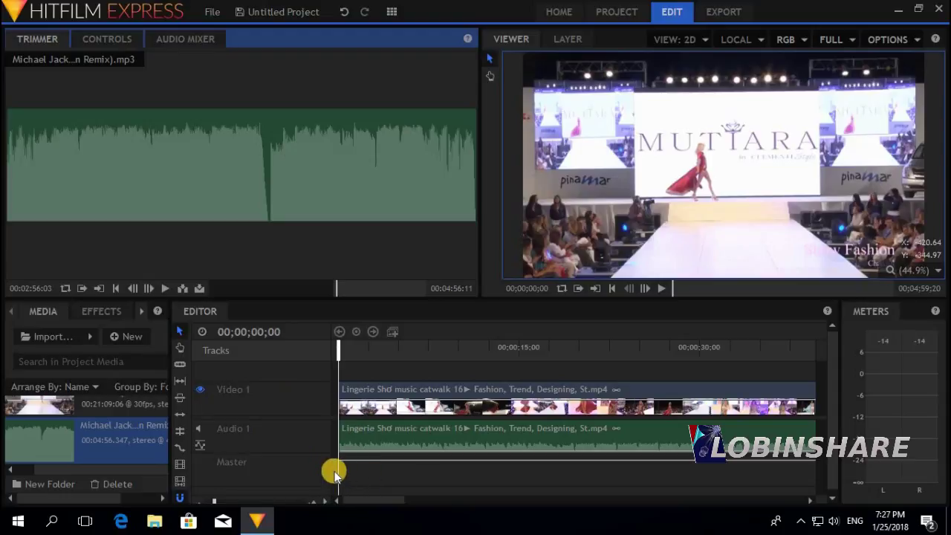
- Insert a second audio track, Audio 2, and place the trimmed music on it at the start of the timeline
right_click(280, 474)
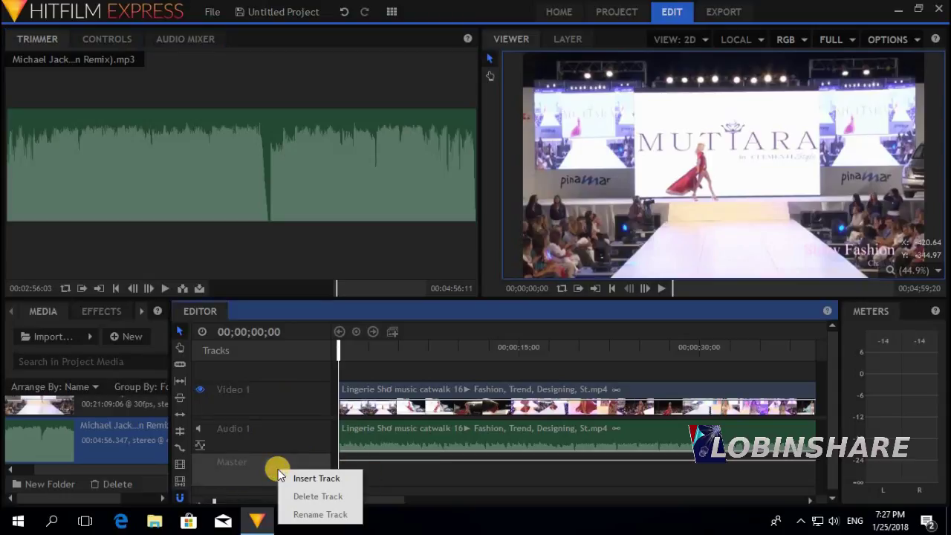
click(294, 481)
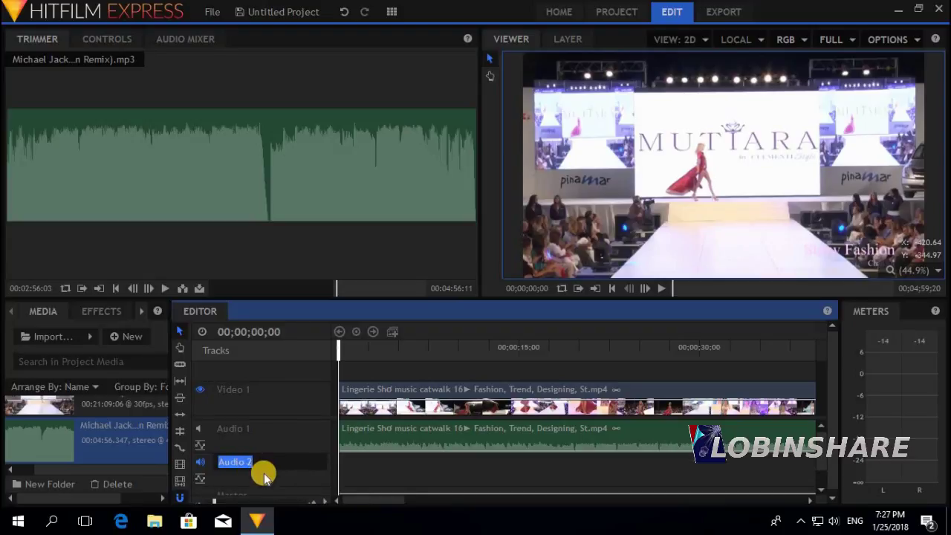
key(Return)
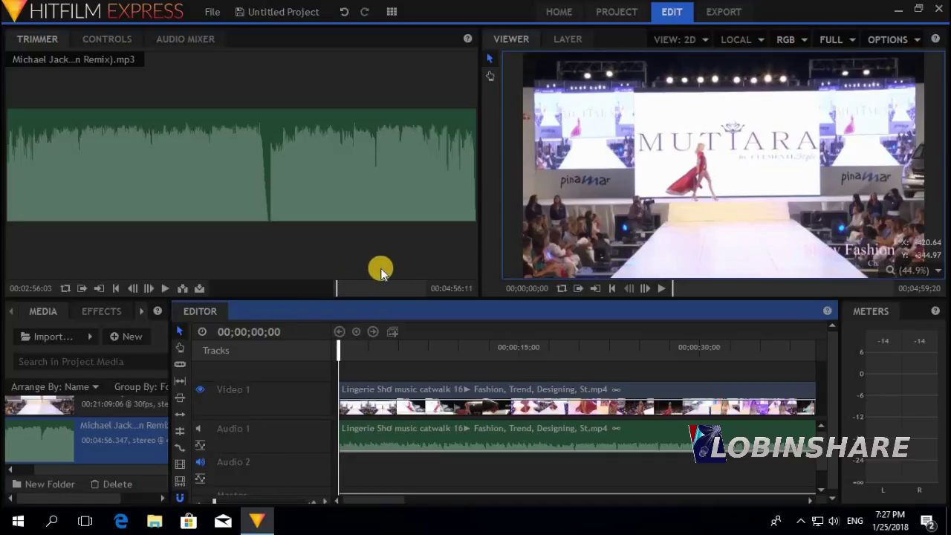
drag(339, 250, 339, 473)
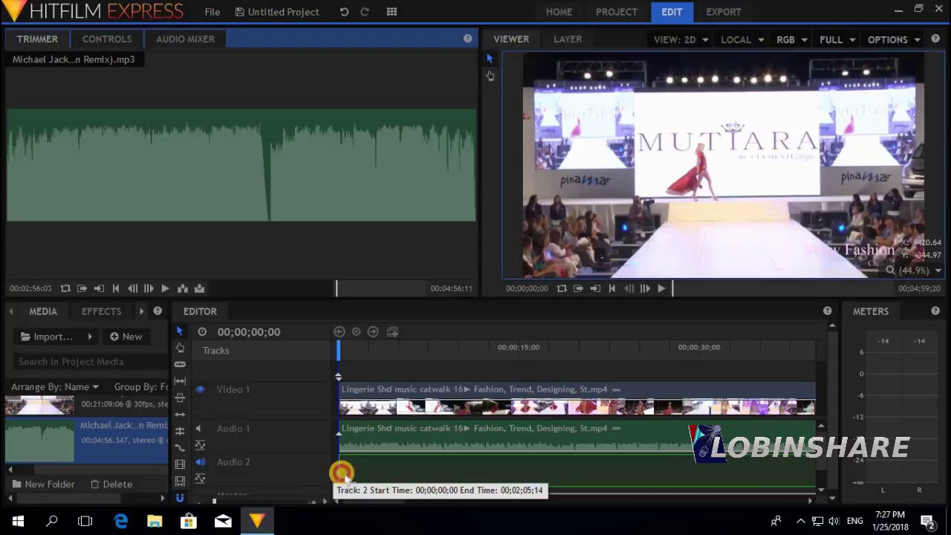
drag(342, 473, 340, 472)
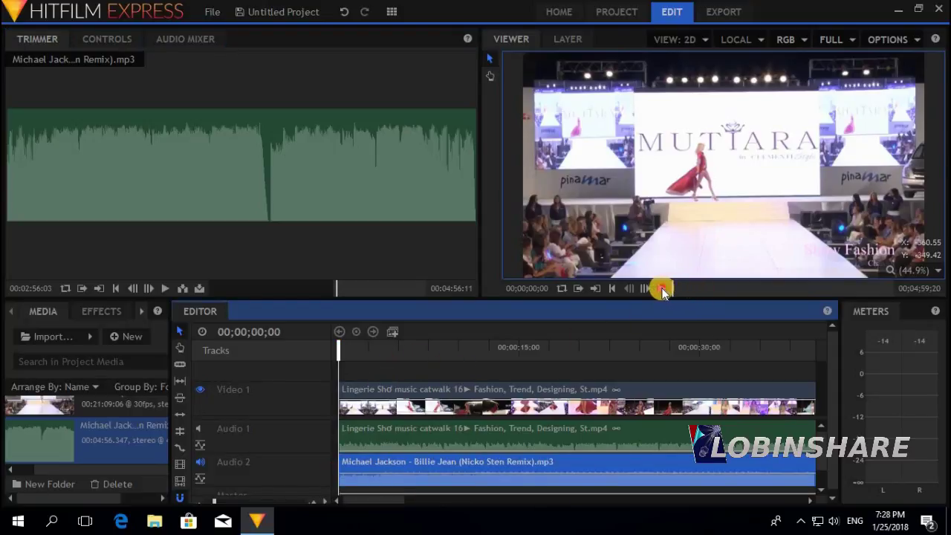
- Play and replay the opening seconds of the sequence with the music to find a cut point on the beat
click(663, 289)
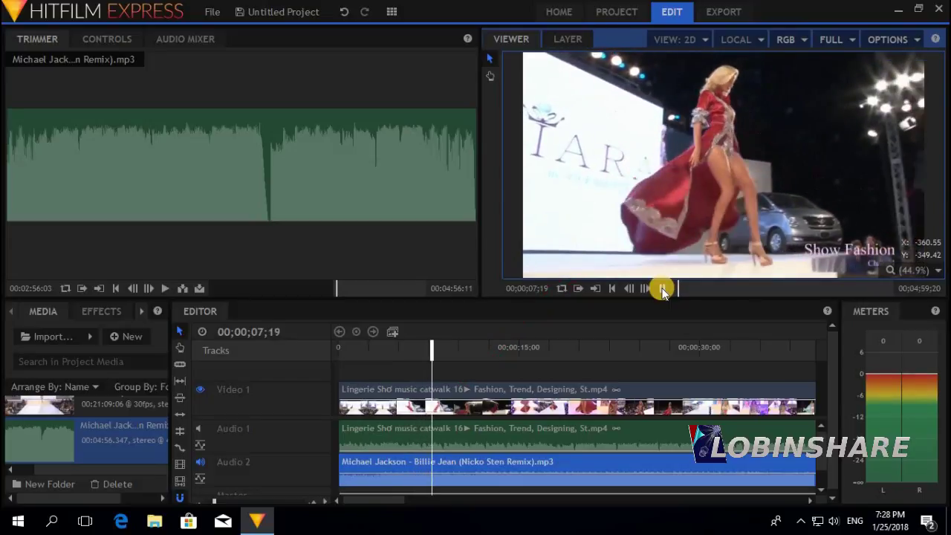
click(662, 289)
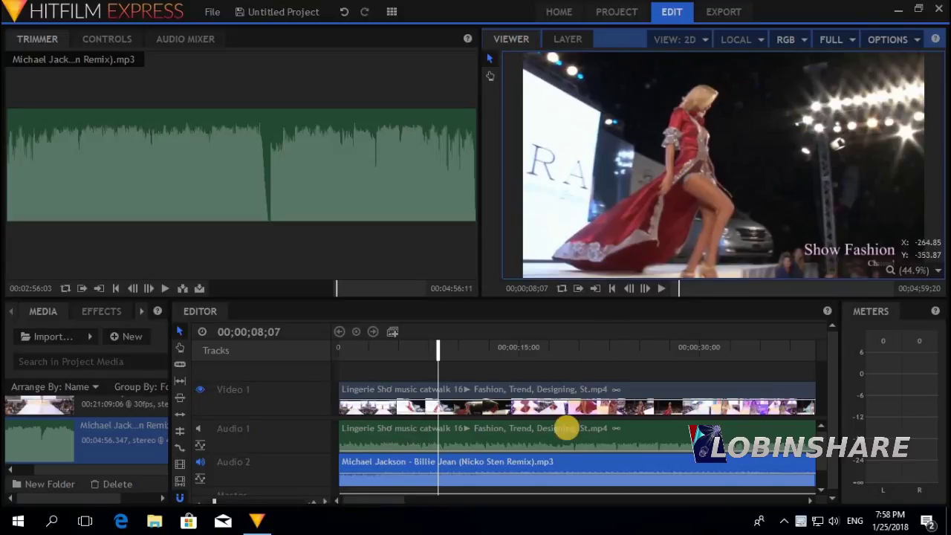
click(349, 347)
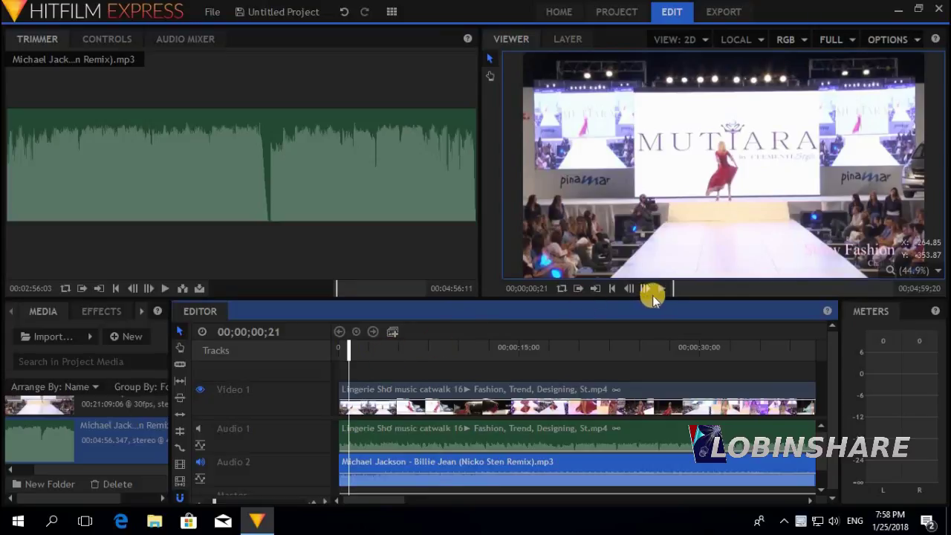
click(663, 290)
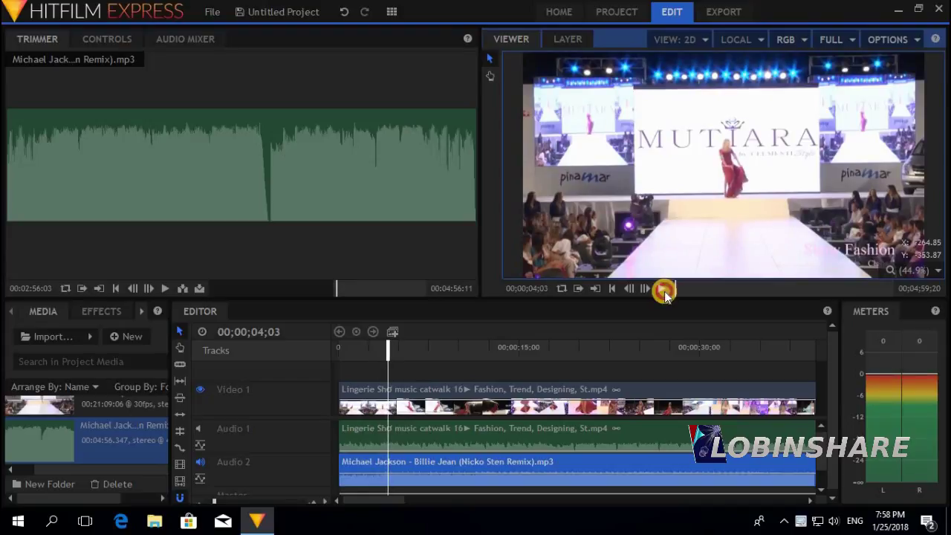
click(378, 347)
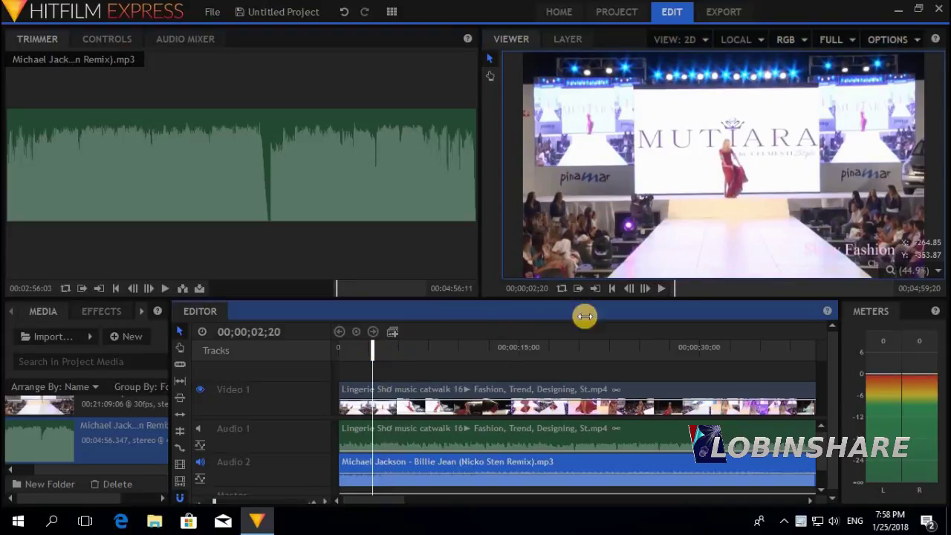
click(662, 289)
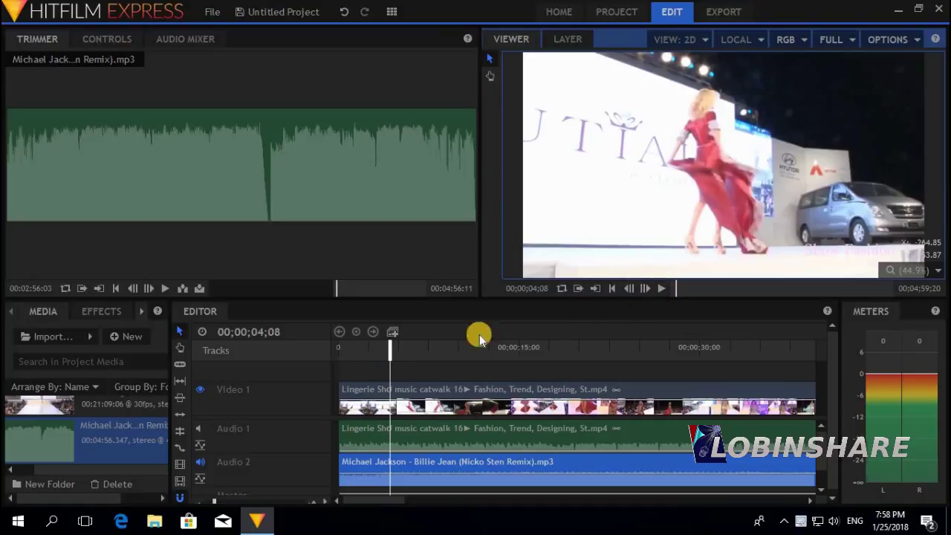
- Slice the fashion show clip on Video 1 at 00:00:03:06
click(377, 349)
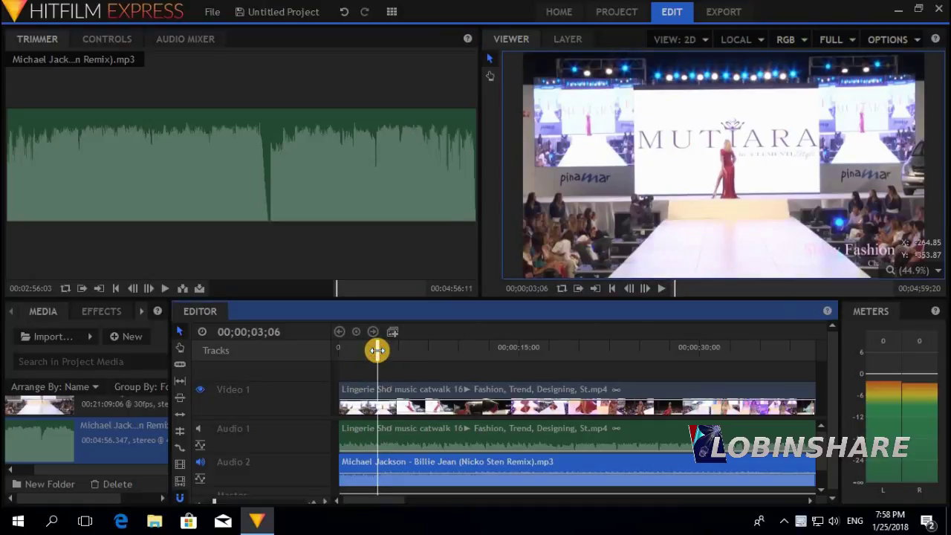
click(392, 396)
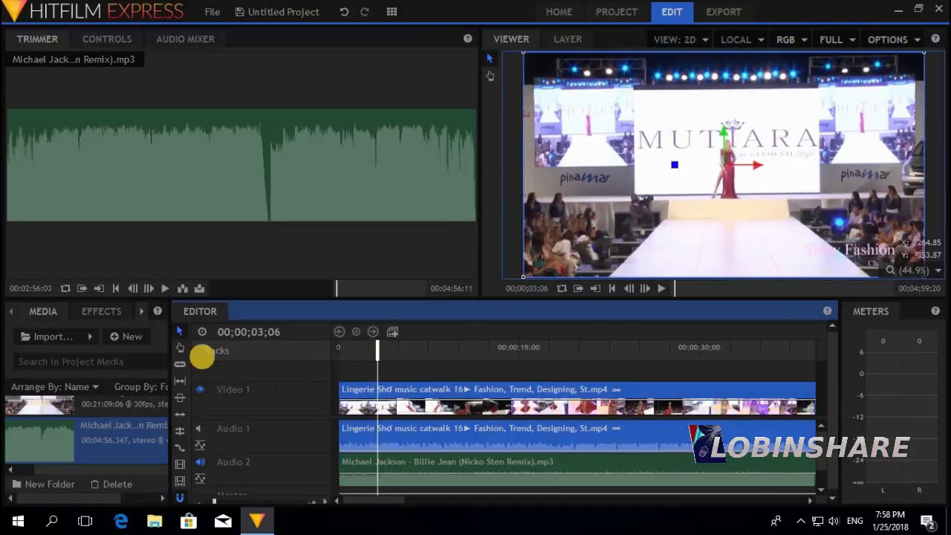
click(180, 364)
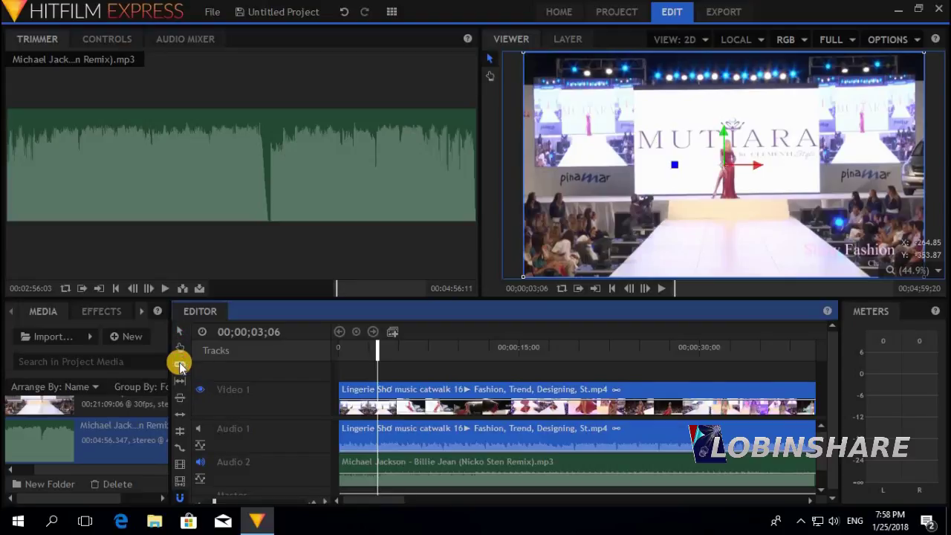
click(377, 396)
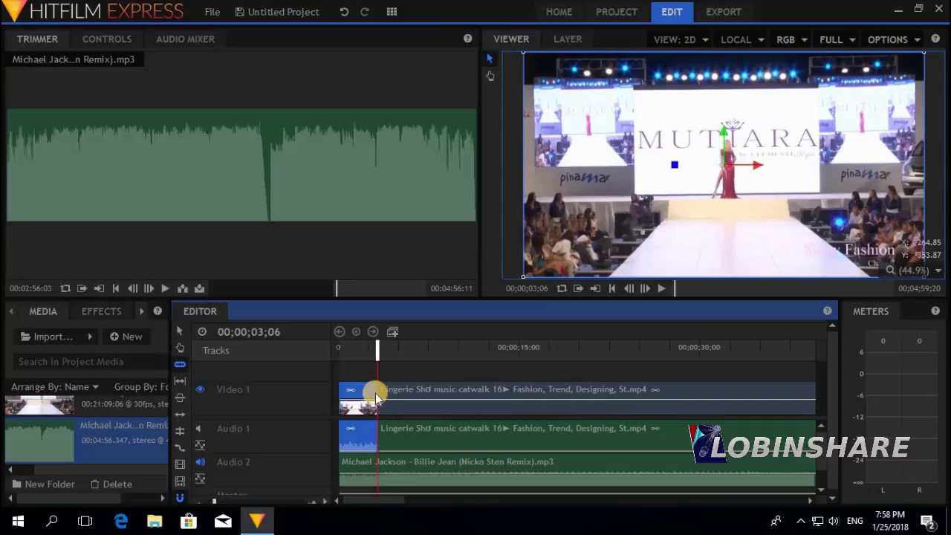
- Play ahead from the first cut and slice the fashion show clip again at 00:00:05:00
click(660, 289)
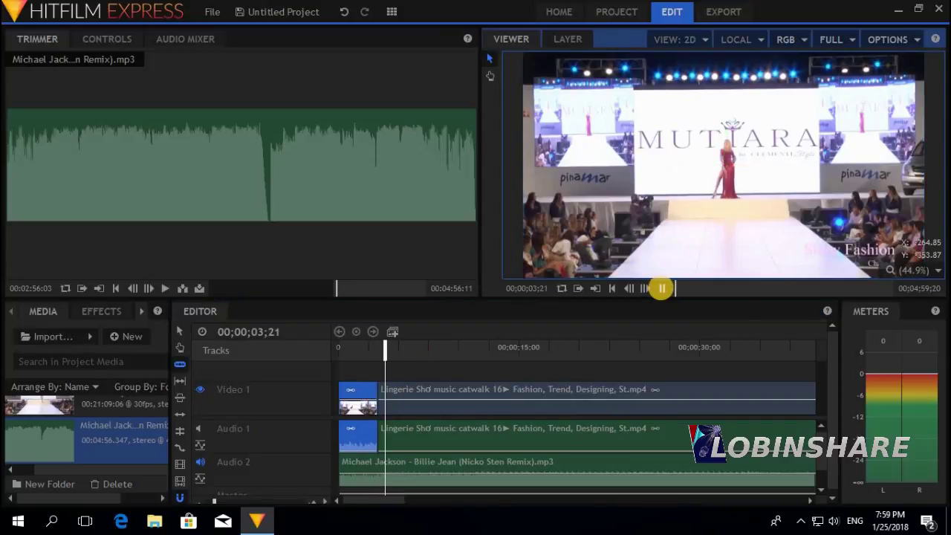
click(661, 288)
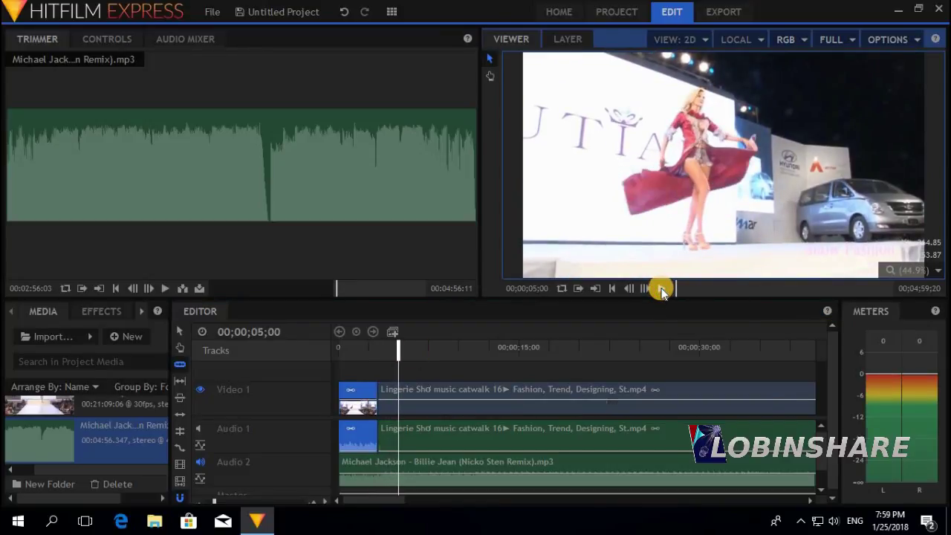
click(401, 385)
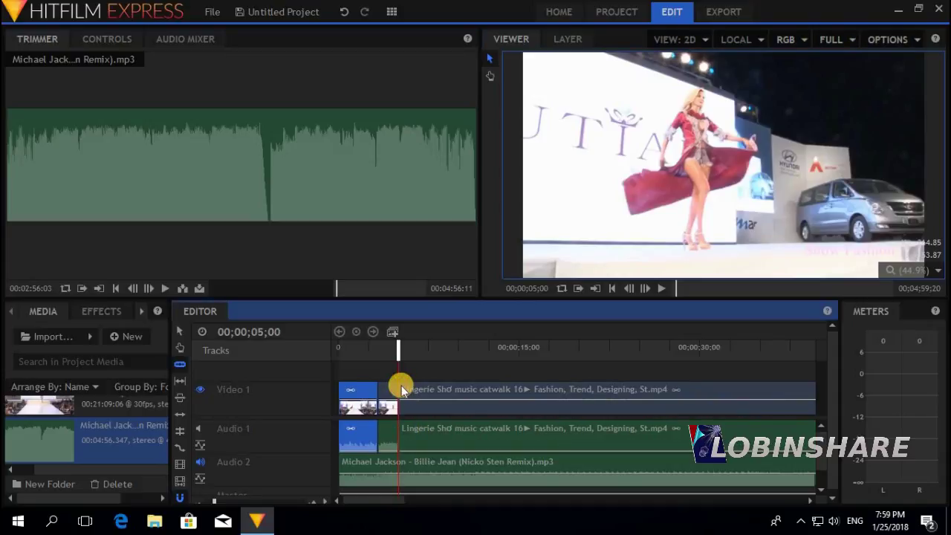
- Make a composite shot named "shake 1 Composite Shot" from the short middle segment, taking properties from the selected clip and leaving effects here
click(387, 350)
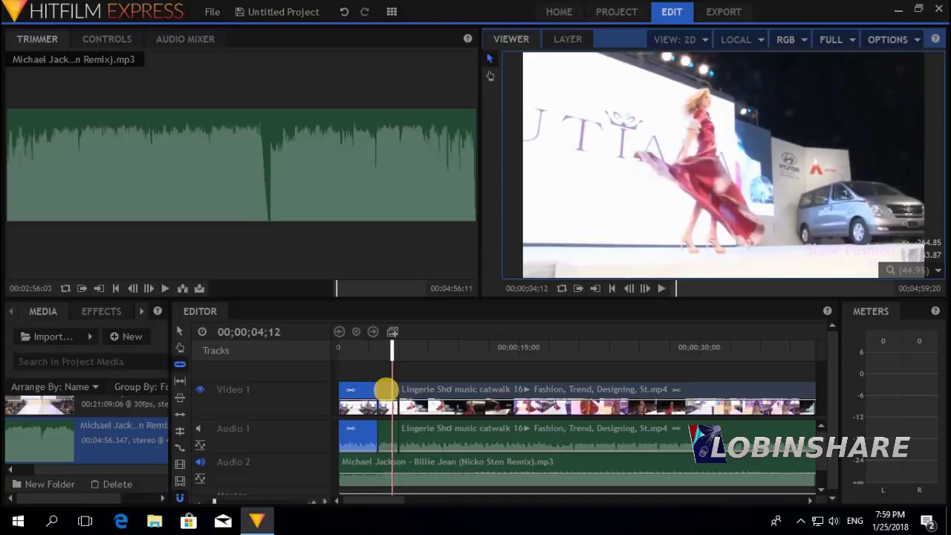
right_click(387, 391)
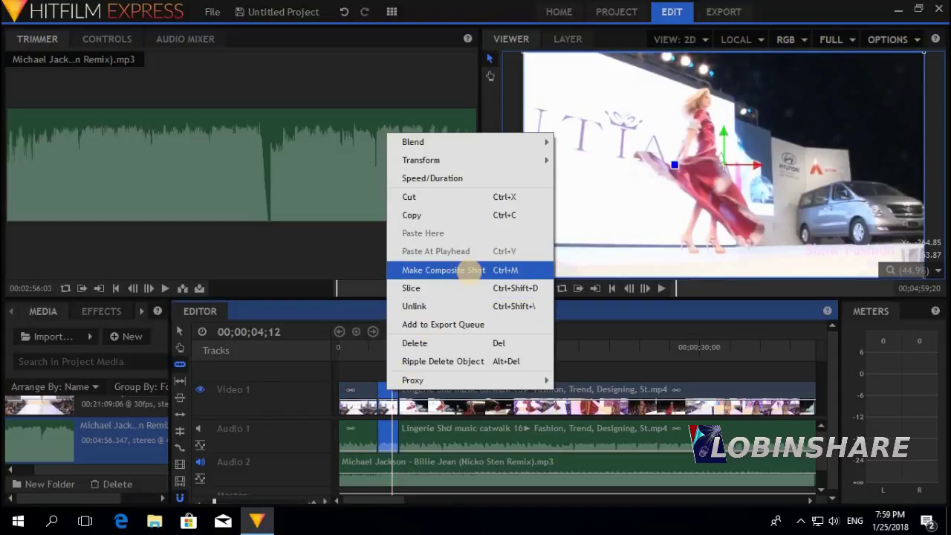
click(470, 269)
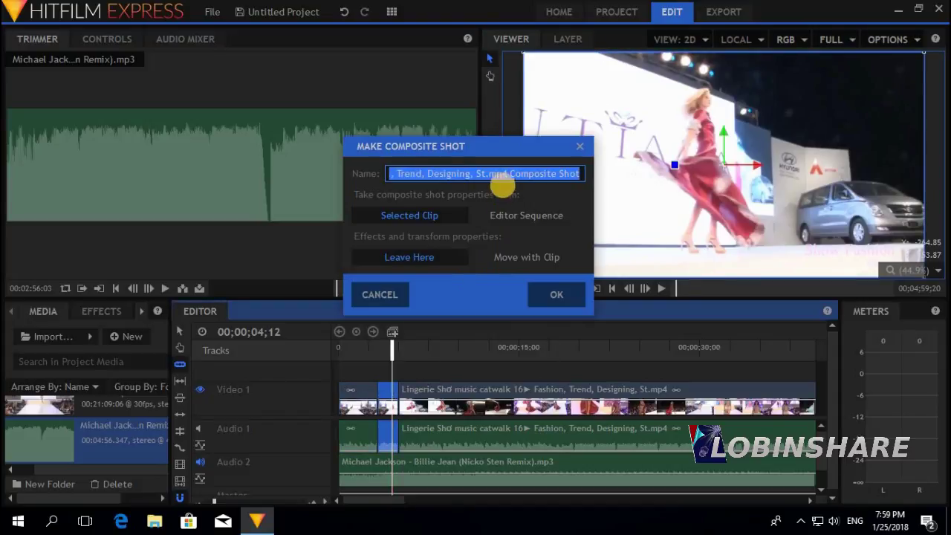
drag(506, 174, 351, 154)
text(shake 1)
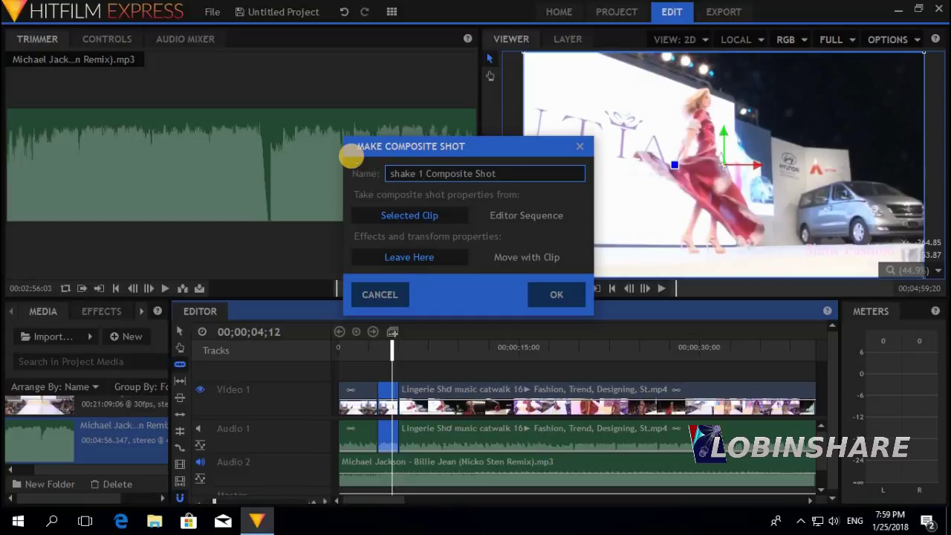
click(573, 295)
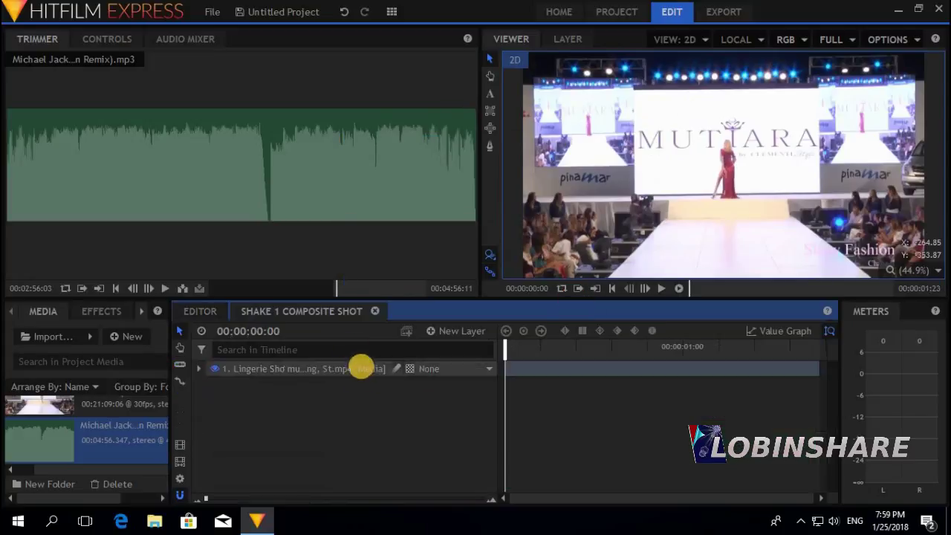
- Switch to the Compositing workspace and search the effects library for "Shake"
click(391, 12)
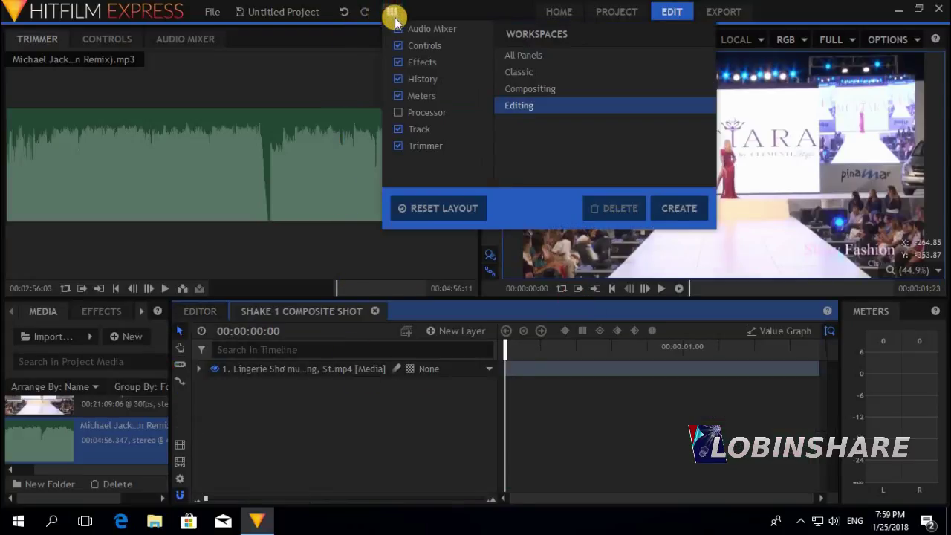
click(553, 88)
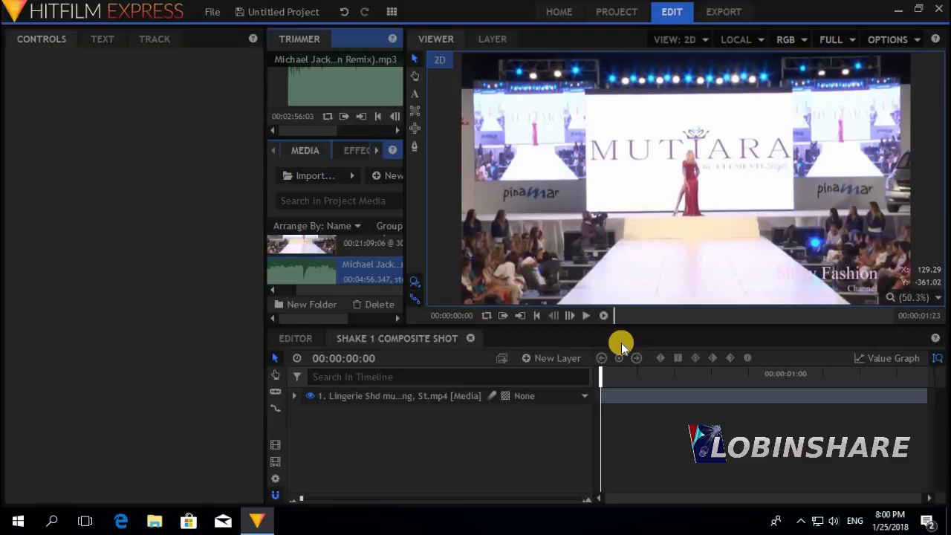
click(356, 152)
mouse_move(395, 226)
mouse_down()
mouse_move(394, 276)
mouse_move(399, 222)
mouse_up()
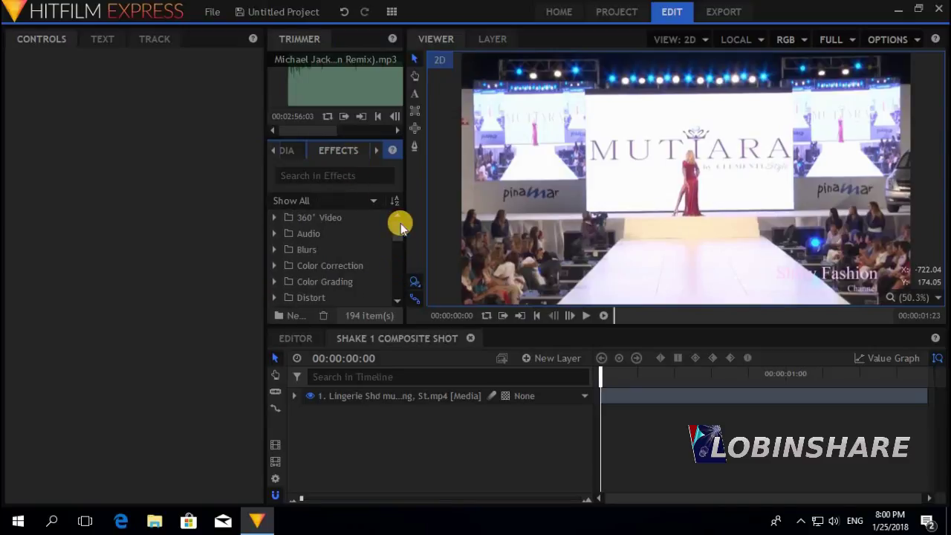
click(358, 176)
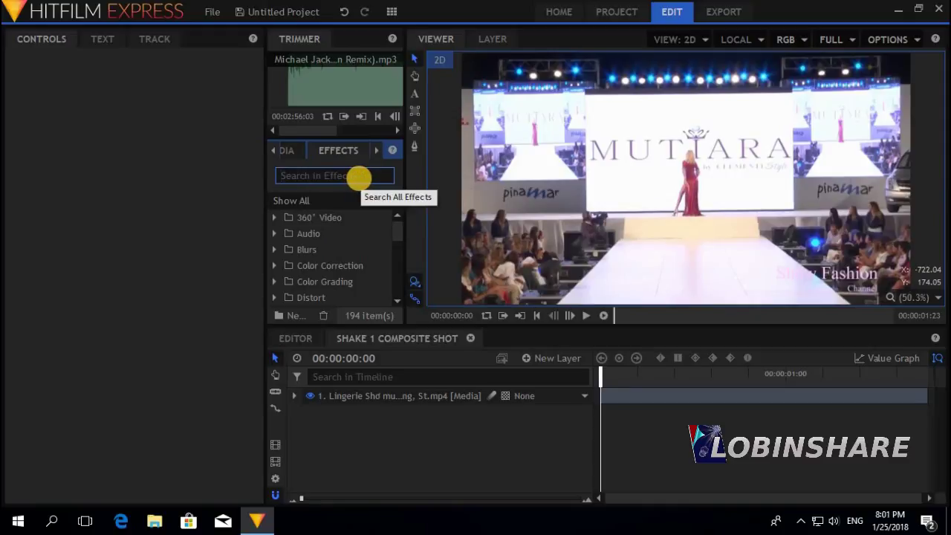
text(Shake)
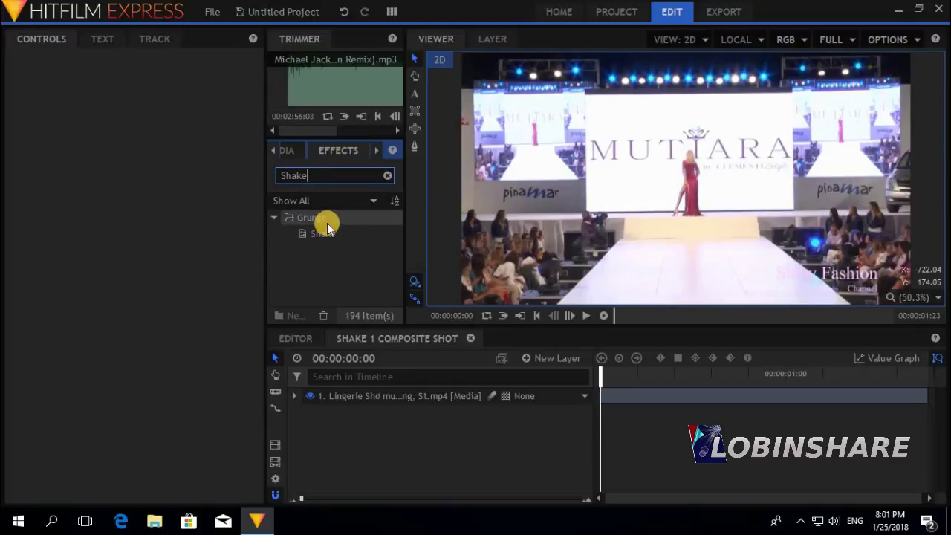
- Apply the Shake effect from the Grunge group to the fashion show layer in the shake 1 composite shot
click(326, 233)
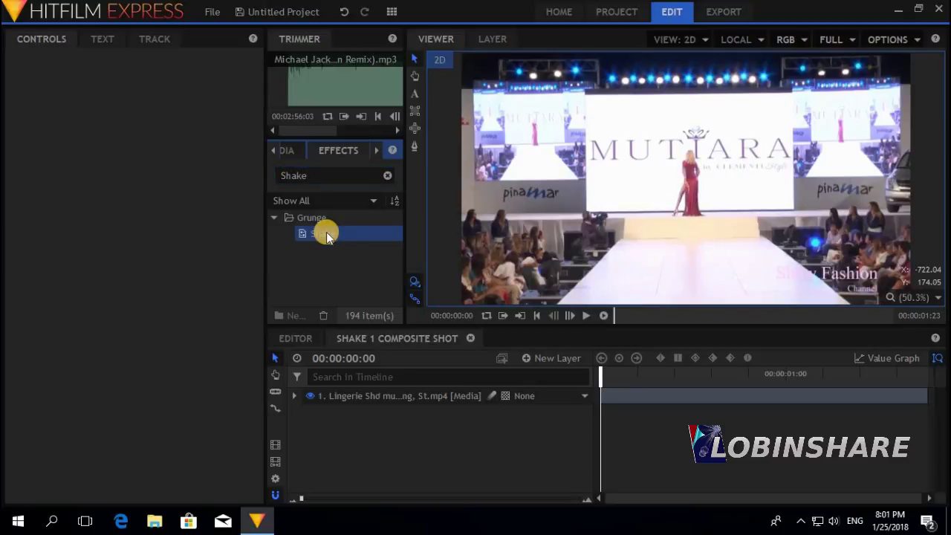
drag(326, 233, 630, 404)
click(586, 315)
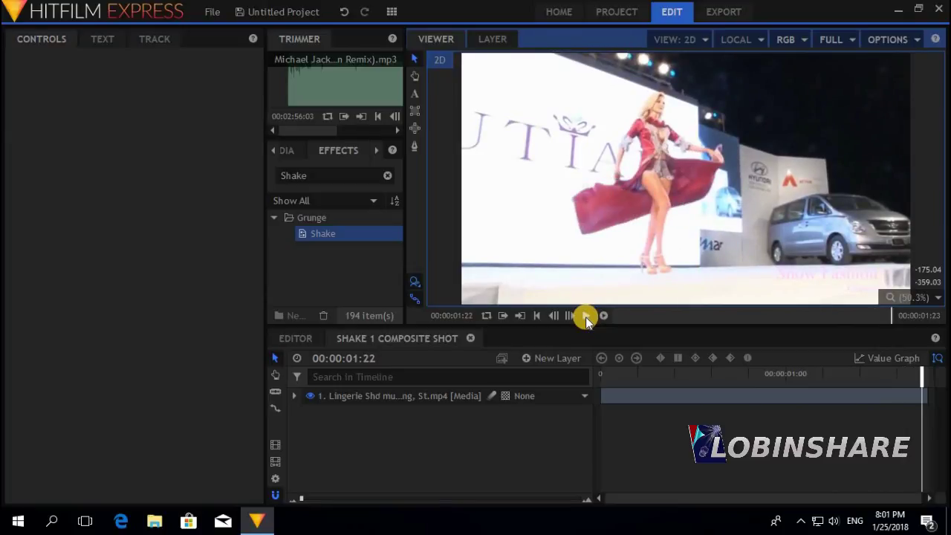
click(346, 238)
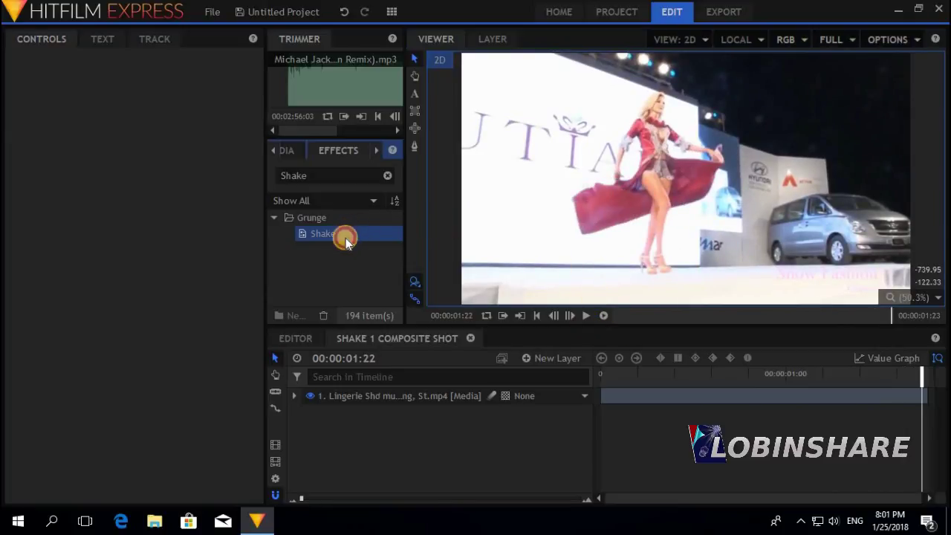
drag(345, 237, 336, 395)
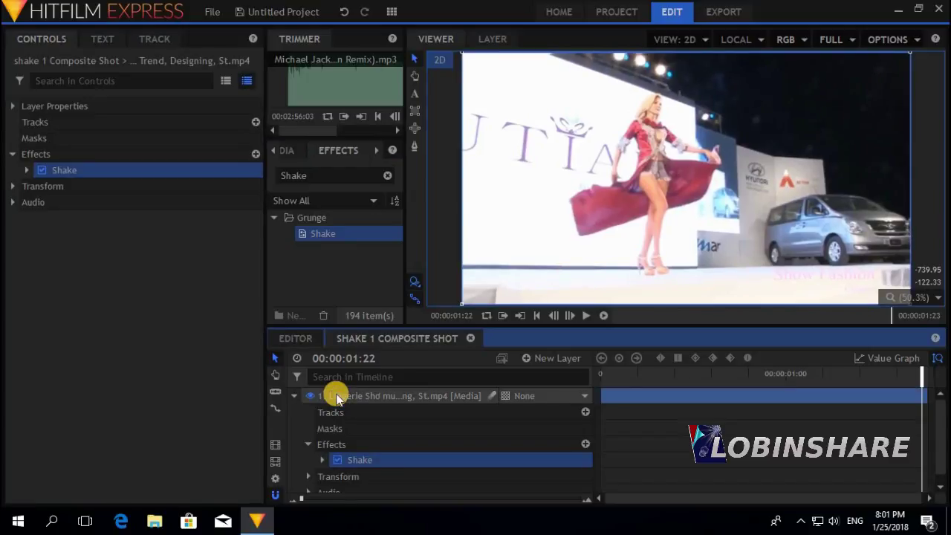
- Expand the Shake effect's parameters in both the layer timeline and the effect controls
scroll(346, 393, down, 1)
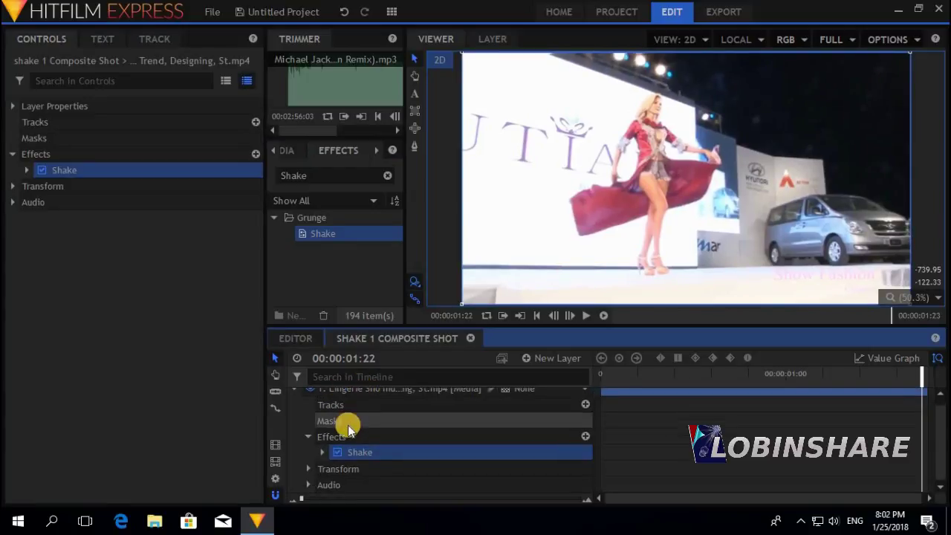
click(324, 453)
scroll(411, 440, down, 3)
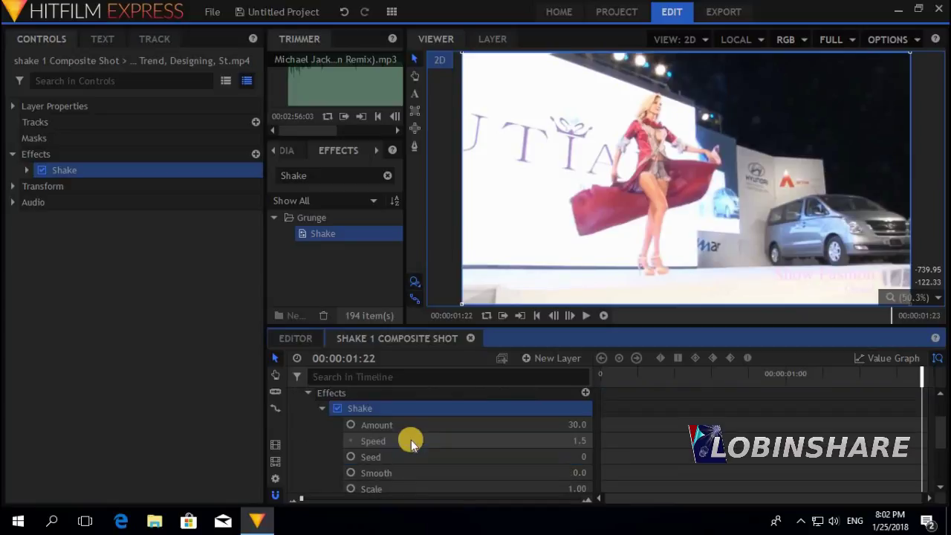
scroll(411, 440, up, 3)
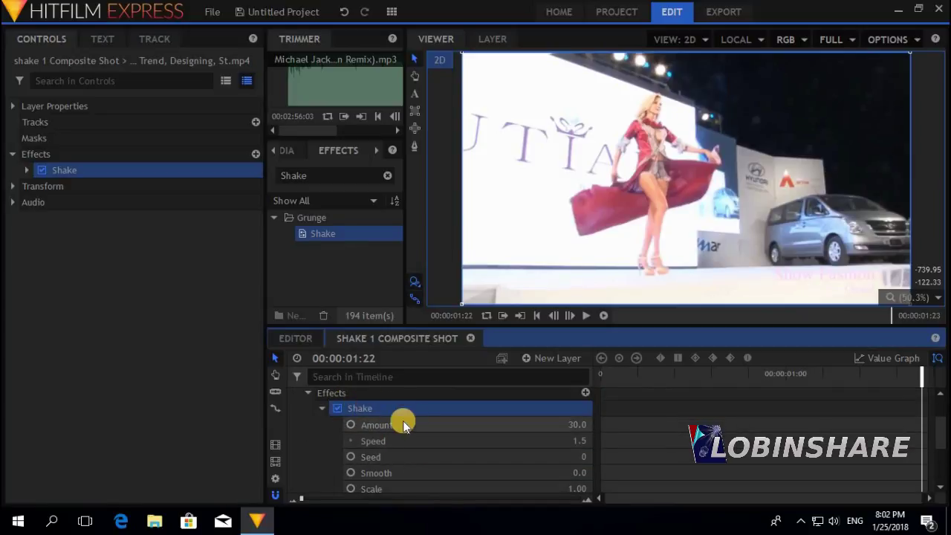
click(27, 170)
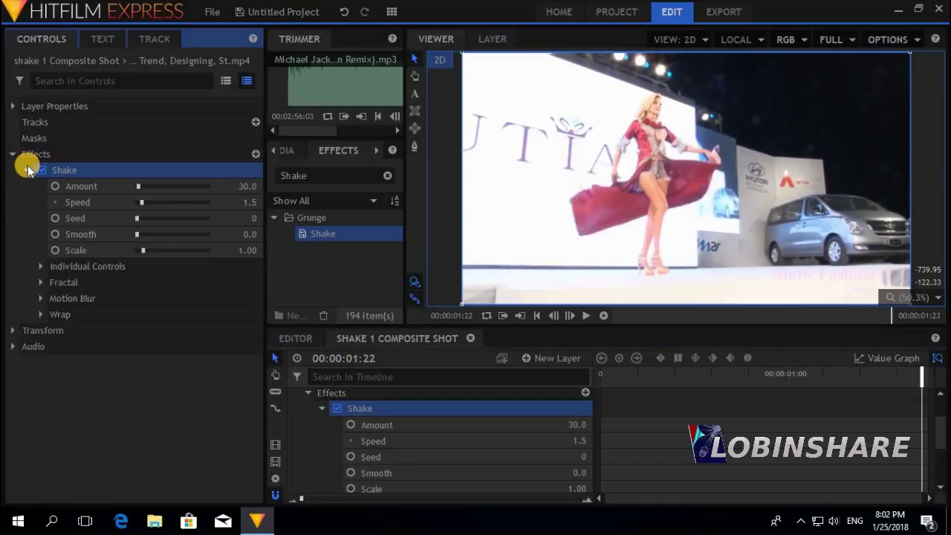
- Play the composite shot from 00:00:00:02 to preview the default shake
click(611, 375)
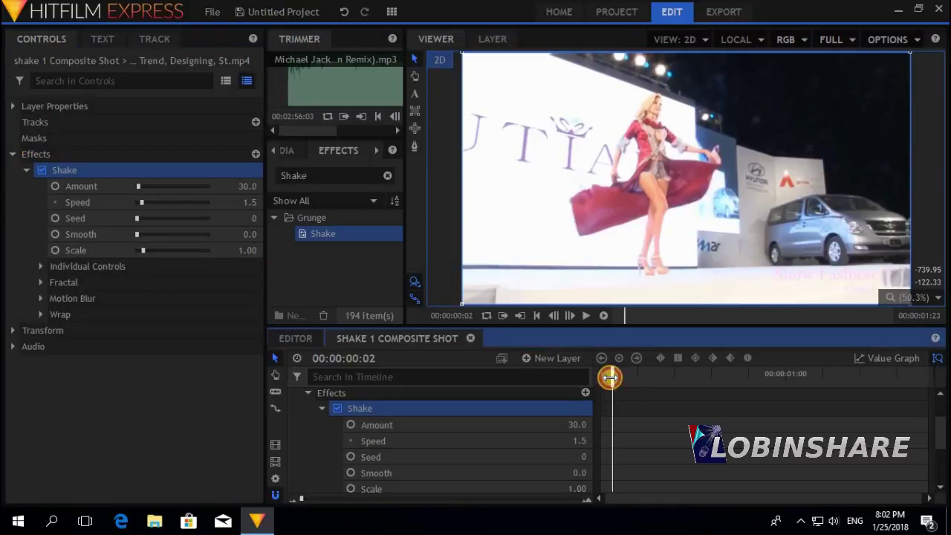
click(586, 315)
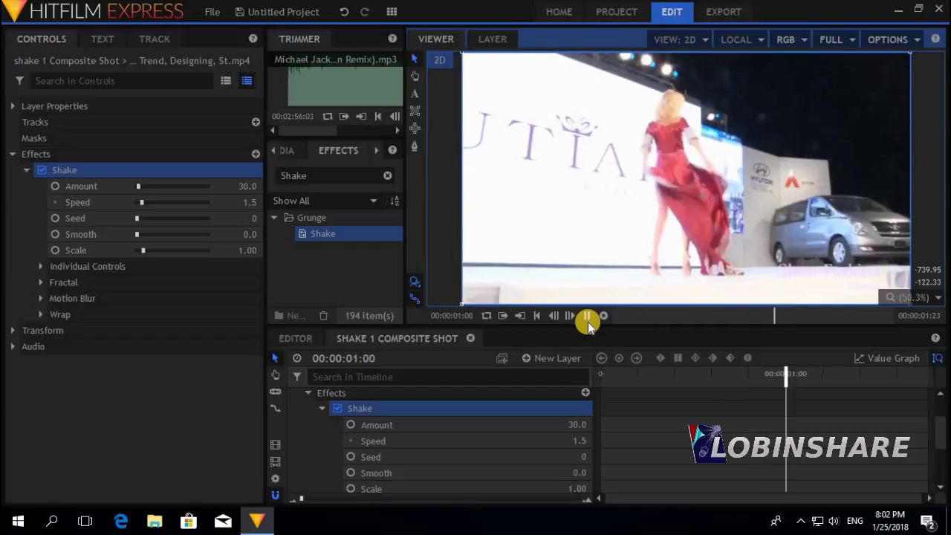
click(587, 316)
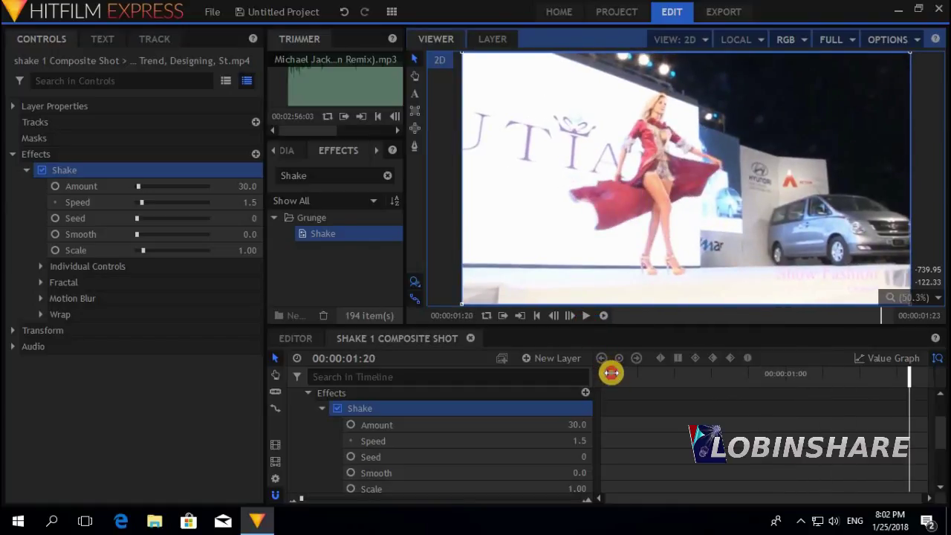
- Raise the Shake effect's Amount to 112.6 and play the composite shot from 00:00:00:02
click(611, 373)
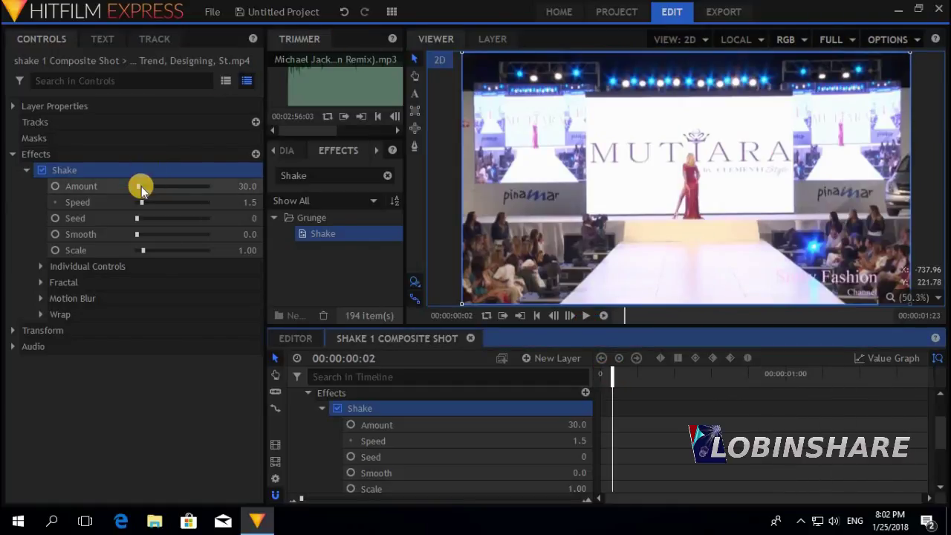
drag(141, 186, 144, 186)
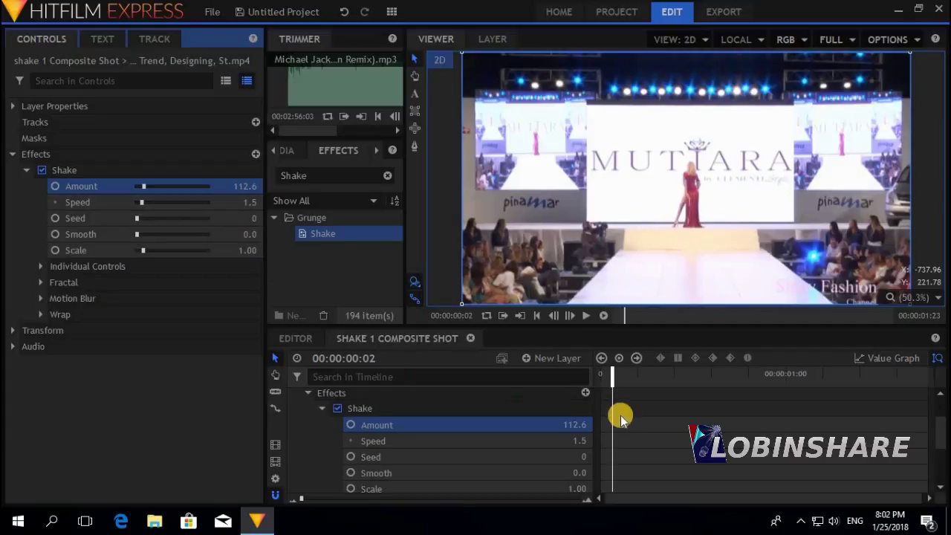
click(586, 316)
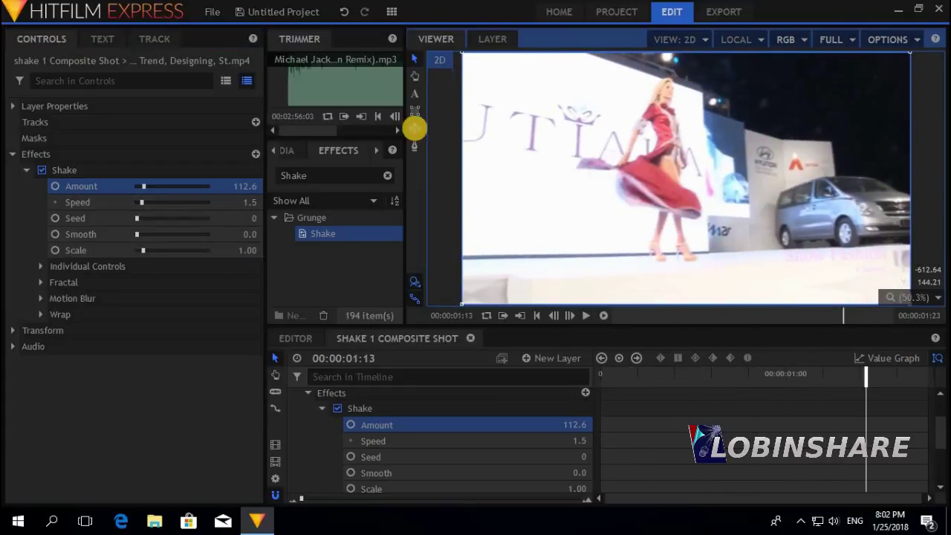
- Set the Shake effect's Speed to 2.00 and Amount to 133.1, preview the shot, and collapse the layer
click(143, 202)
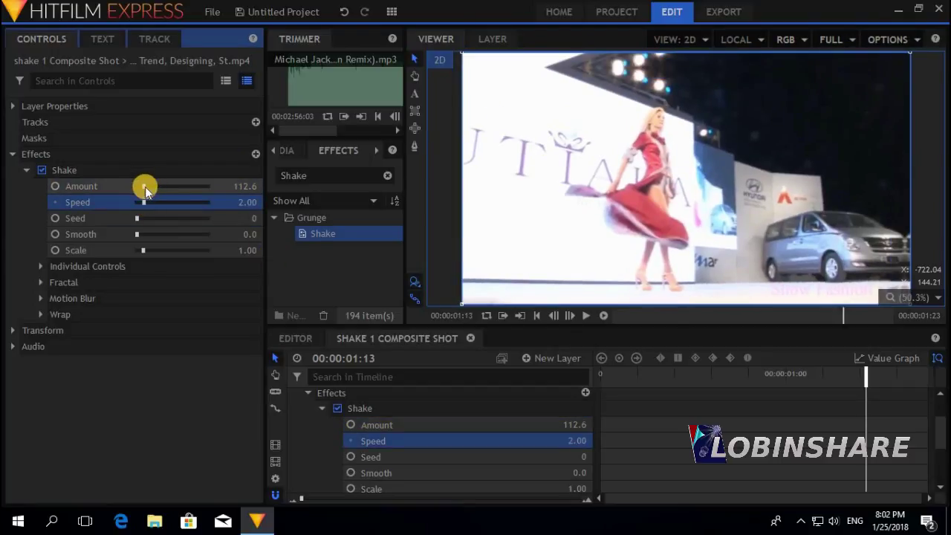
click(145, 186)
click(614, 379)
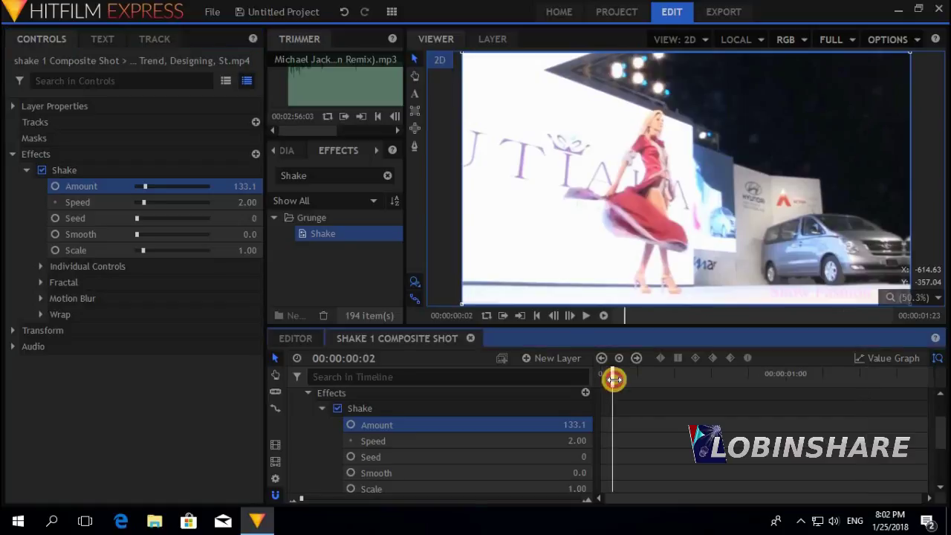
click(584, 316)
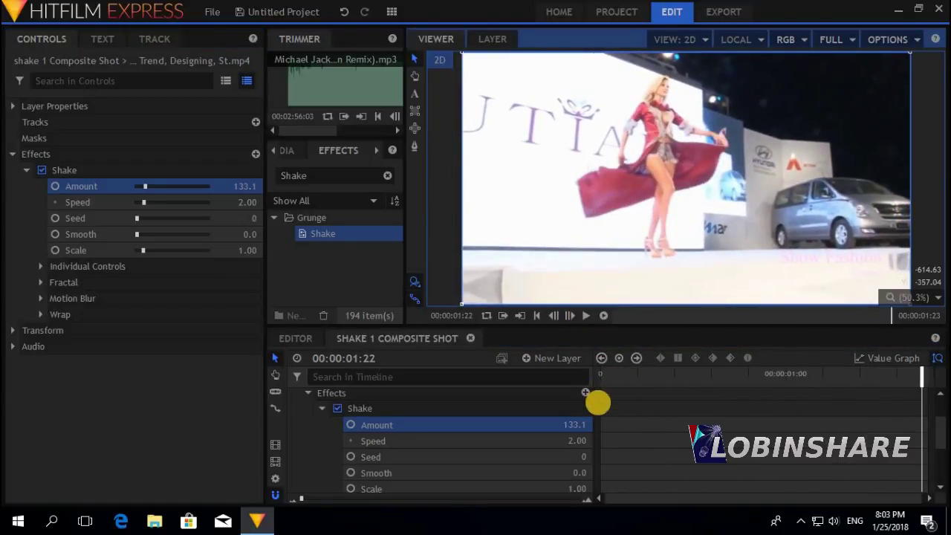
scroll(548, 407, up, 3)
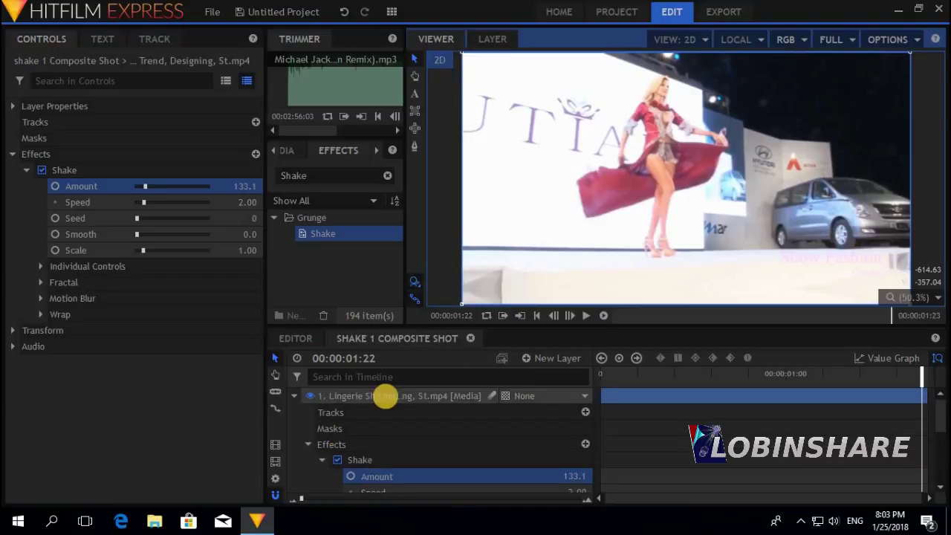
click(293, 396)
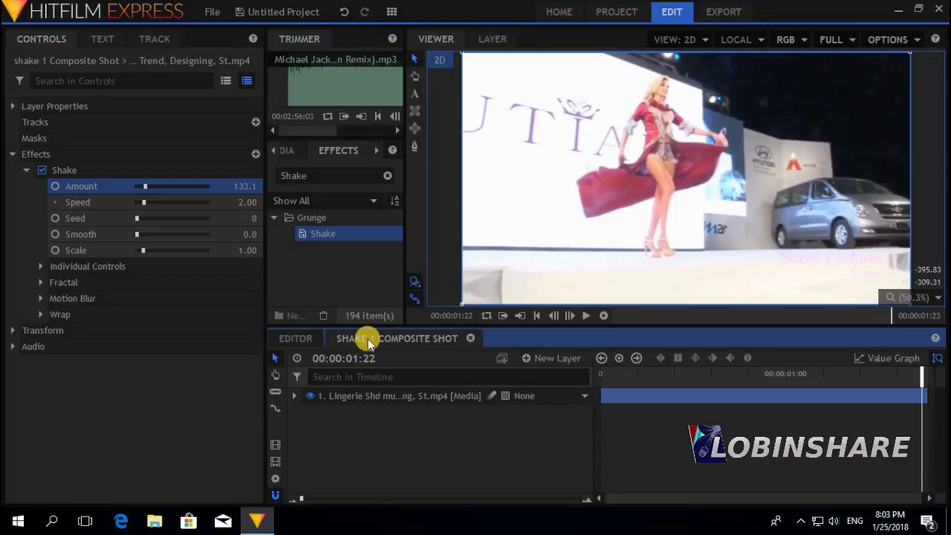
- Return to the Editor sequence and play from near the start through the shake segment to check it with the music
click(296, 339)
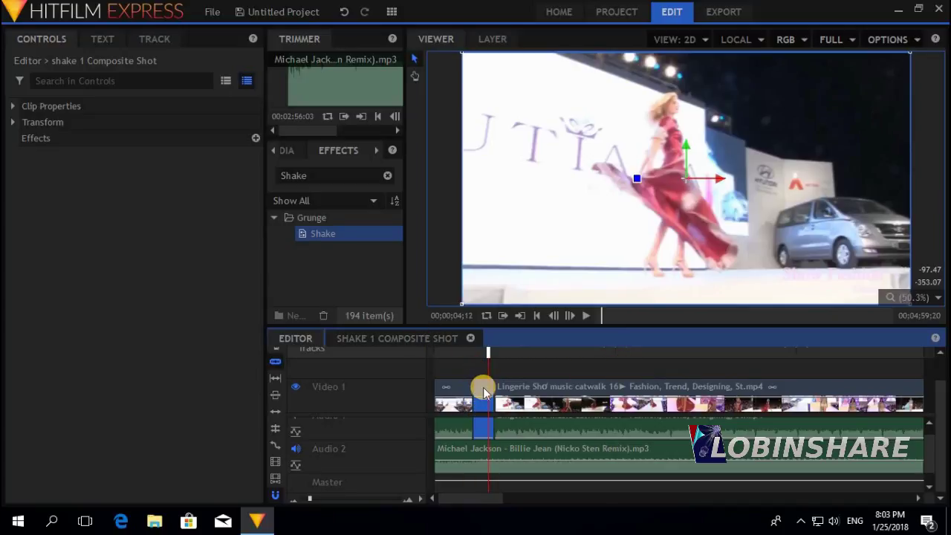
click(439, 352)
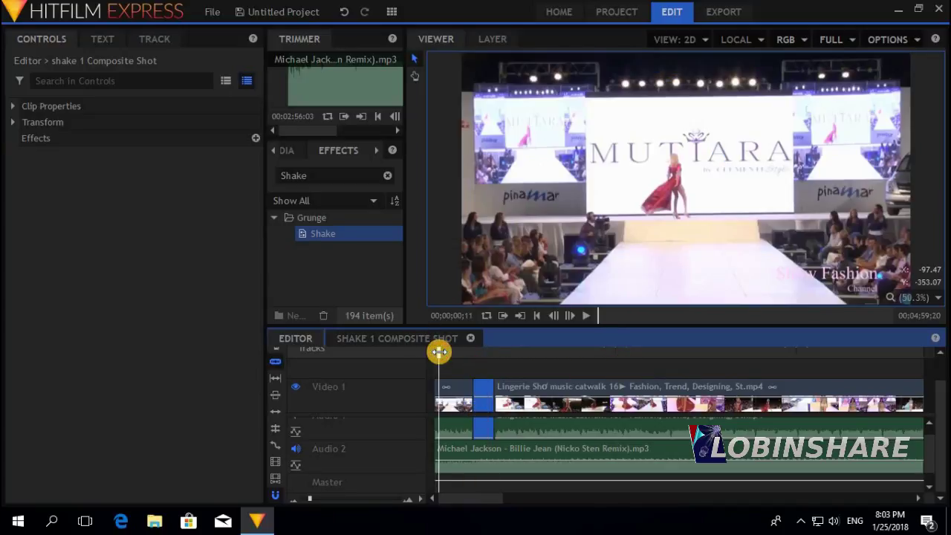
click(587, 315)
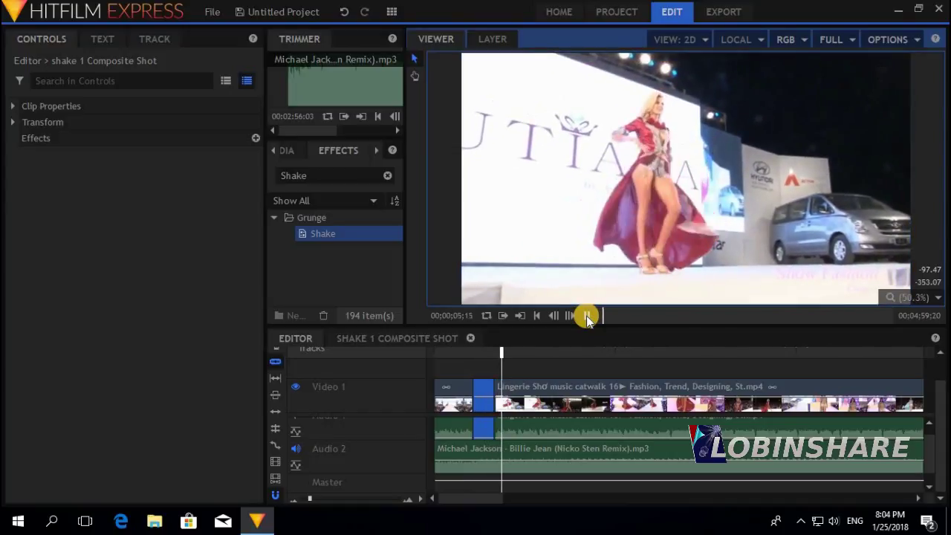
click(587, 315)
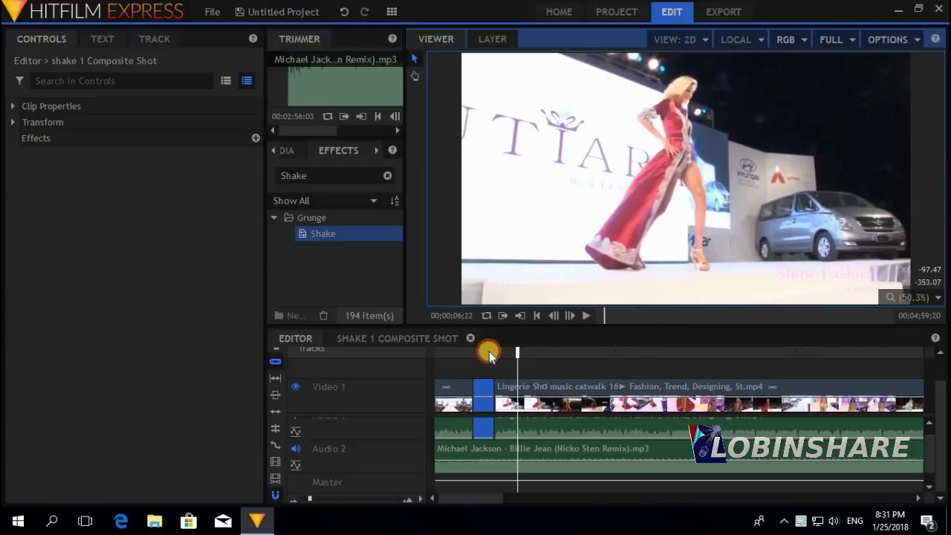
- Play on from the end of the shake segment and slice the fashion show clip on Video 1 at 00:00:10:12
click(496, 353)
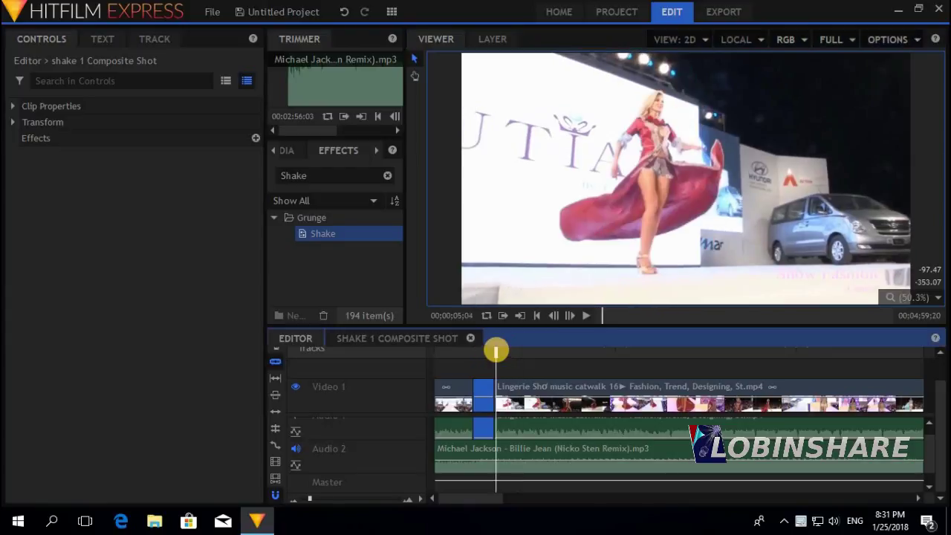
click(587, 316)
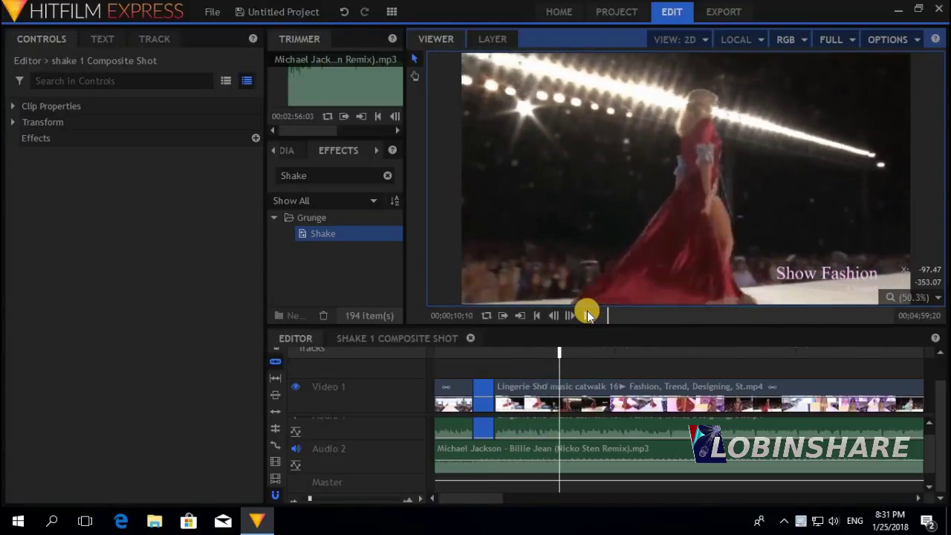
click(586, 315)
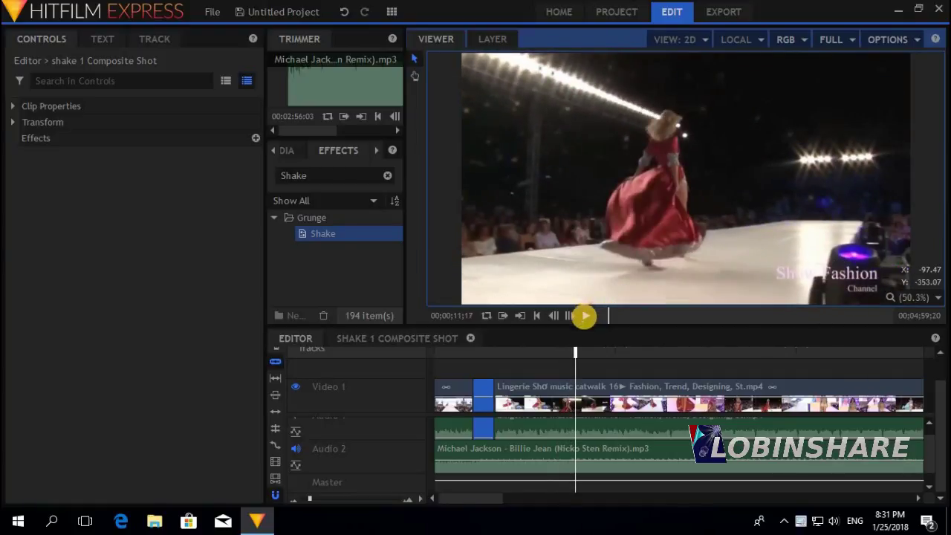
click(560, 351)
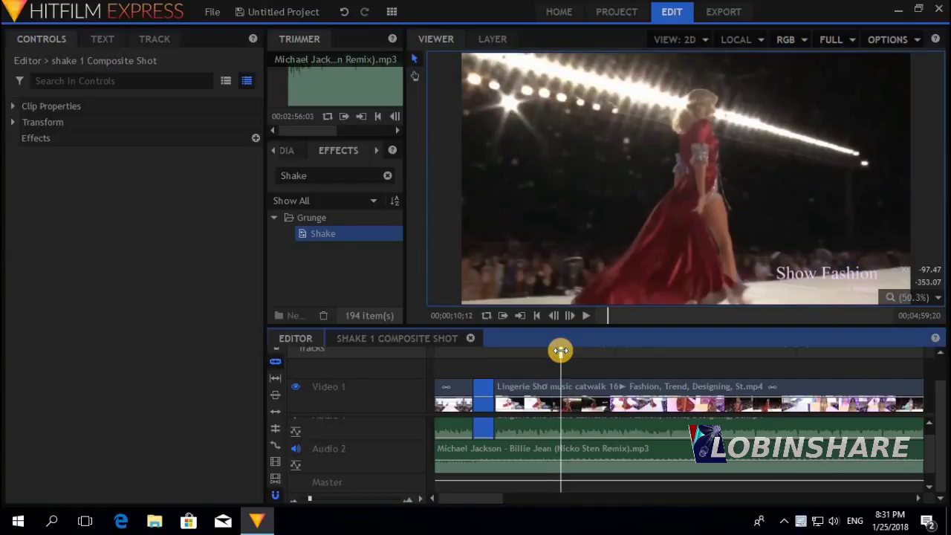
scroll(560, 351, up, 1)
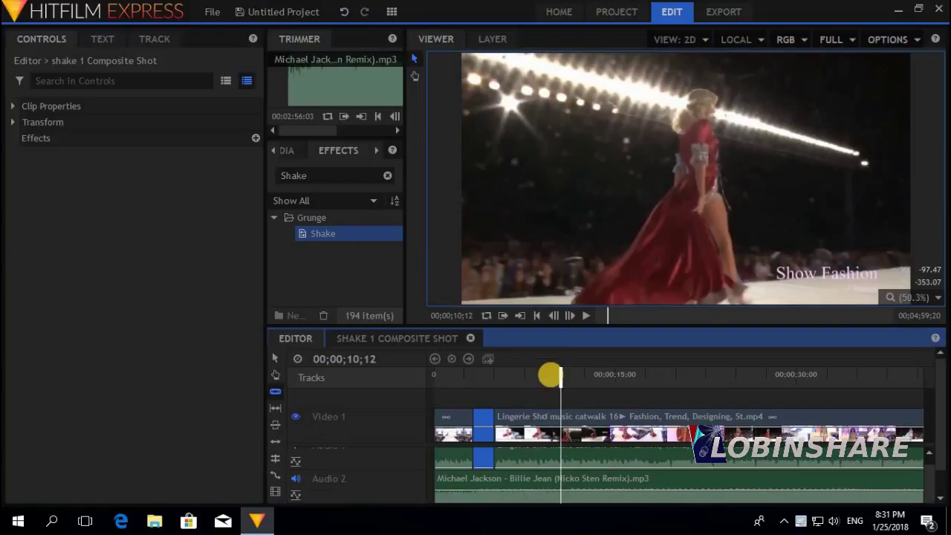
click(276, 392)
click(559, 428)
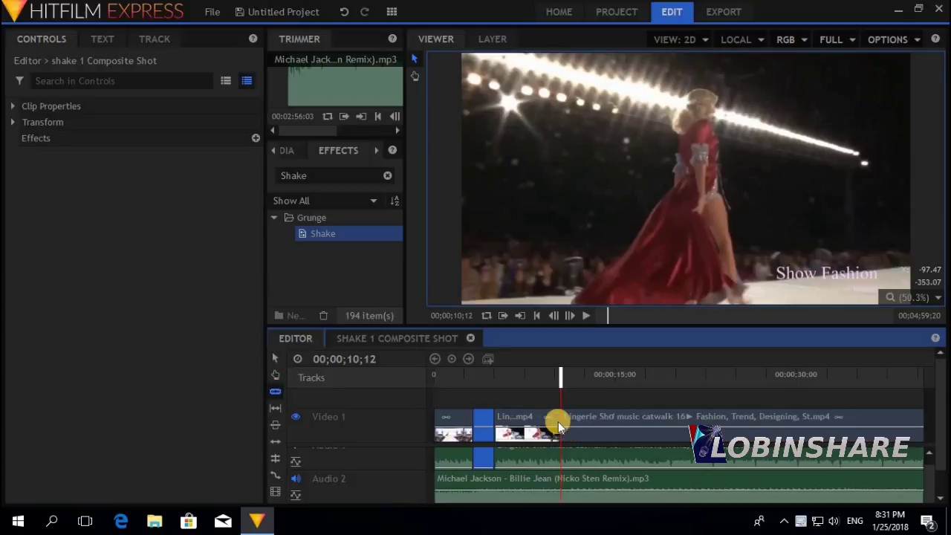
- Play on from the last cut and slice the fashion show clip on Video 1 at 00:00:12:04
click(587, 315)
click(587, 315)
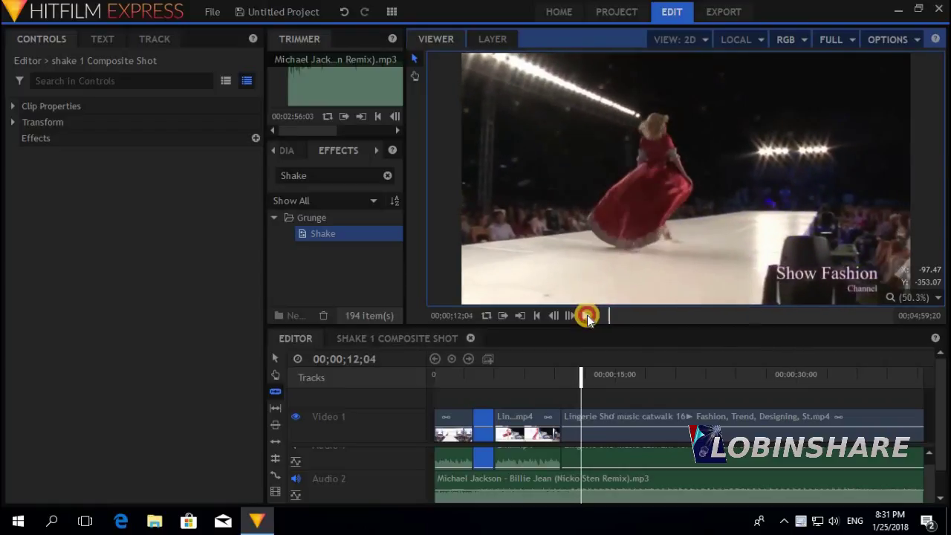
click(582, 417)
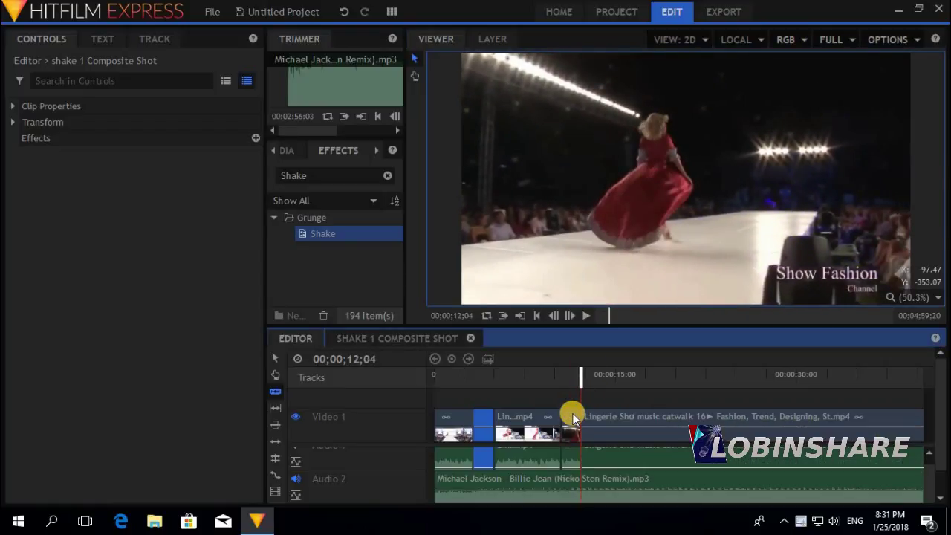
- Make a composite shot named "shake 2 Composite Shot" from the short segment ending at 00:00:12:04, taking properties from the selected clip
right_click(573, 417)
click(627, 296)
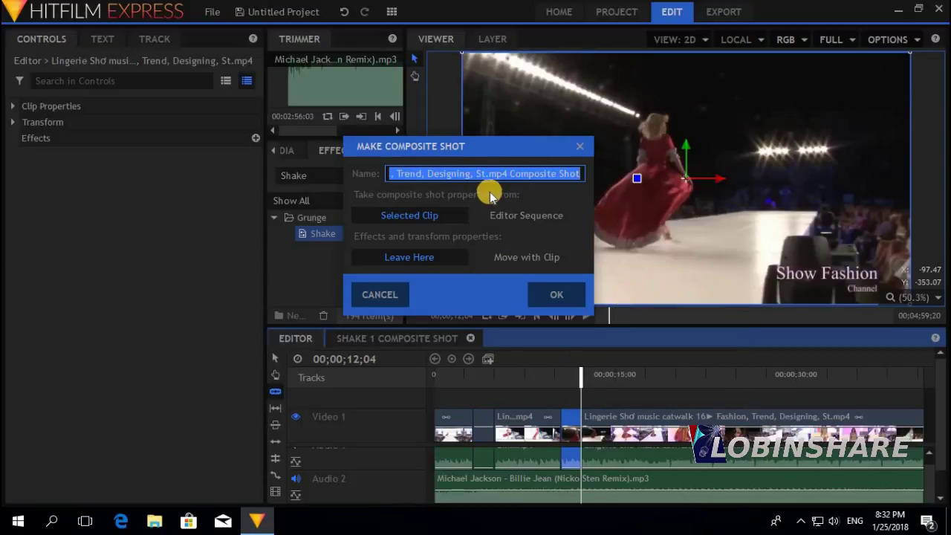
click(508, 173)
key(shift+Home)
text(shake 2)
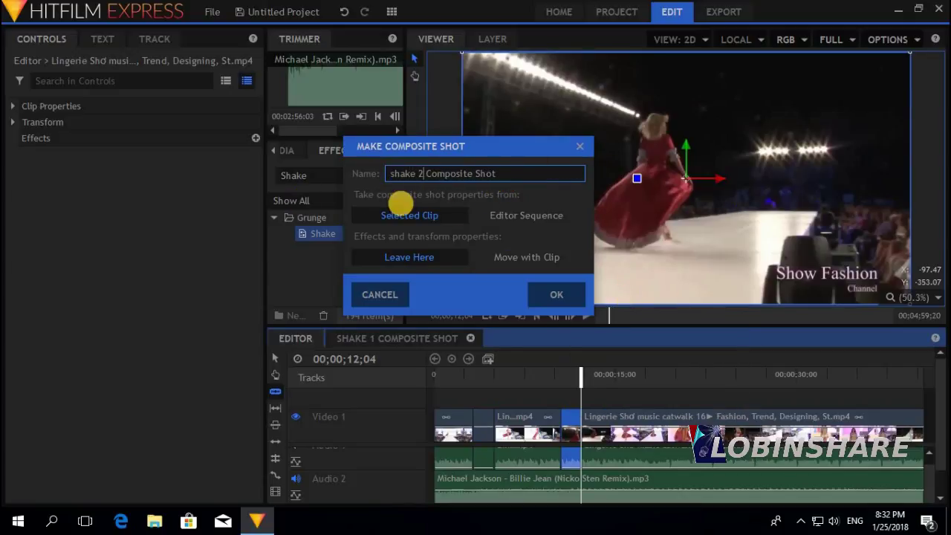
click(558, 302)
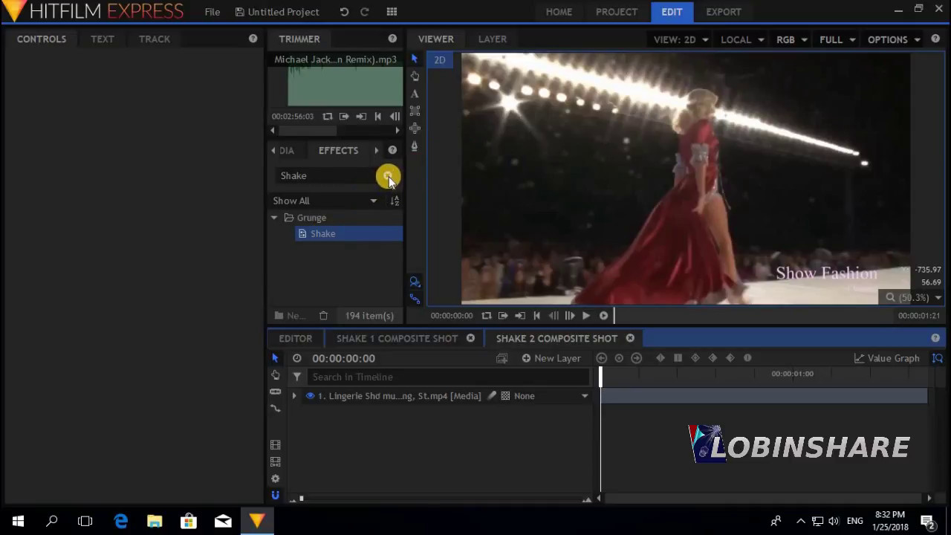
- Clear the effects search, apply the Shake effect from the Grunge category to the video layer, and preview the composite shot
click(388, 178)
scroll(400, 253, down, 3)
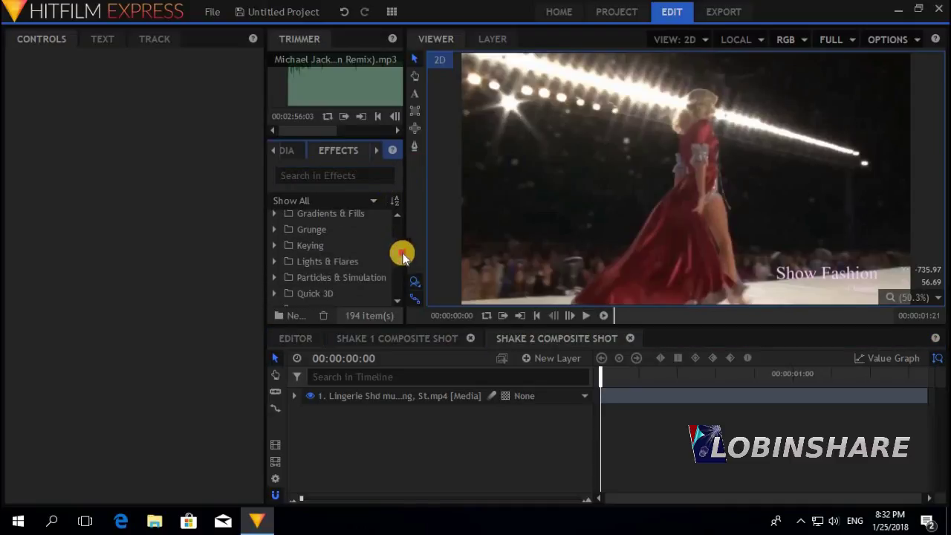
click(274, 230)
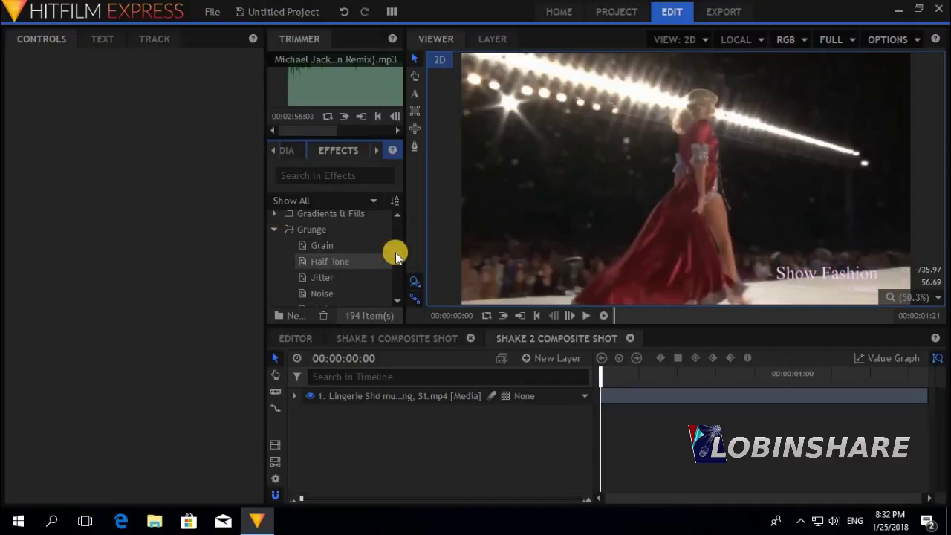
scroll(395, 253, down, 2)
click(323, 244)
drag(324, 244, 380, 401)
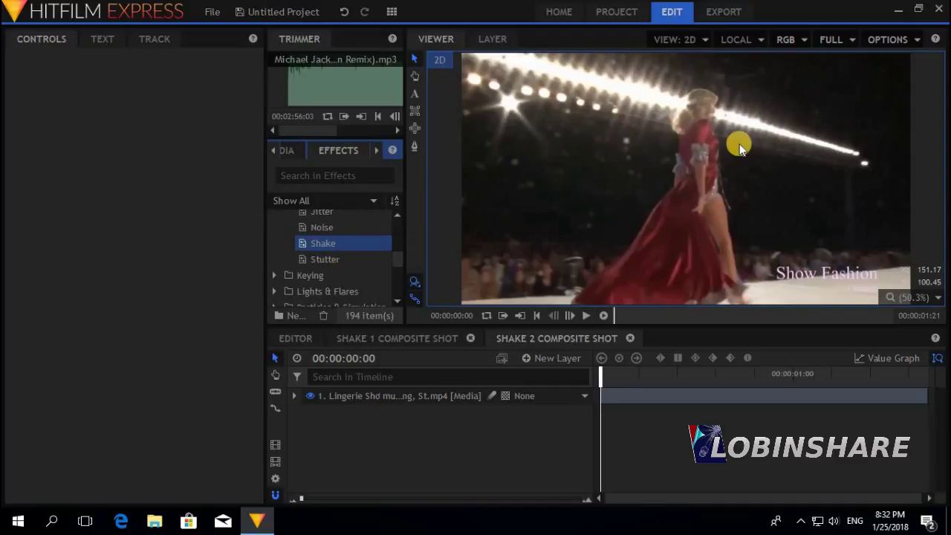
drag(359, 240, 379, 399)
click(587, 315)
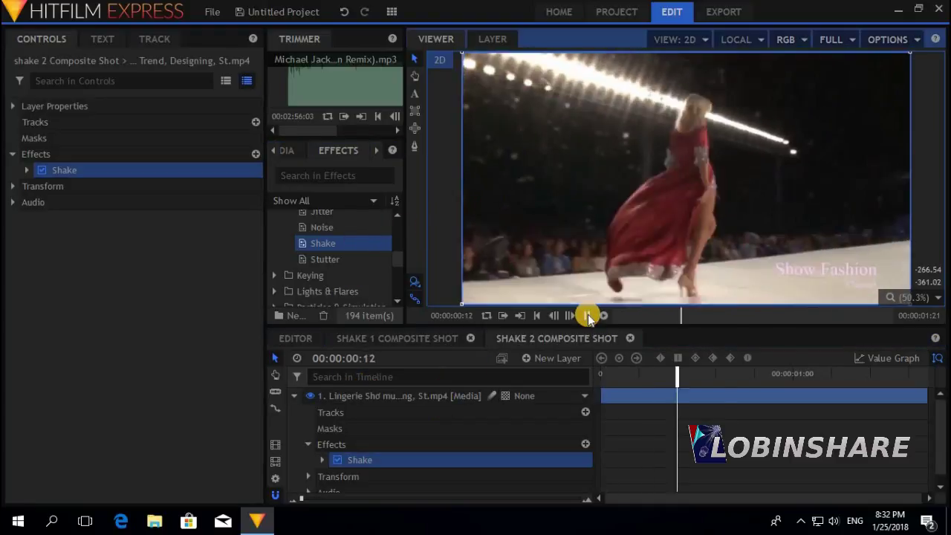
click(588, 316)
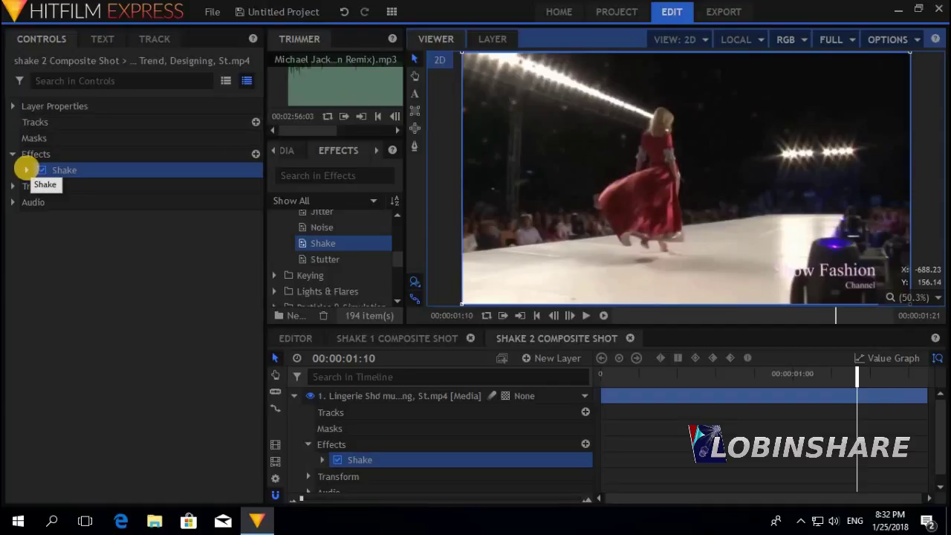
- Set the Shake effect's Amount to 153.6 and Speed to 2.4, and play the composite shot from near its start
click(27, 171)
drag(146, 185, 145, 205)
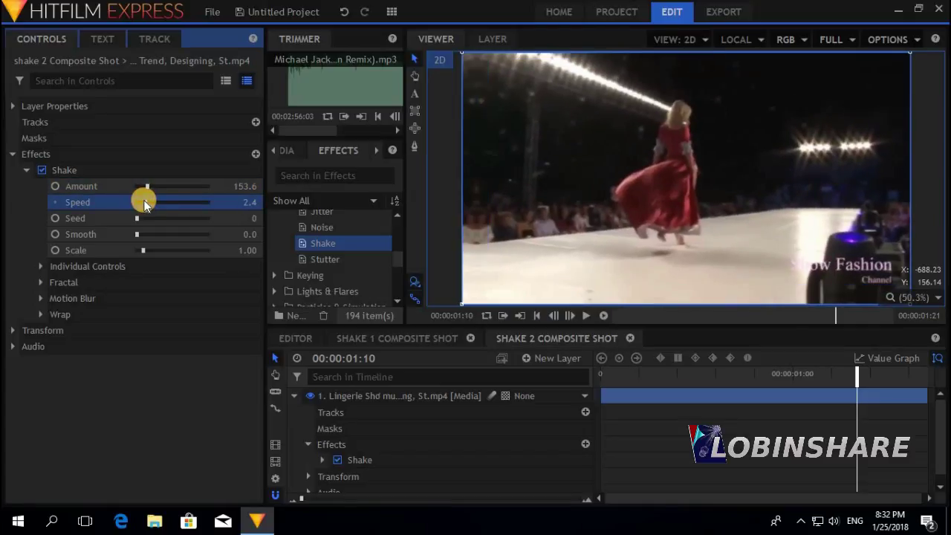
click(613, 374)
click(585, 315)
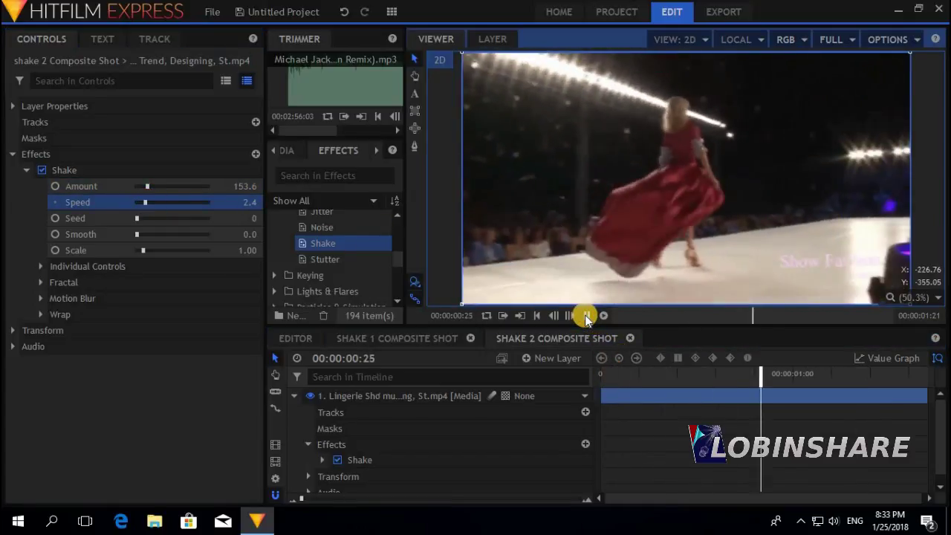
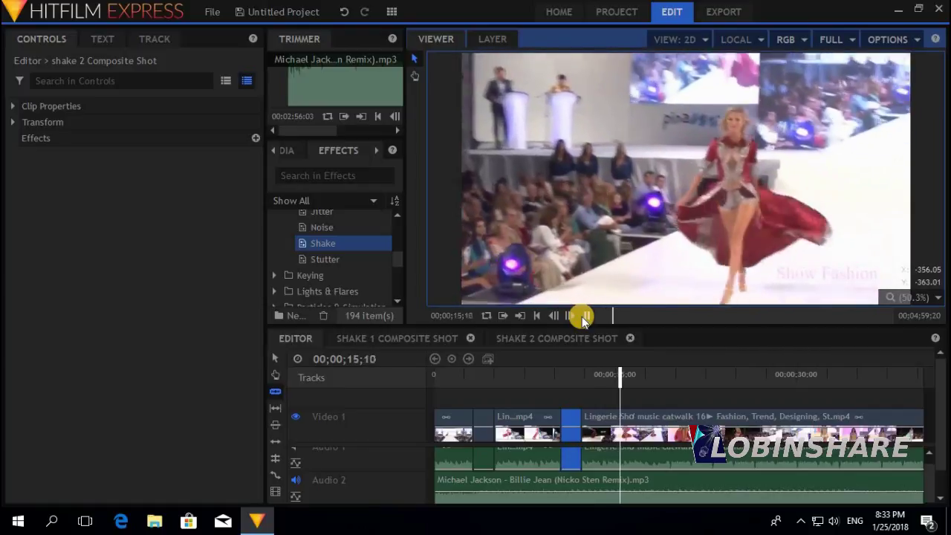
- Slice the fashion show clip on Video 1 in the Editor sequence at 00:00:14:15 and 00:00:16:18
click(611, 373)
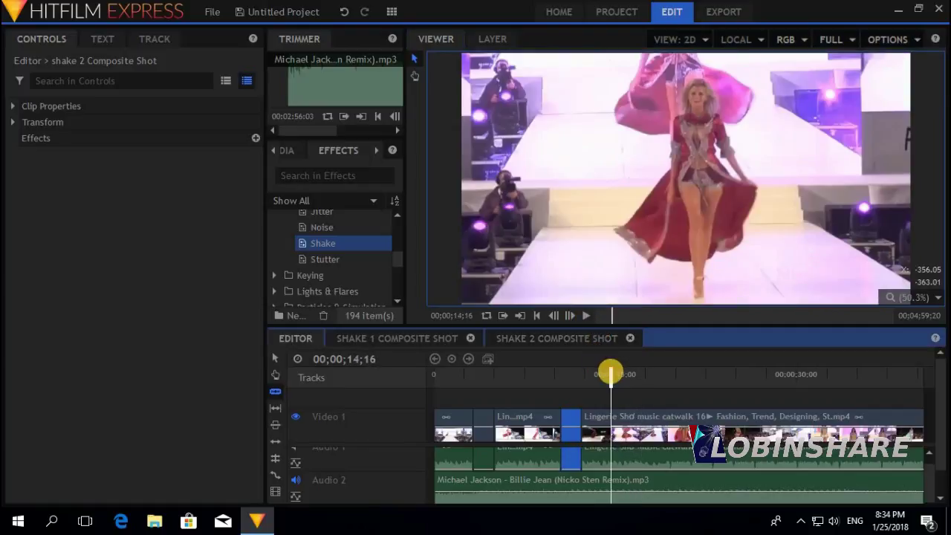
key(ctrl+shift+d)
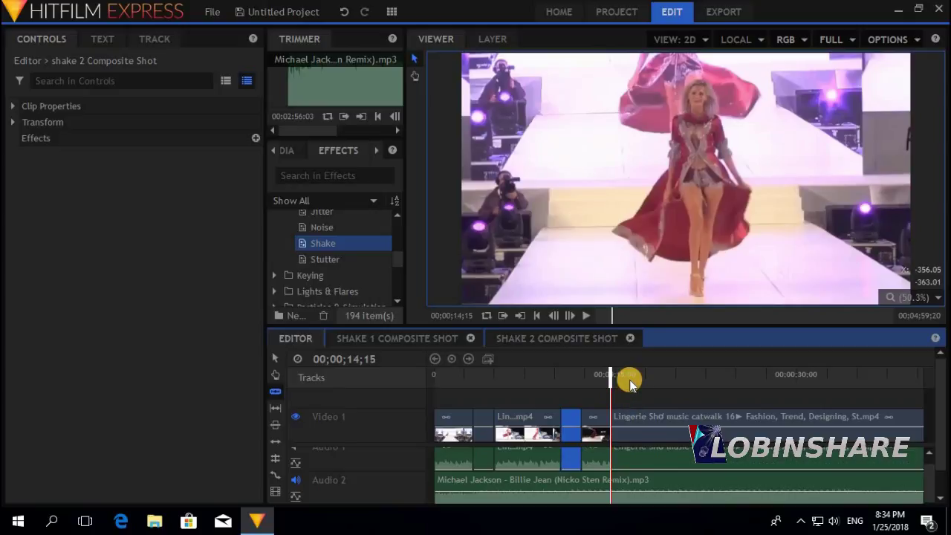
drag(629, 374, 638, 420)
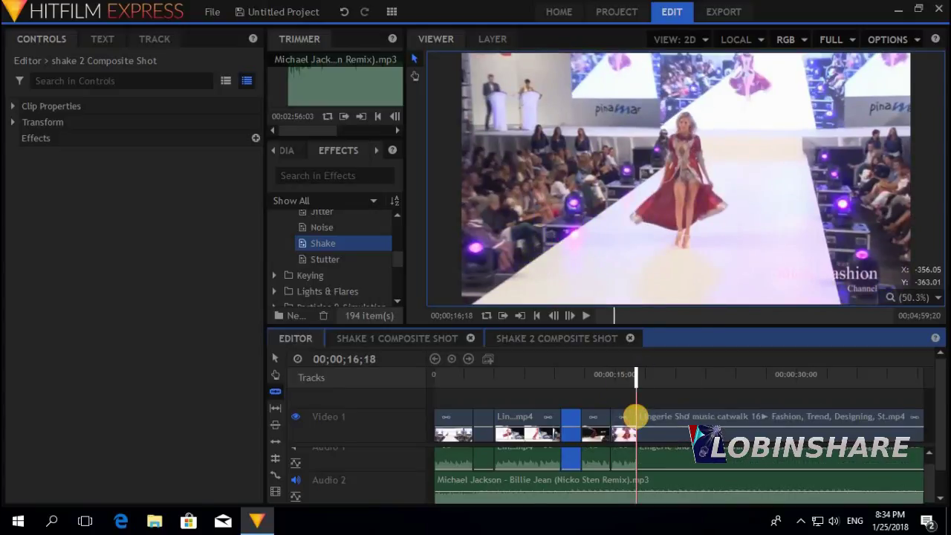
- Make a composite shot named "shake 3 Composite Shot" from the segment between 00:00:14:15 and 00:00:16:18
right_click(626, 418)
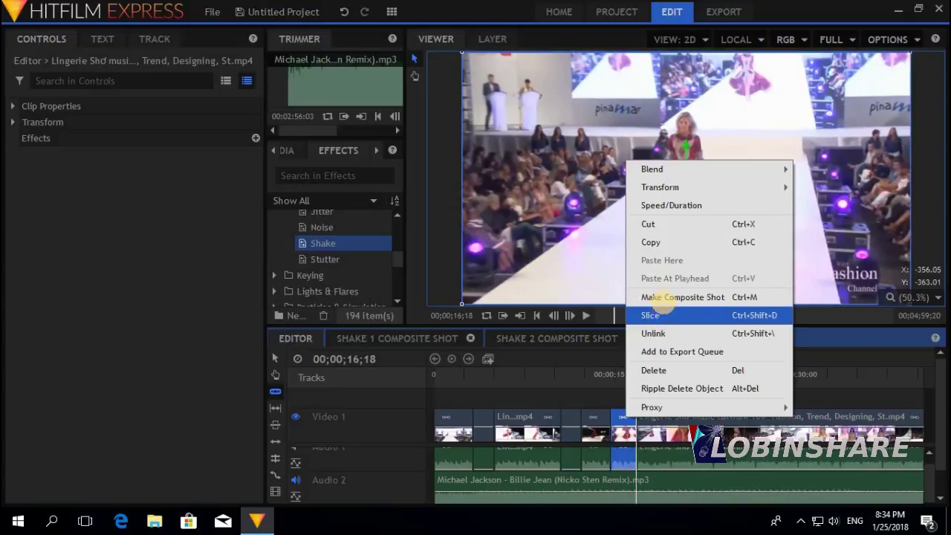
click(662, 295)
click(503, 173)
drag(502, 173, 236, 174)
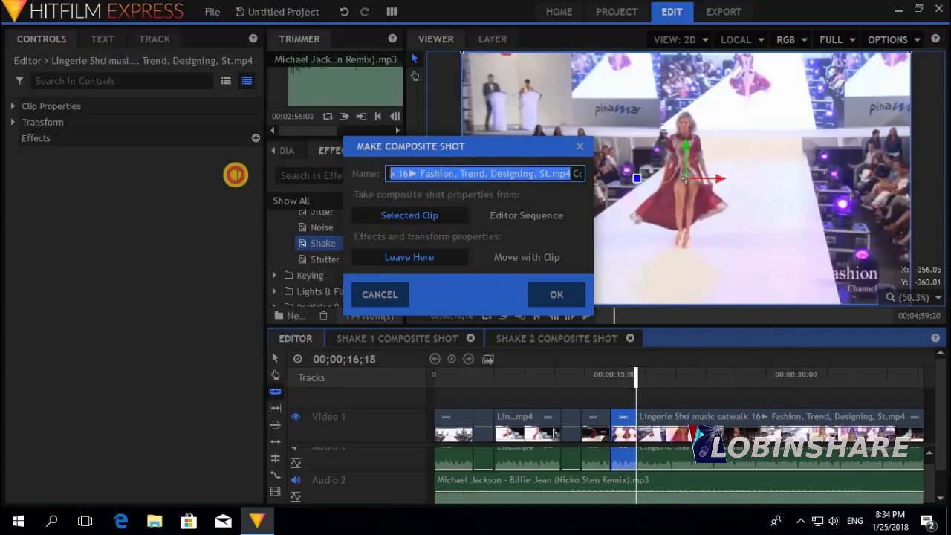
text(shake 3 Composite Shot)
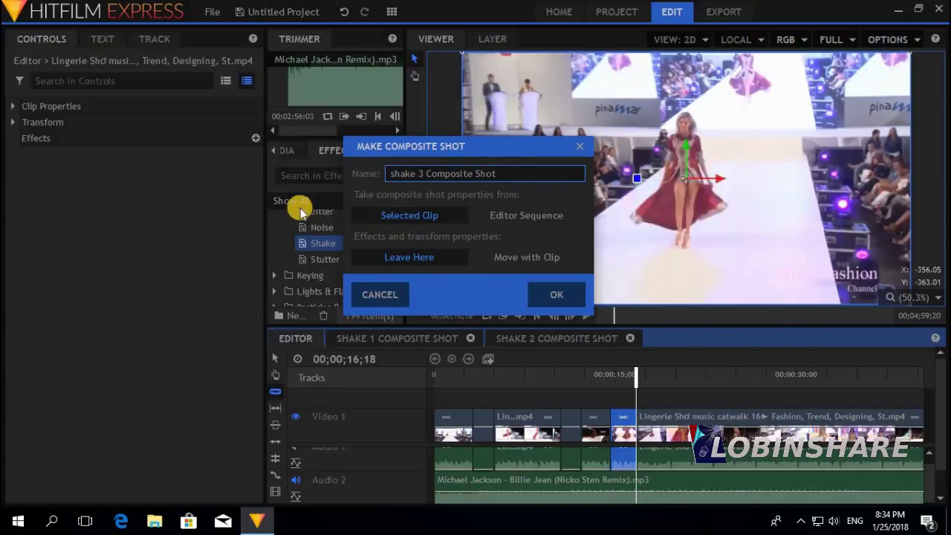
text(3)
click(556, 295)
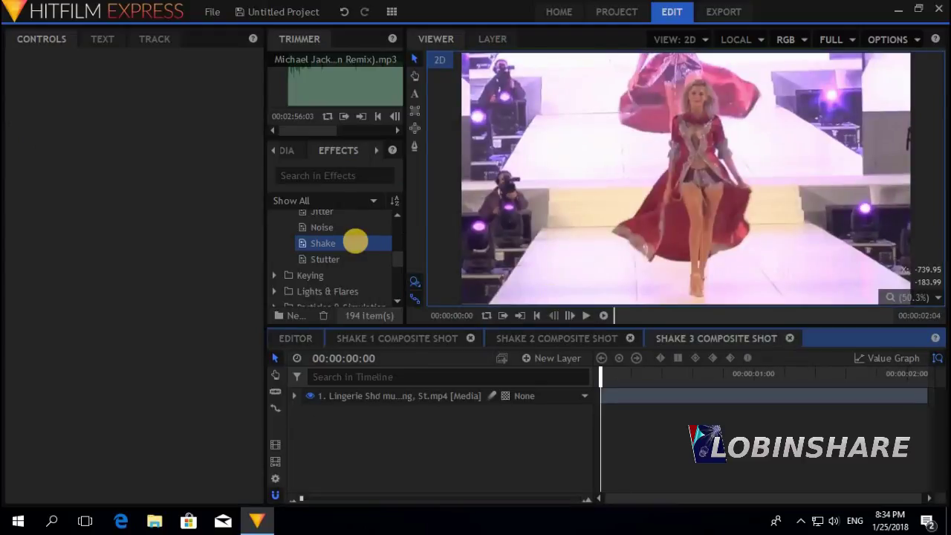
- Apply the Shake effect to the video layer with Amount 174.0 and Speed 2.6, and preview it from 00:00:00:04
click(357, 243)
drag(356, 243, 372, 399)
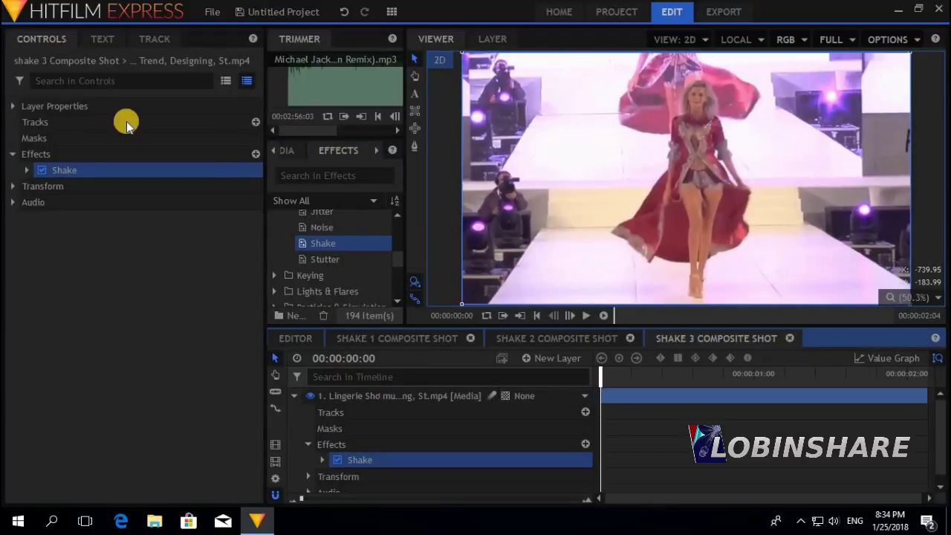
click(28, 173)
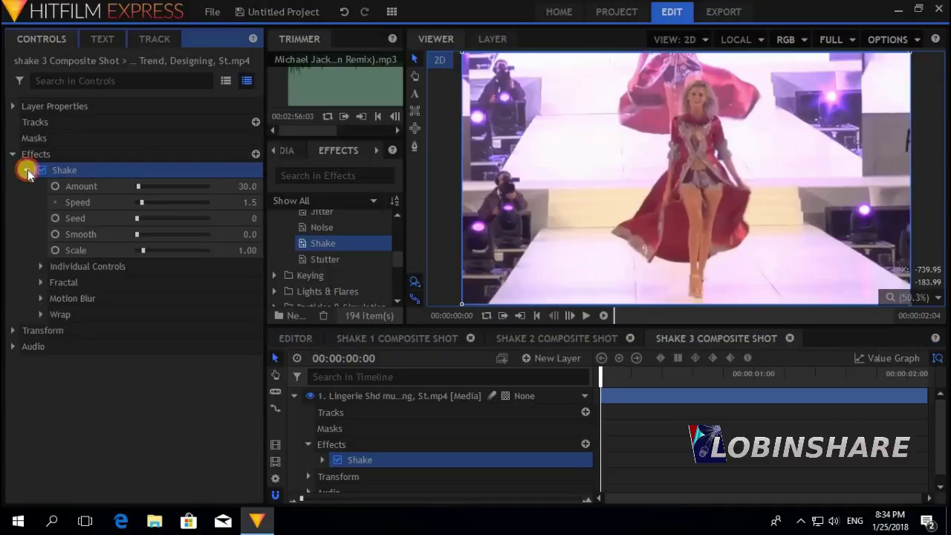
drag(144, 185, 148, 207)
click(619, 377)
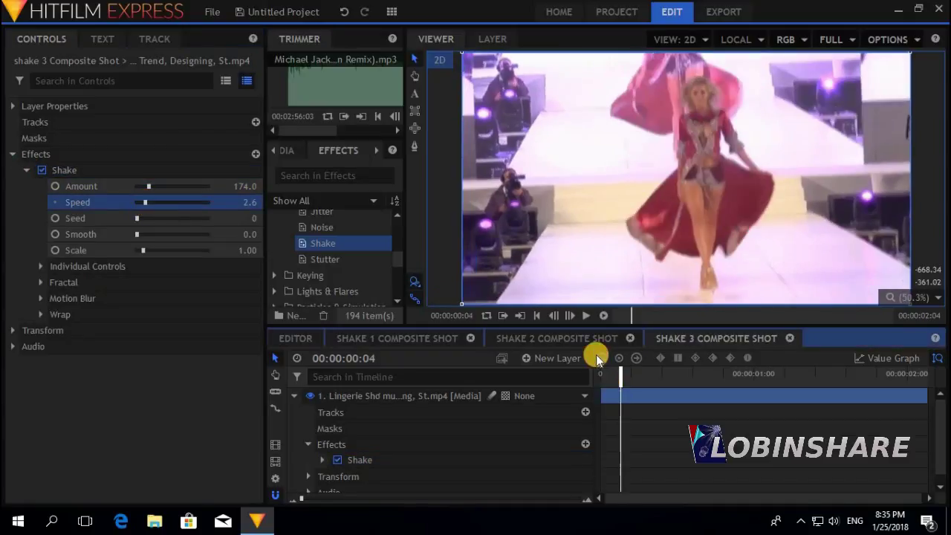
click(588, 319)
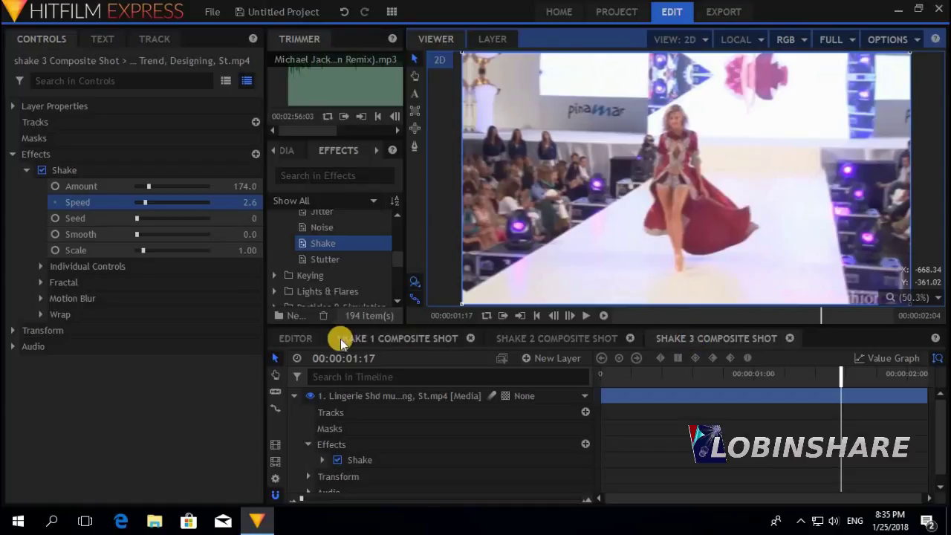
- Return to the Editor sequence, play past the shake 3 segment, and slice the Video 1 clip at 00:00:18:02 and 00:00:20:01
click(304, 338)
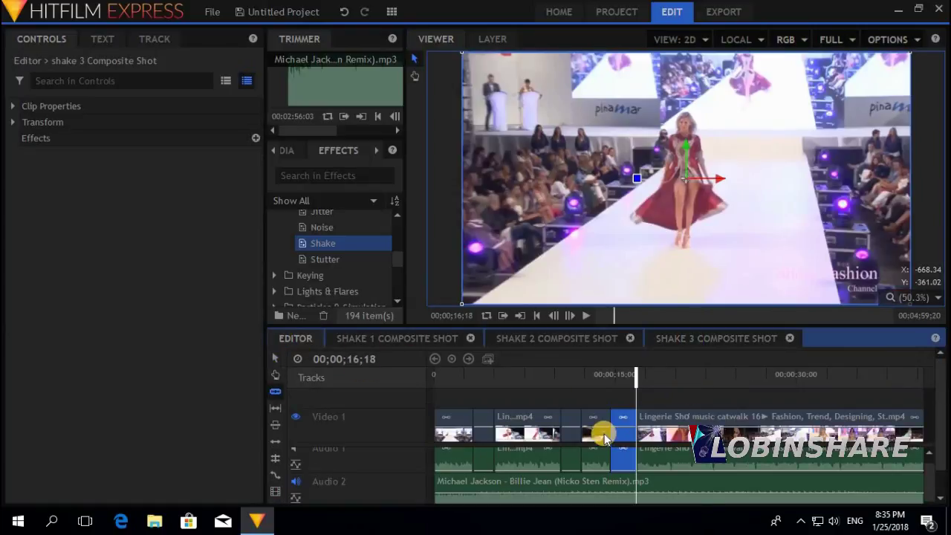
drag(633, 378, 649, 377)
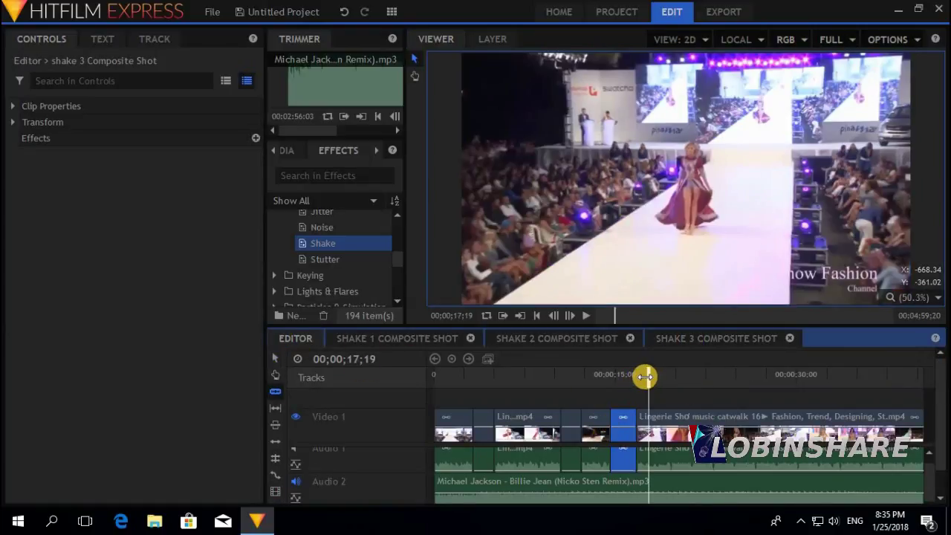
click(585, 315)
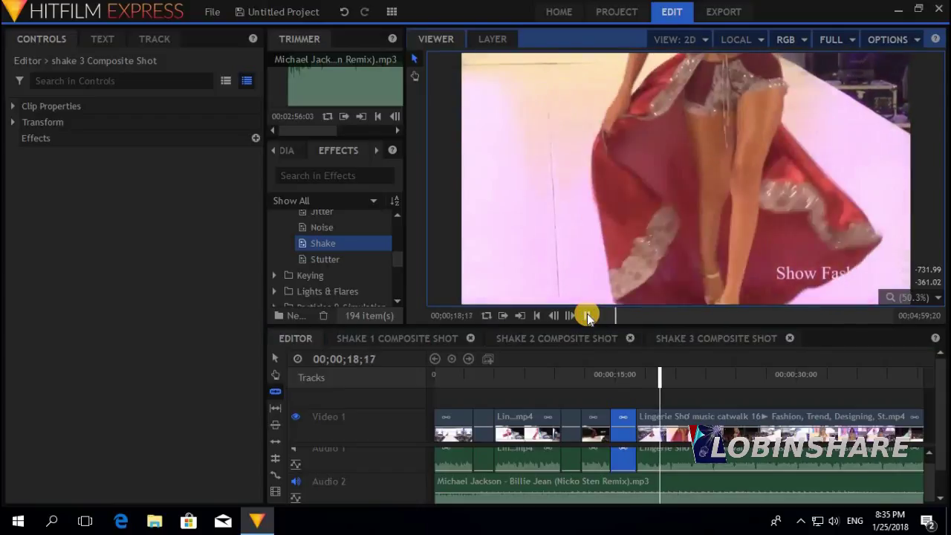
click(658, 373)
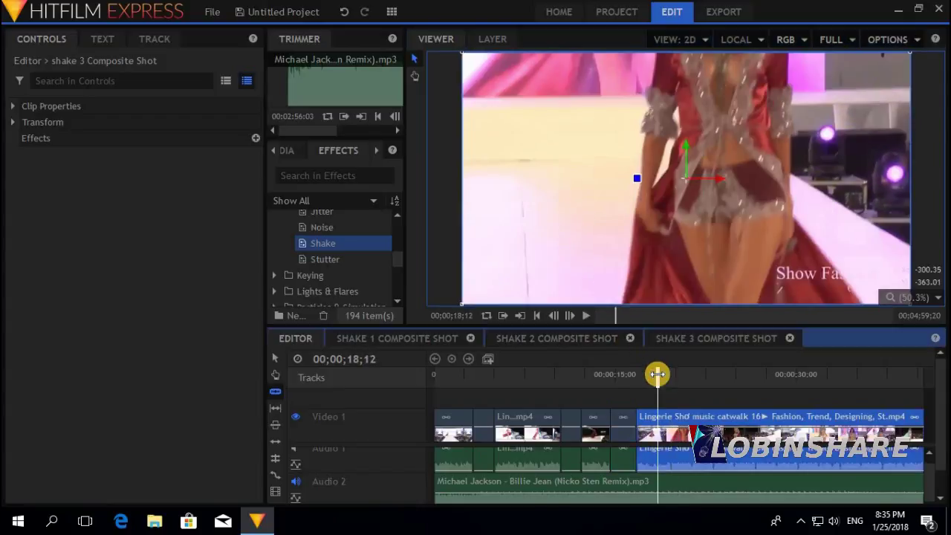
drag(657, 374, 654, 415)
click(654, 415)
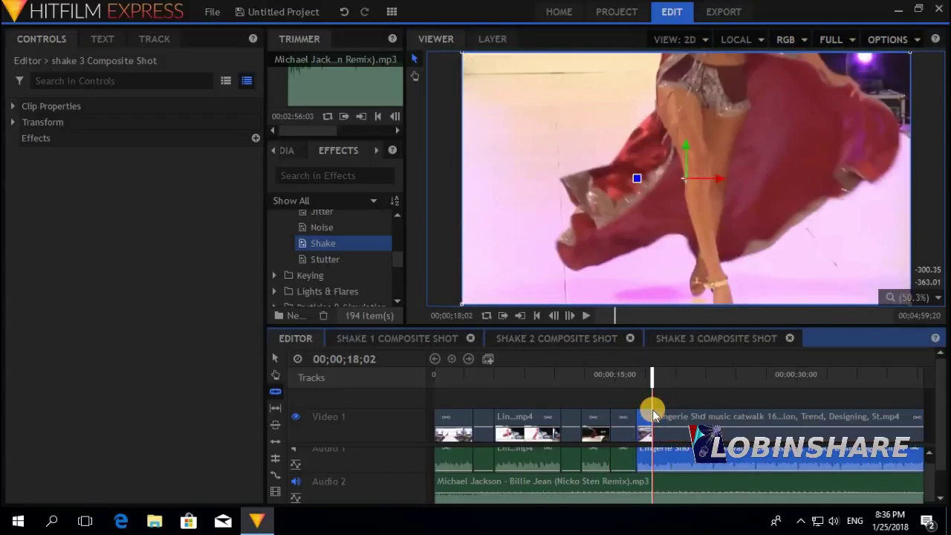
click(676, 373)
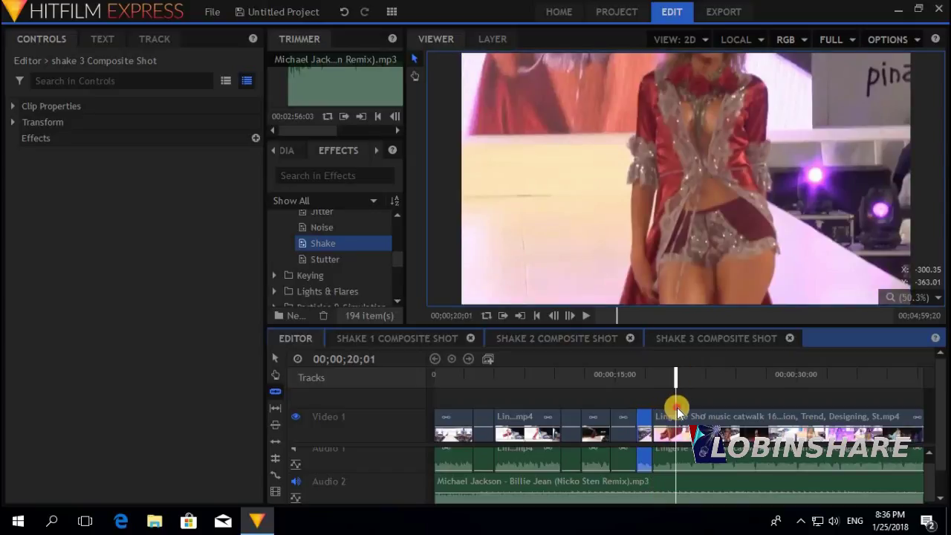
click(676, 409)
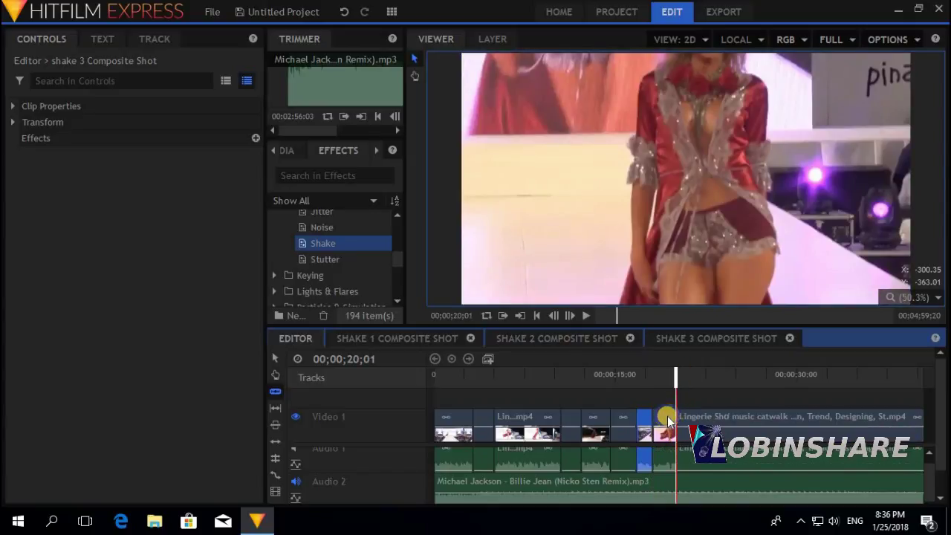
- Make a composite shot named "shahe 4 Composite Shot" from the segment ending at 00:00:20:01 and apply the Shake effect to its video layer
right_click(668, 420)
click(692, 295)
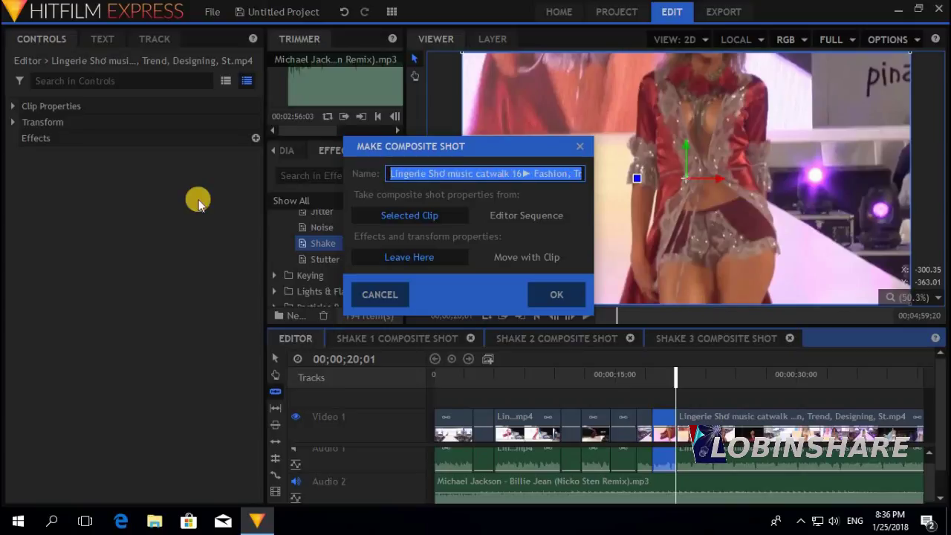
text(shahe 4 Composite Shot)
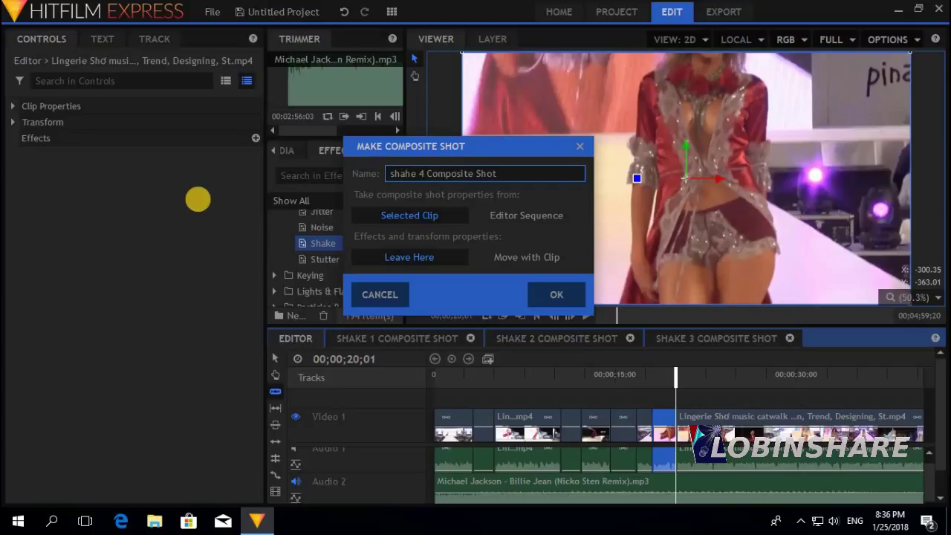
click(537, 290)
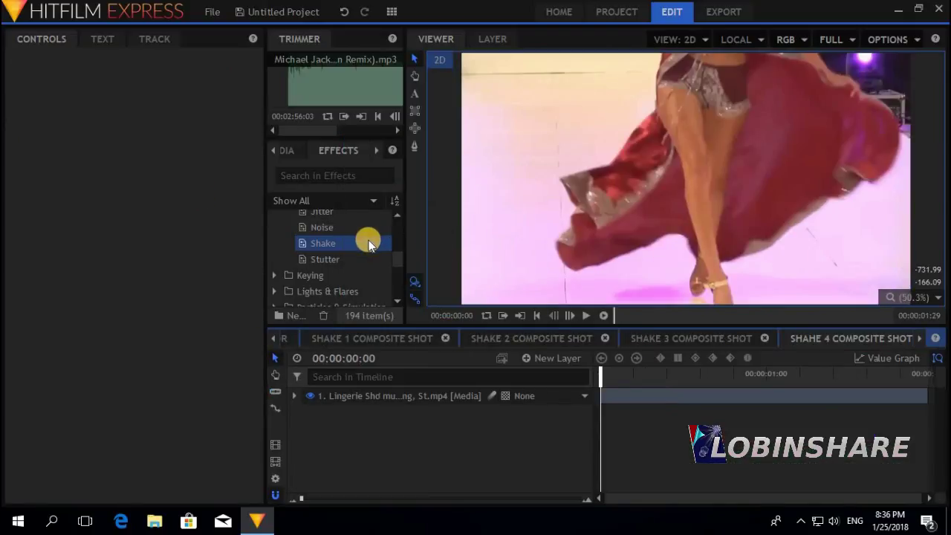
drag(368, 240, 357, 394)
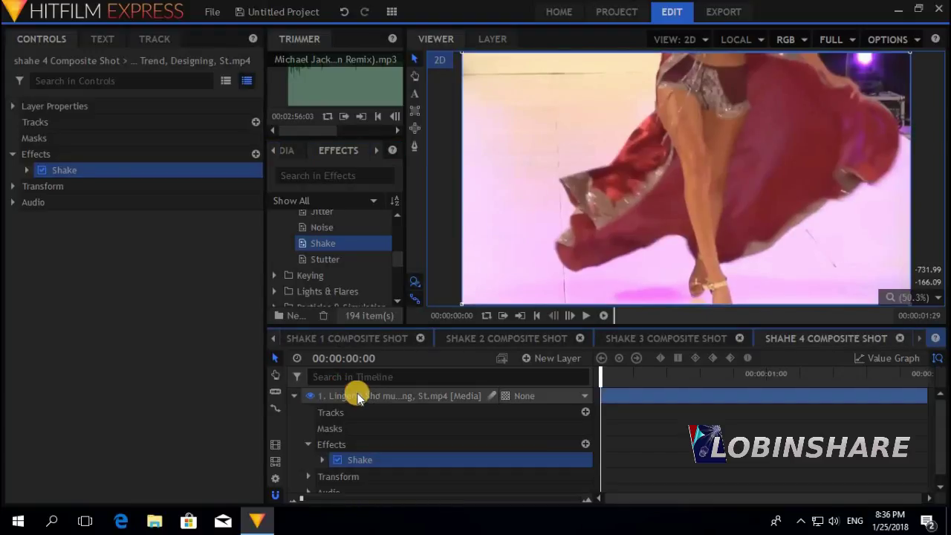
- Set the Shake effect in the shahe 4 composite shot to Amount 174.0 and Speed 3.2, and preview it from 00:00:00:05
click(27, 170)
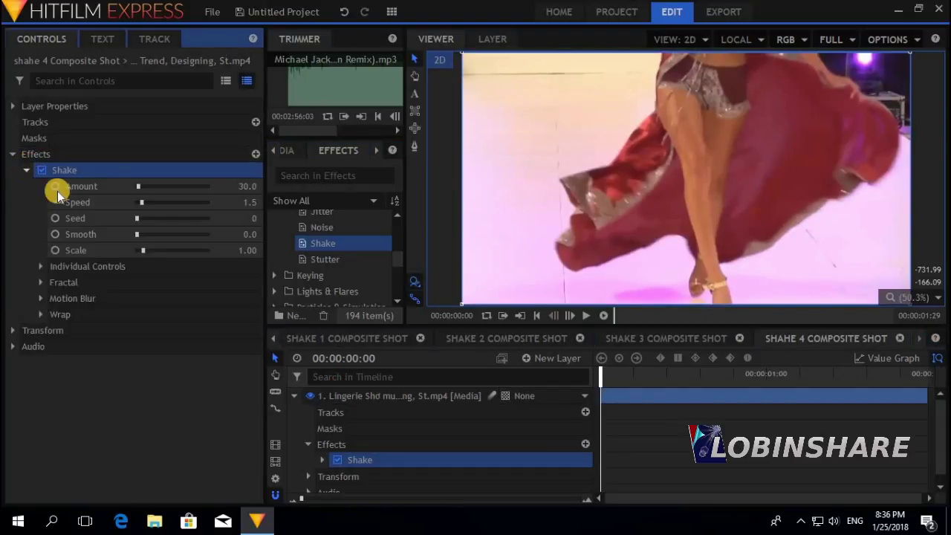
click(148, 187)
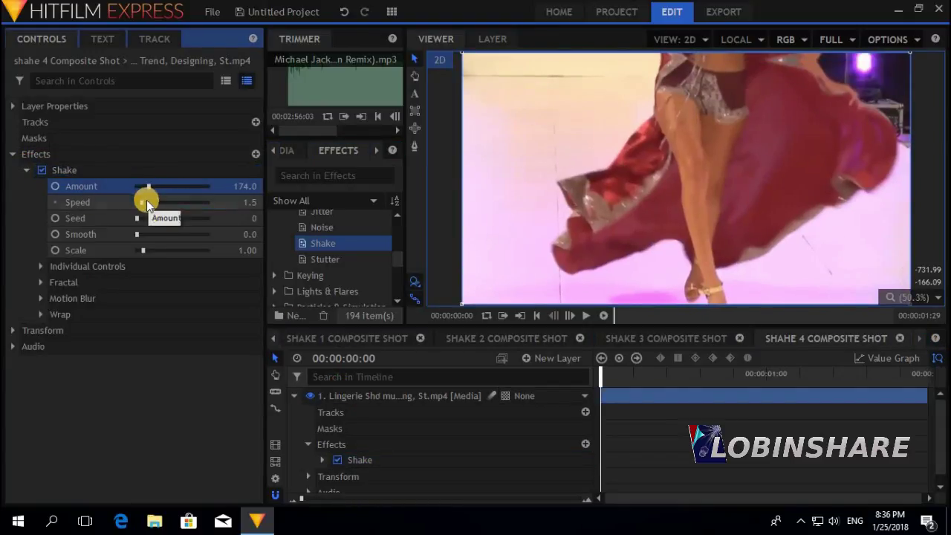
click(147, 201)
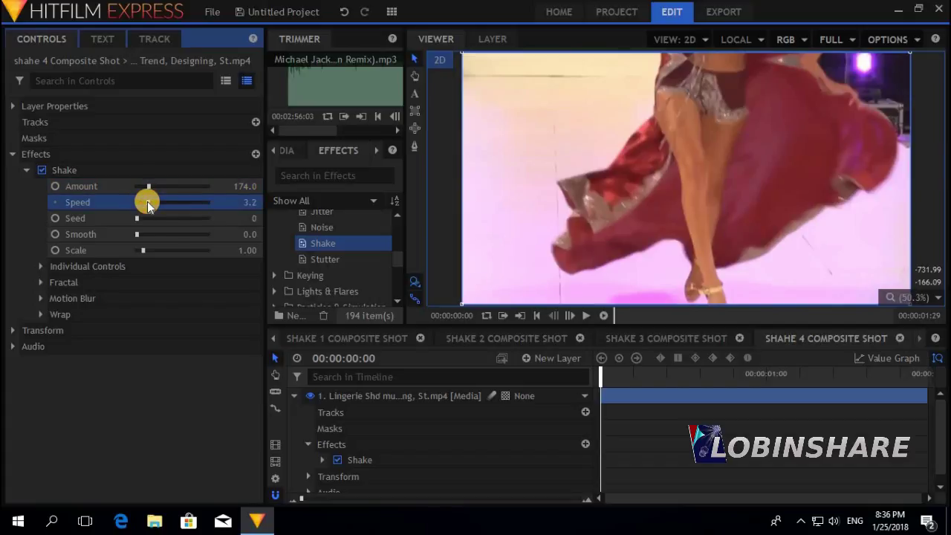
click(628, 374)
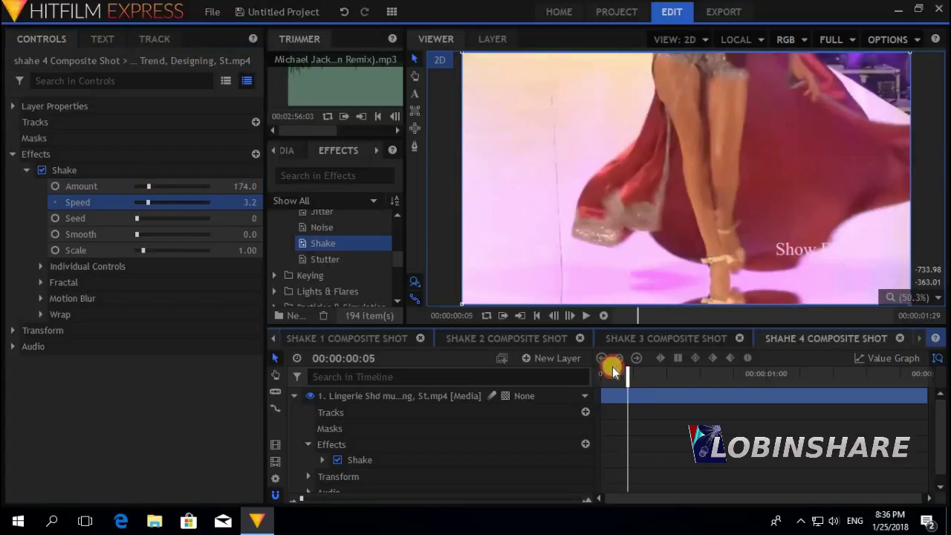
click(586, 316)
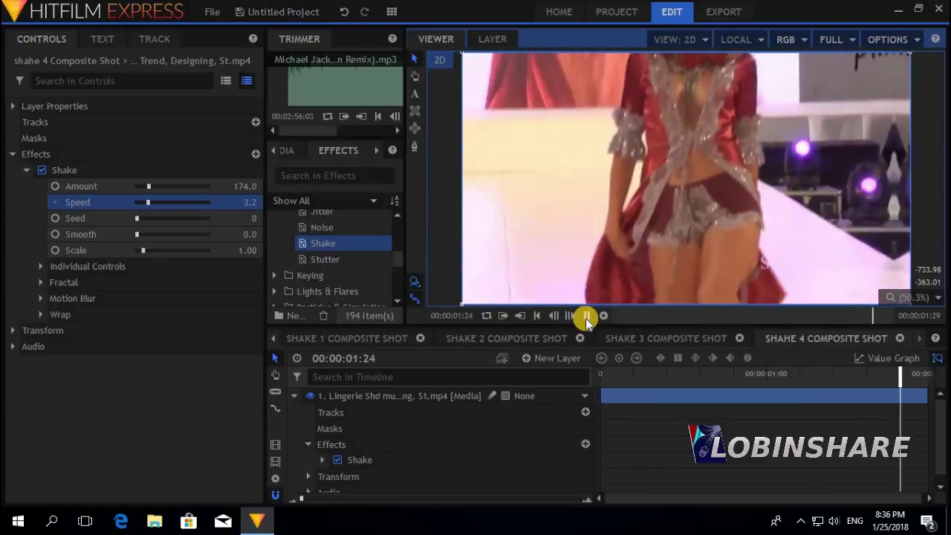
click(586, 316)
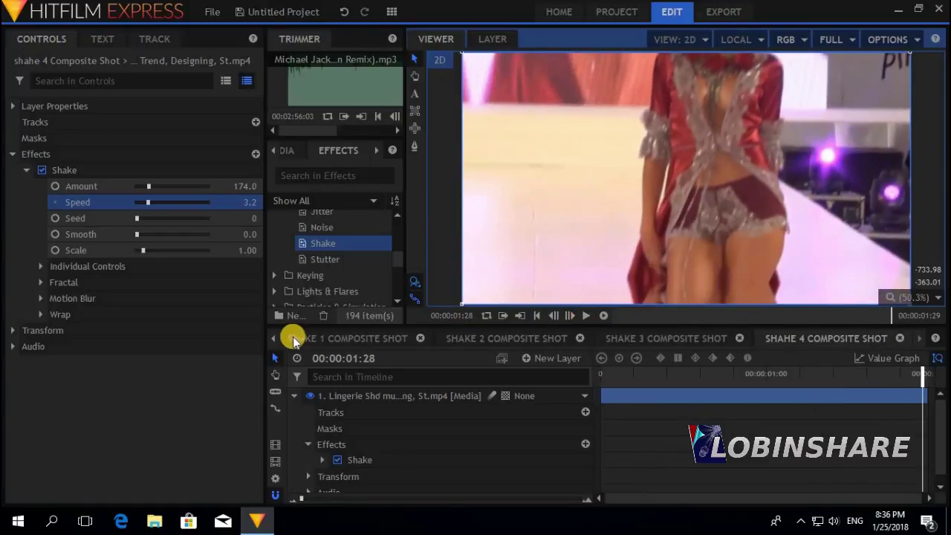
- Return to the Editor sequence, play on from 00;00;20;01, and slice the Video 1 clip at 00;00;22;06 and 00;00;24;03
click(274, 340)
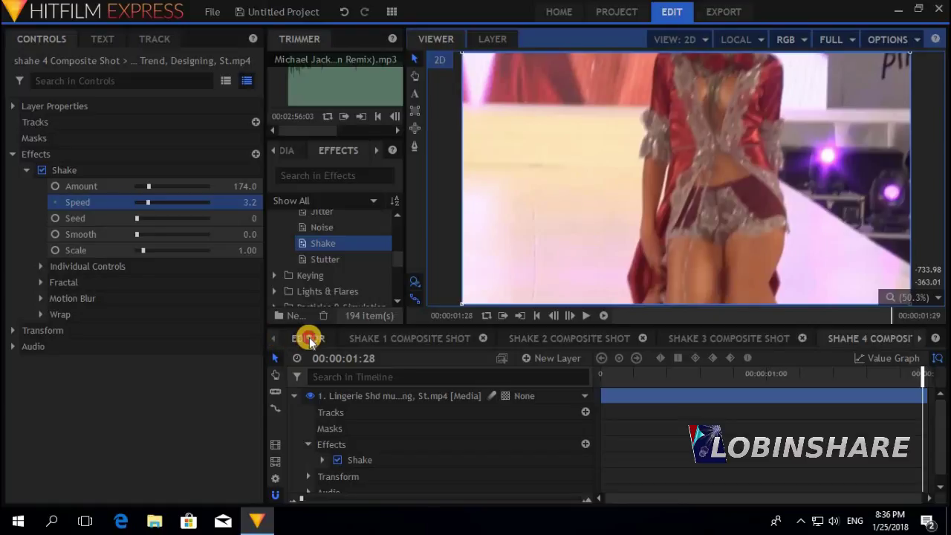
click(309, 340)
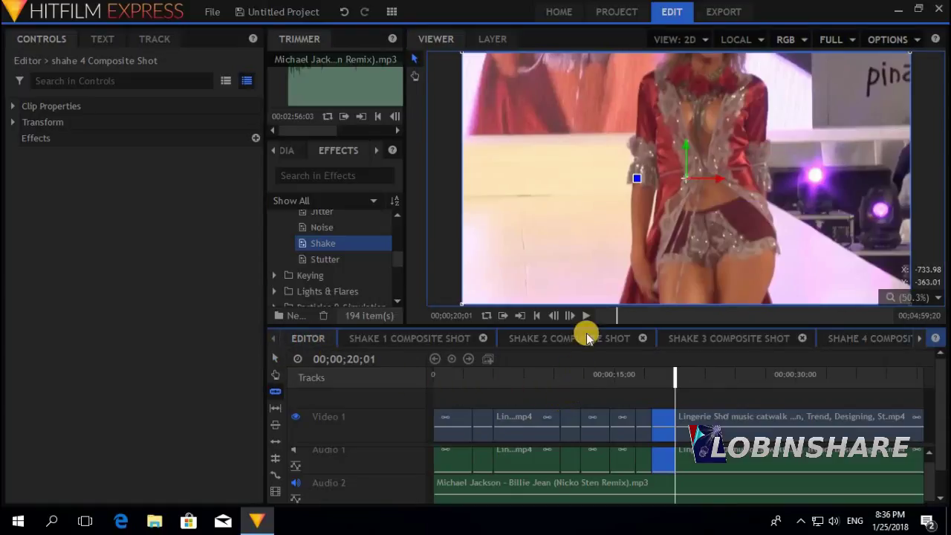
click(586, 316)
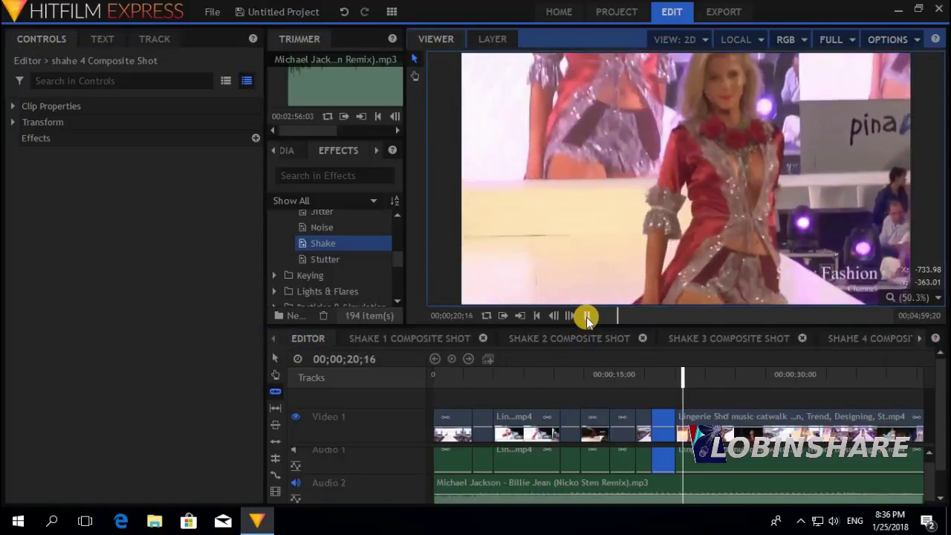
click(587, 316)
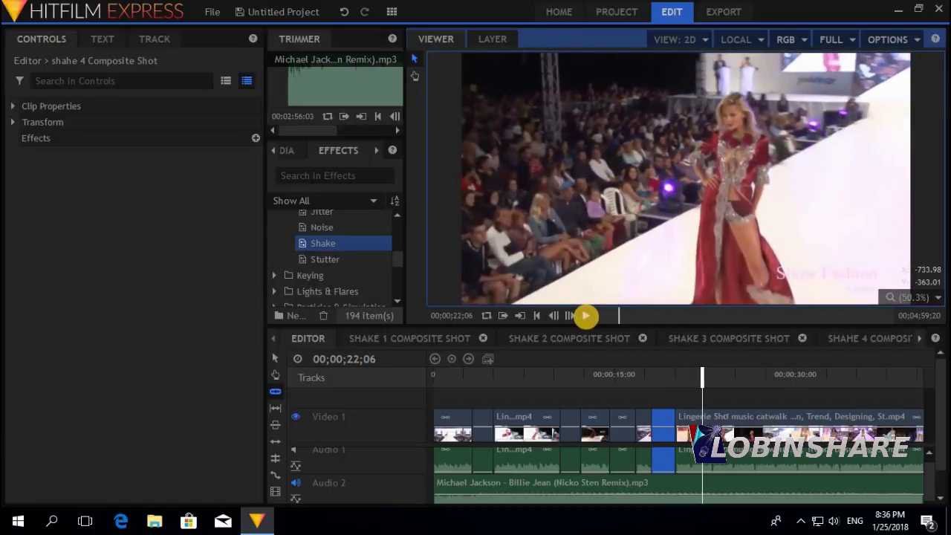
click(701, 417)
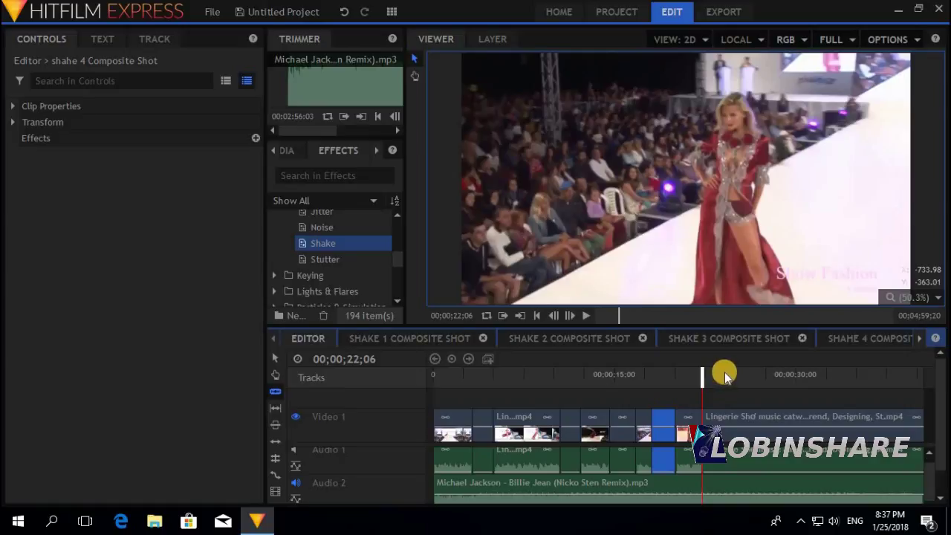
click(725, 374)
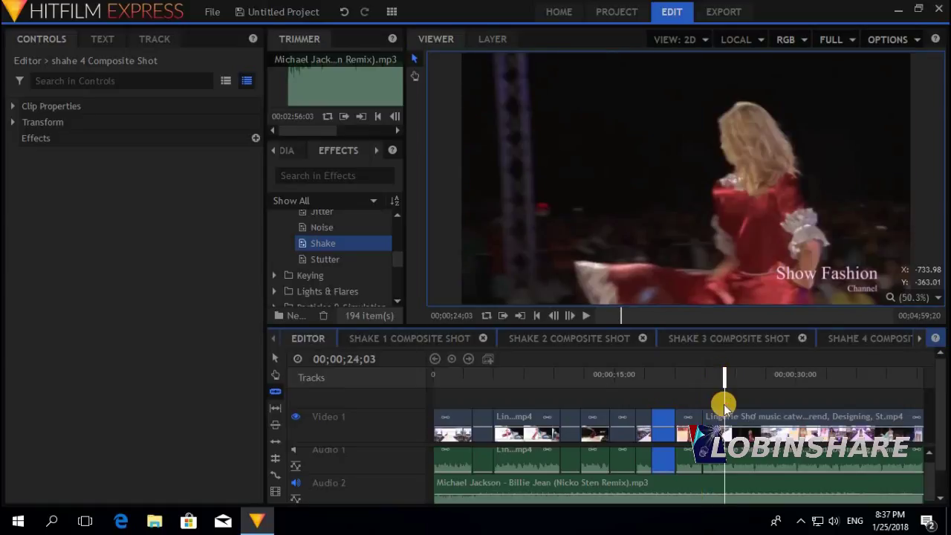
click(720, 418)
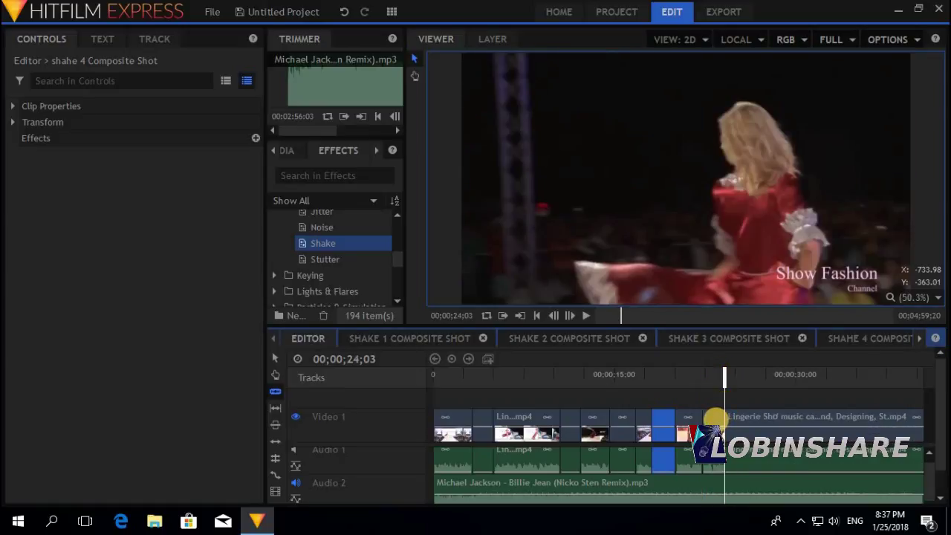
- Make a composite shot named "shake 5 Composite Shot" from the segment ending at 00;00;24;03 and apply the Shake effect to its video layer
click(715, 418)
right_click(714, 420)
click(738, 297)
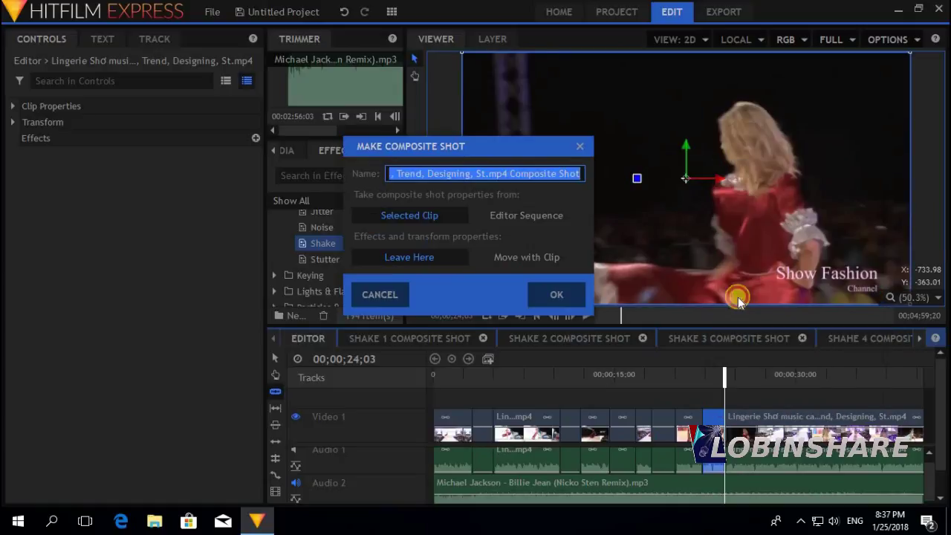
text(shake 5)
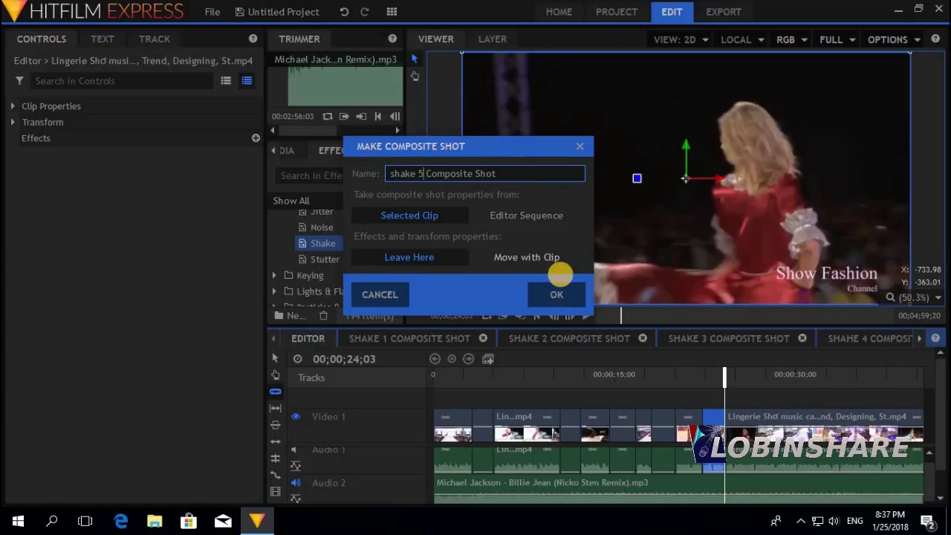
click(556, 293)
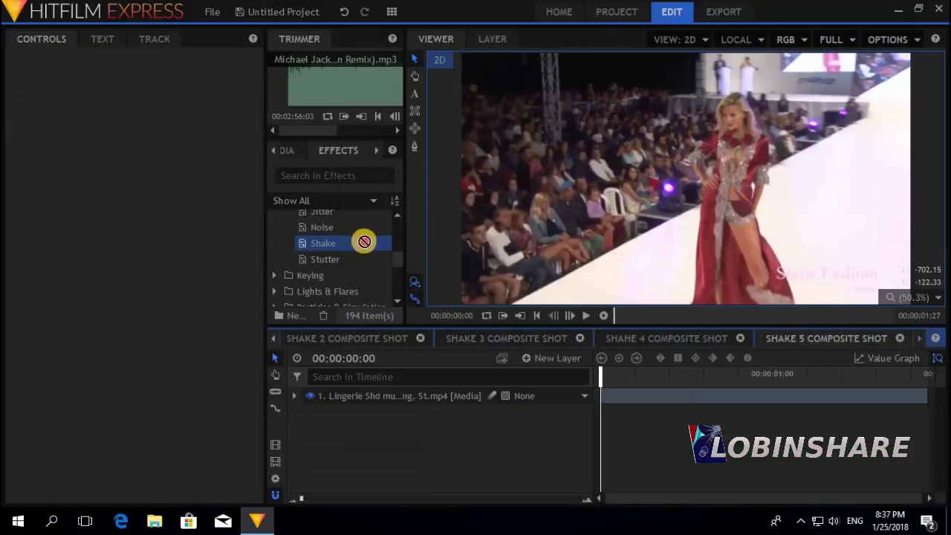
drag(365, 241, 357, 395)
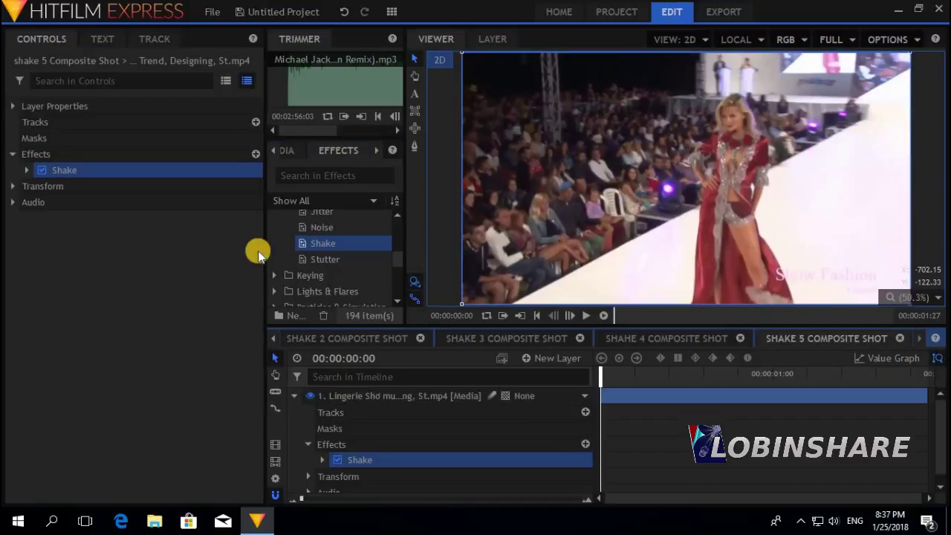
- Set the Shake effect in the shake 5 composite shot to Amount 266.2 and Speed 4.8, and preview it from near the start
click(26, 169)
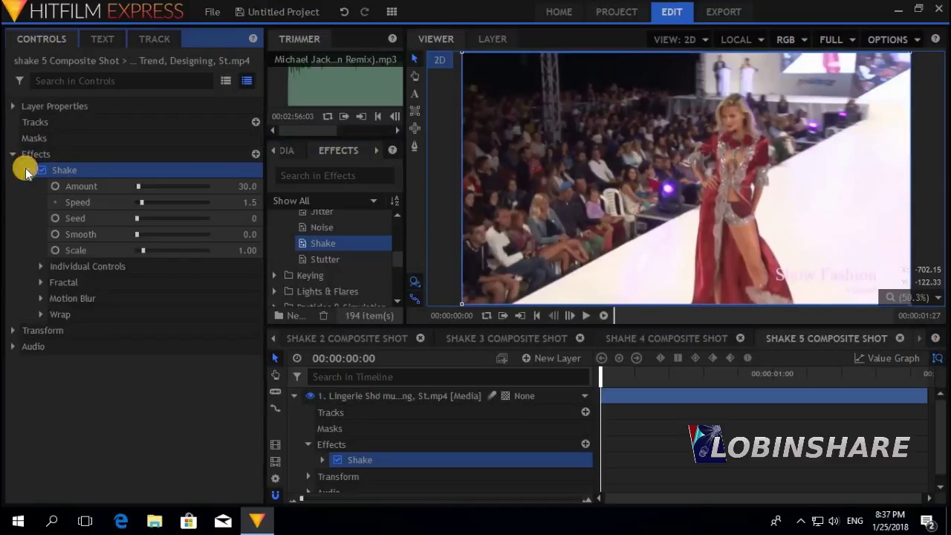
click(154, 186)
click(154, 202)
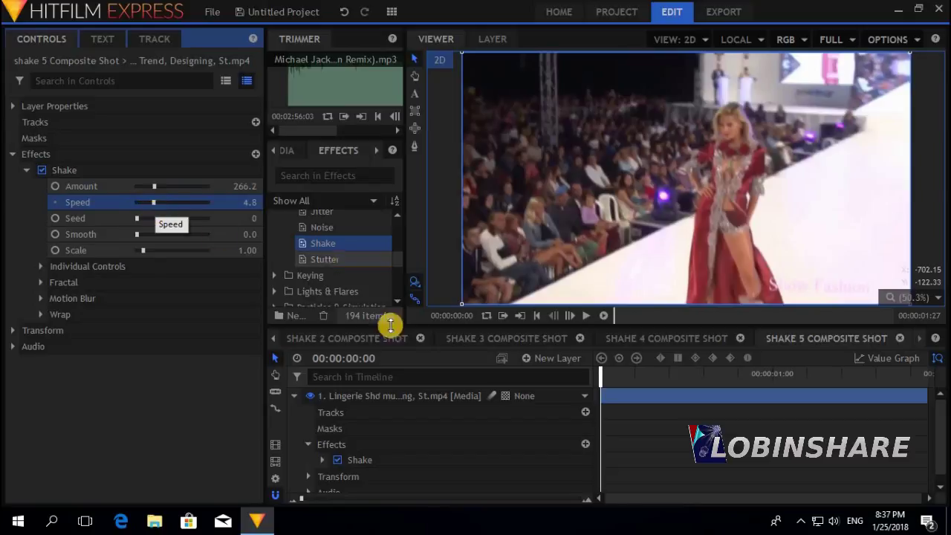
click(613, 374)
click(587, 316)
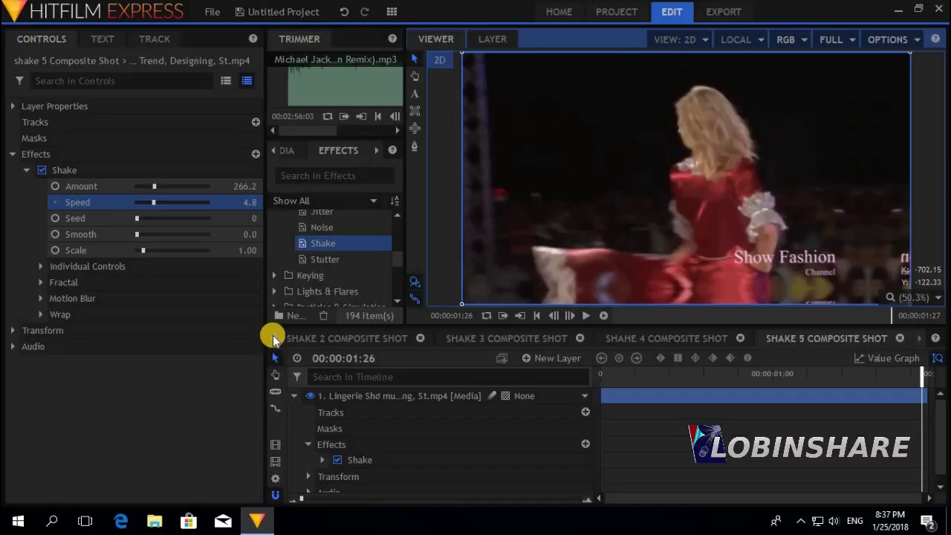
- Return to the Editor sequence, play past the shake 5 segment, and slice the Video 1 clip at 00;00;25;22 and 00;00;27;17
click(272, 338)
click(273, 338)
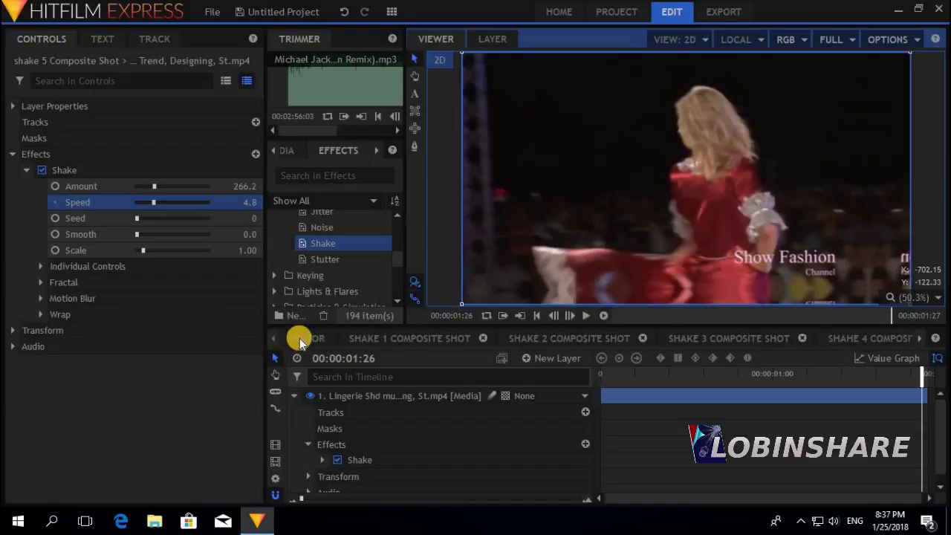
click(305, 339)
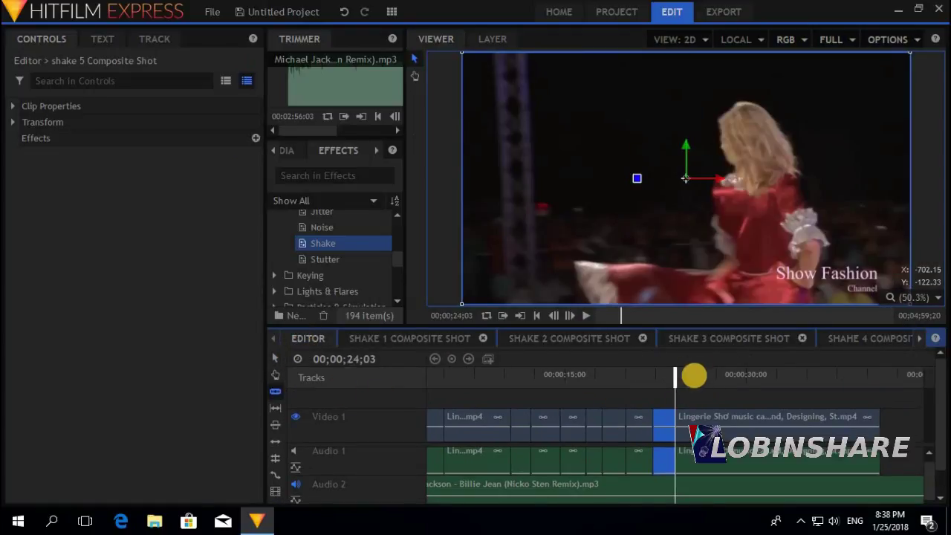
click(585, 317)
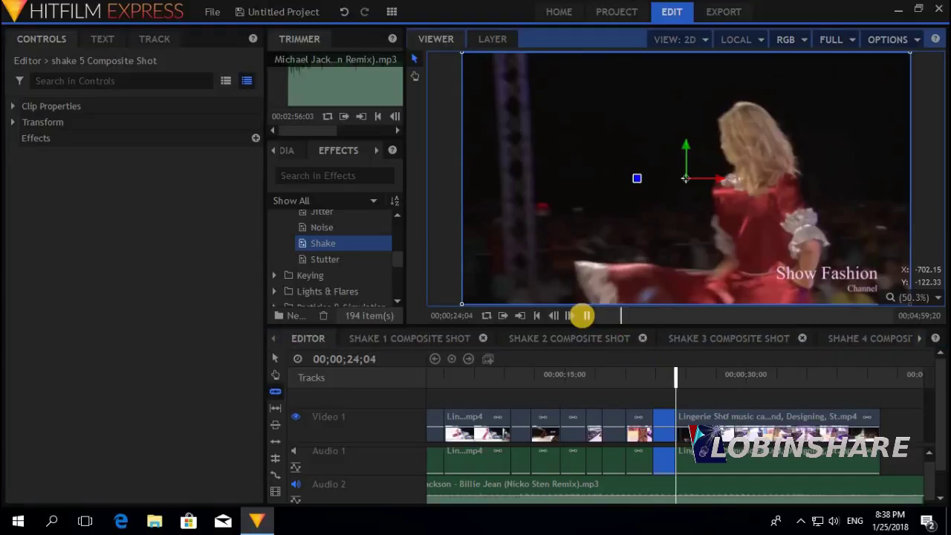
click(585, 317)
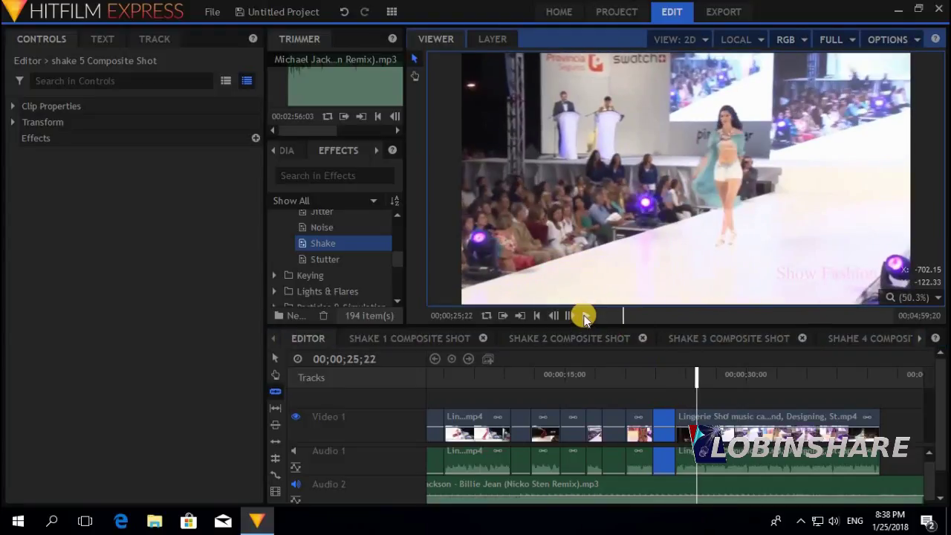
click(697, 409)
key(ctrl+shift+d)
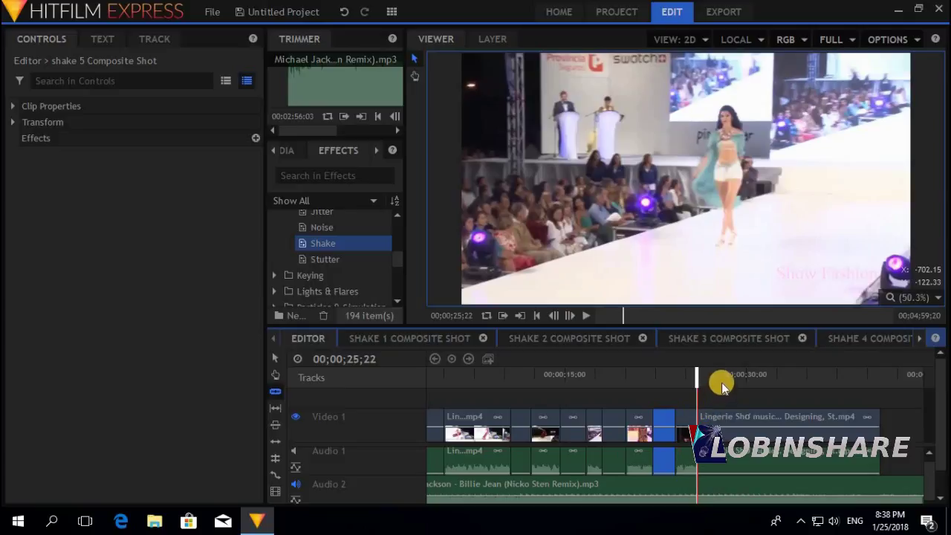
click(718, 376)
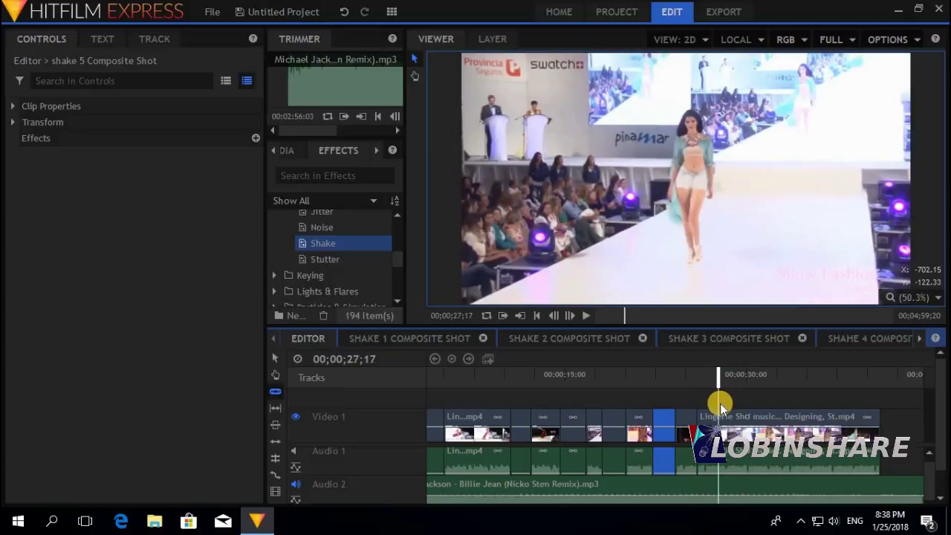
click(719, 409)
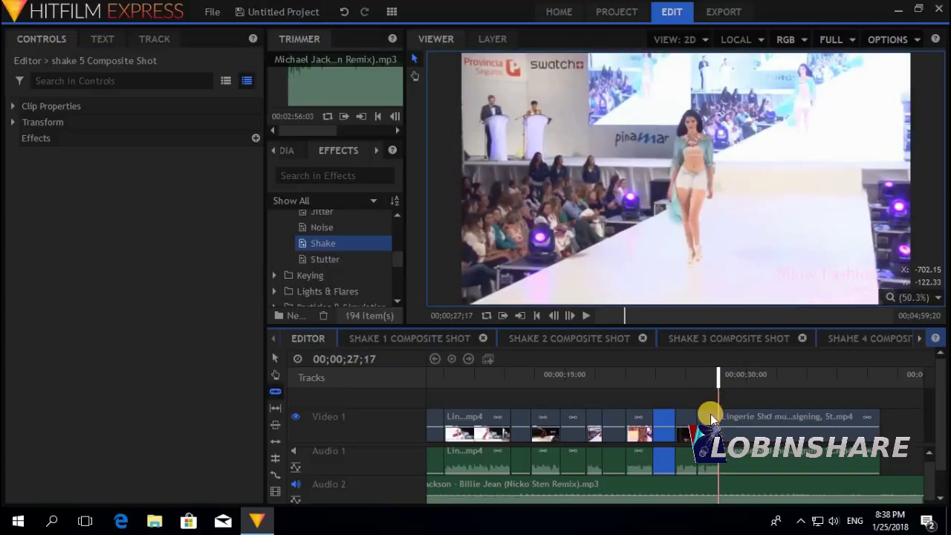
- Make a composite shot named "shake 6 Composite Shot" from the segment ending at 00;00;27;17 and apply the Shake effect to its video layer
right_click(711, 418)
click(755, 298)
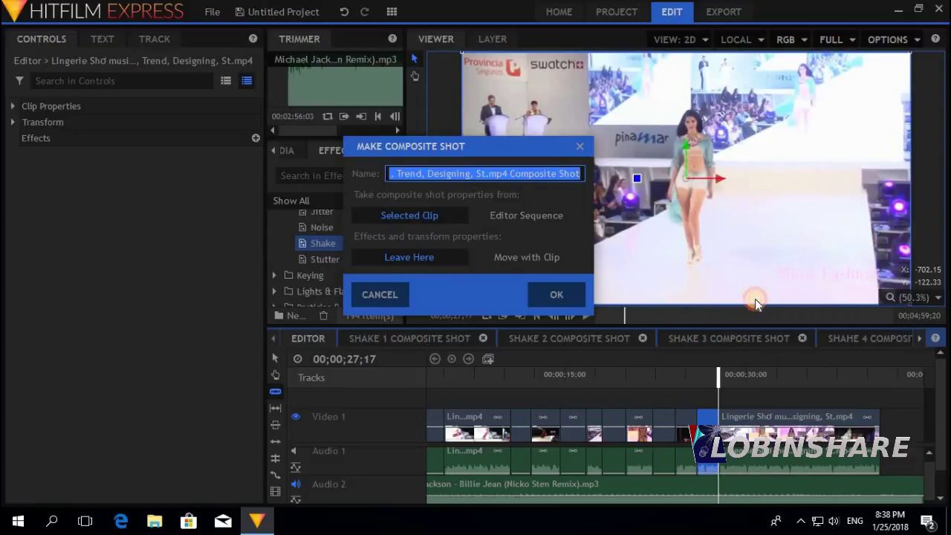
text(shake 6)
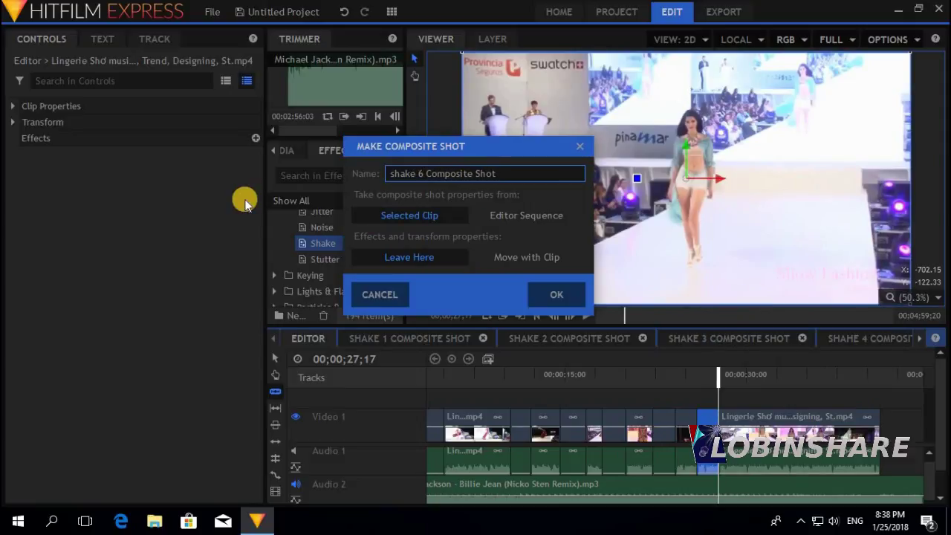
click(573, 292)
drag(333, 252, 368, 397)
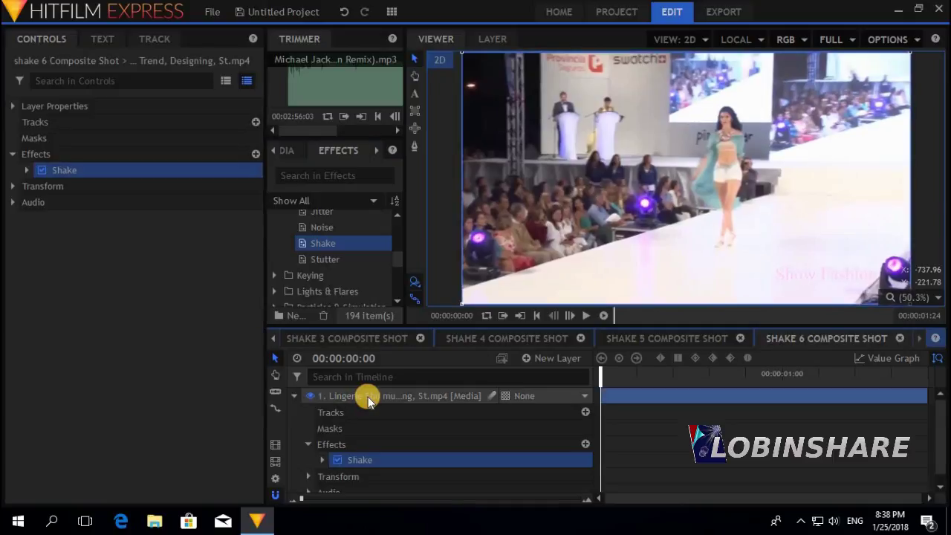
- Set the Shake effect in the shake 6 composite shot to Amount 174.0 and Speed 3.4, and preview the shot
click(27, 170)
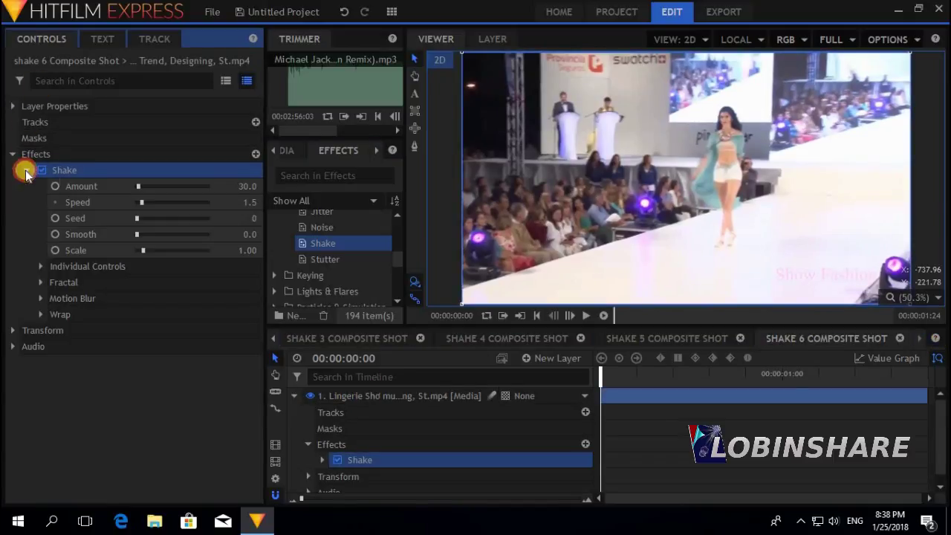
click(149, 185)
click(149, 198)
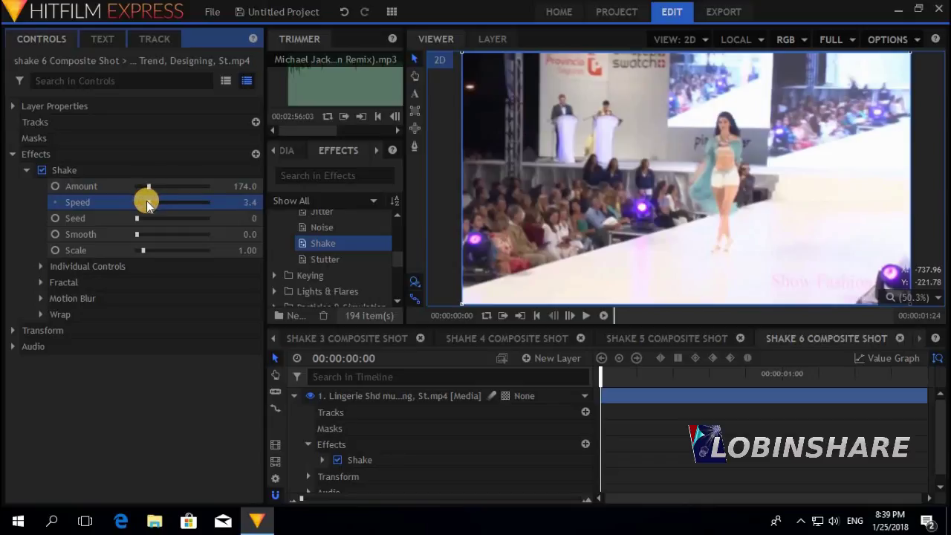
click(588, 315)
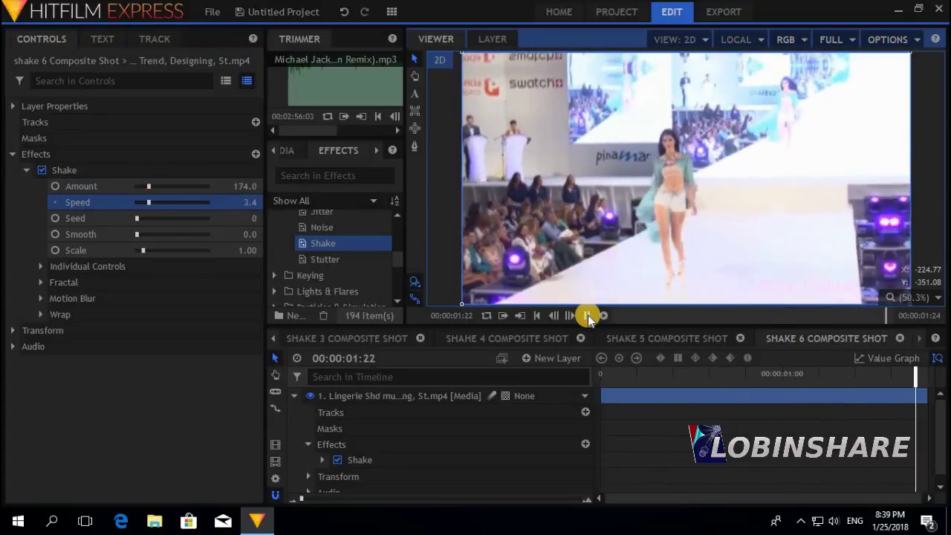
- Return to the Editor sequence, play past the shake 6 segment, and slice the Video 1 clip at 00;00;29;17 and 00;00;31;22
click(272, 338)
click(272, 339)
click(299, 338)
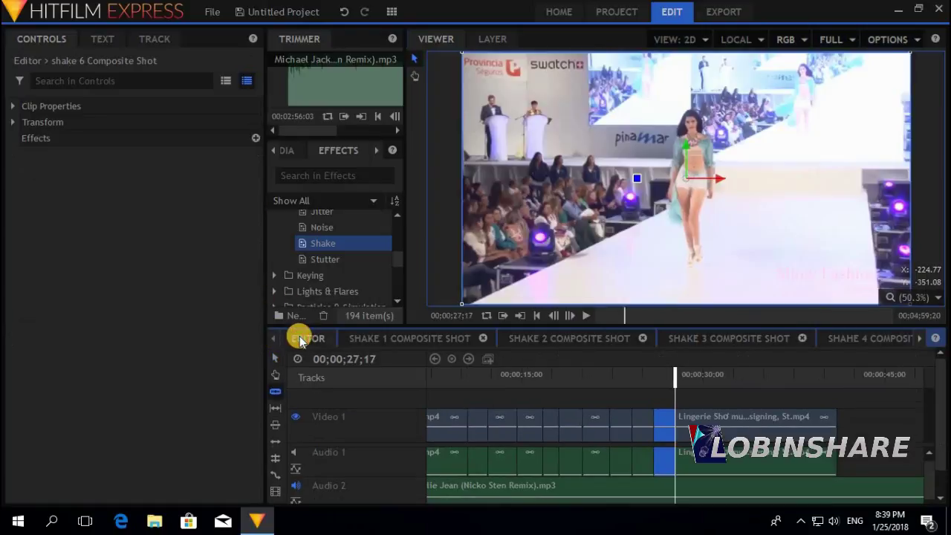
click(587, 315)
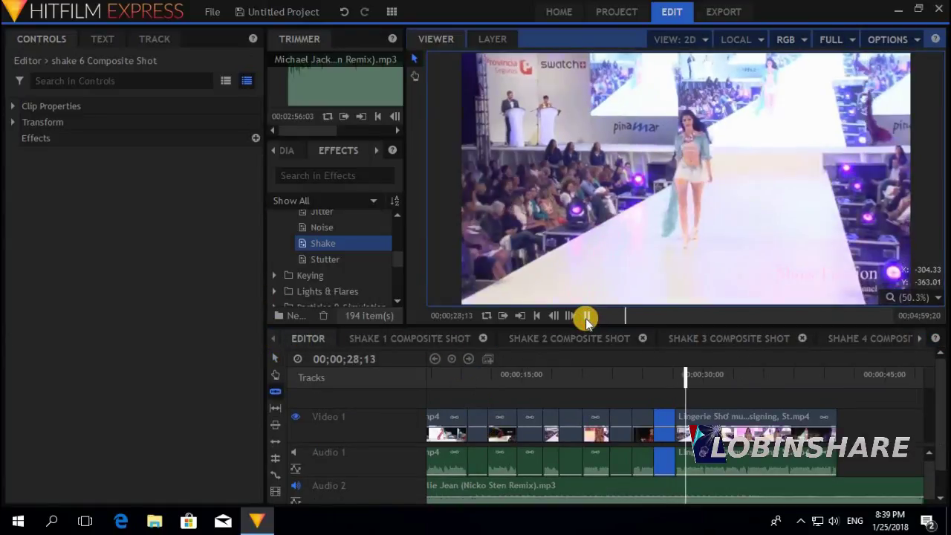
click(586, 316)
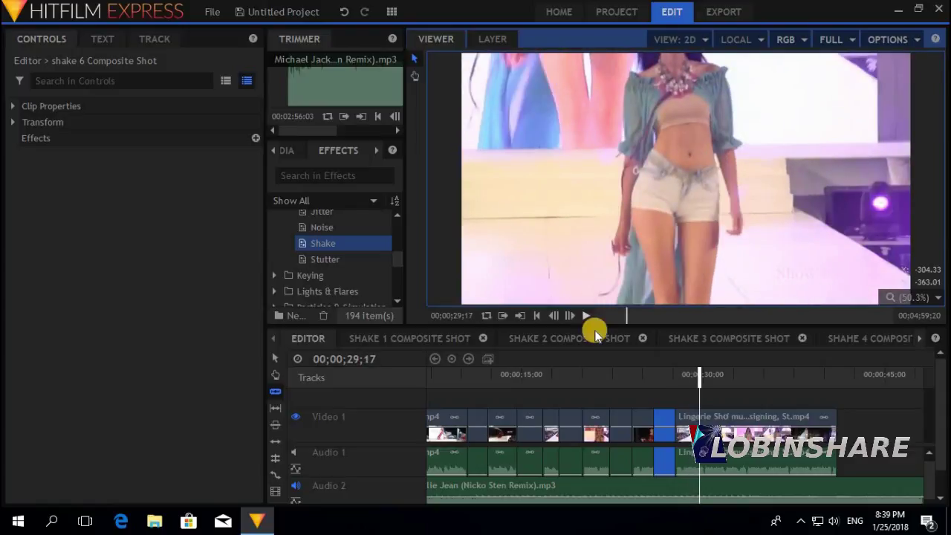
click(698, 416)
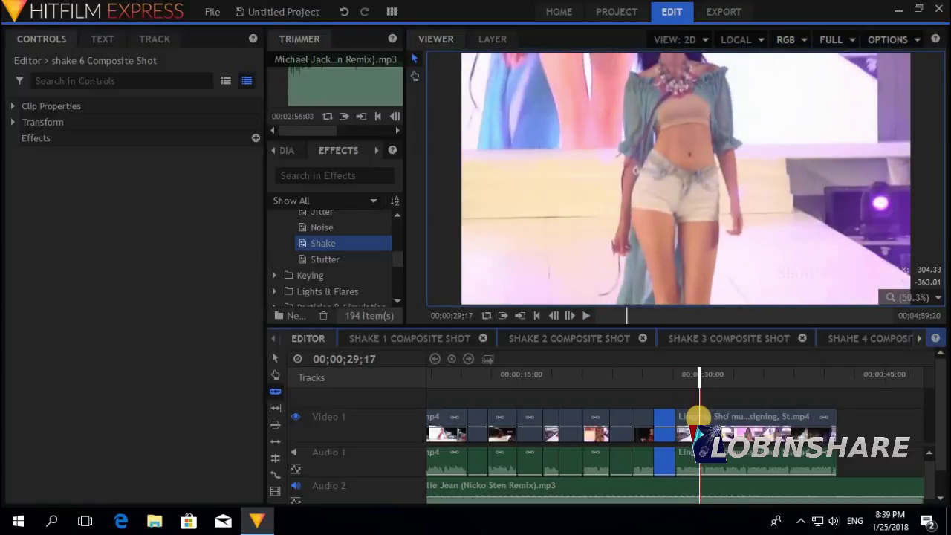
click(727, 377)
click(725, 417)
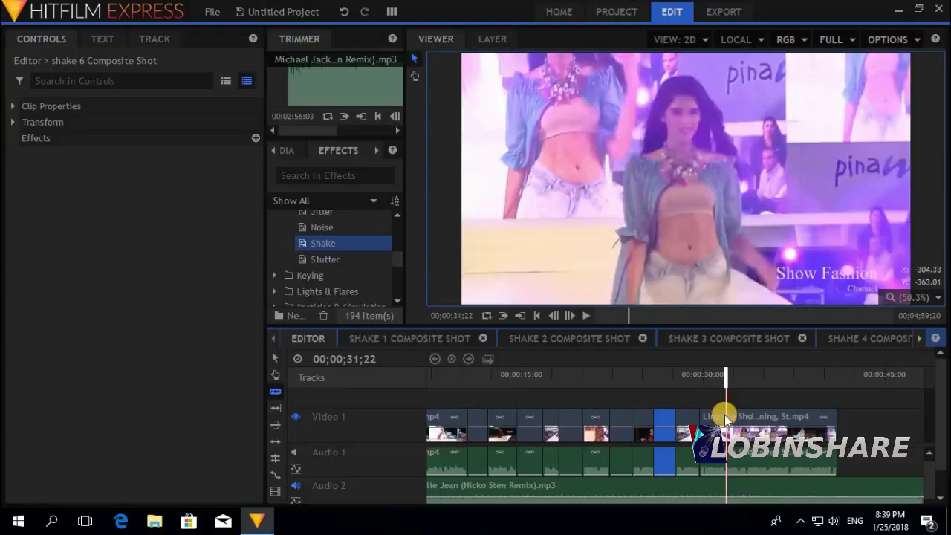
- Make a composite shot named "shake 7 Composite Shot" from the Video 1 segment ending at 00;00;31;22
right_click(723, 415)
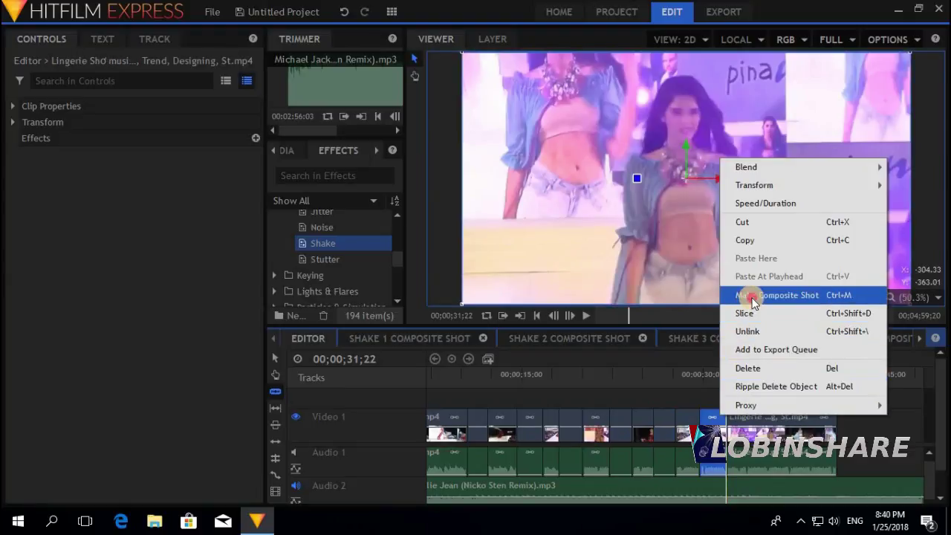
click(752, 296)
text(shake 7 Composite Shot)
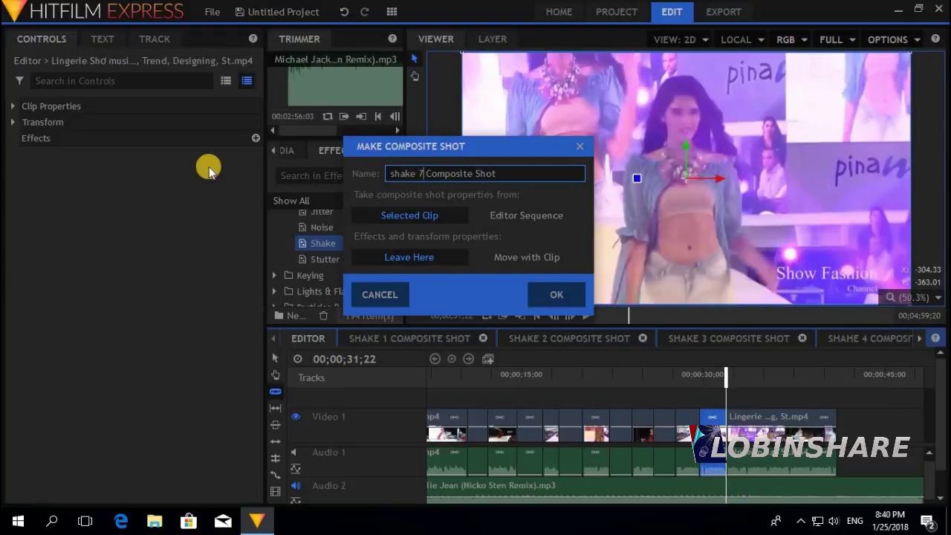
click(559, 294)
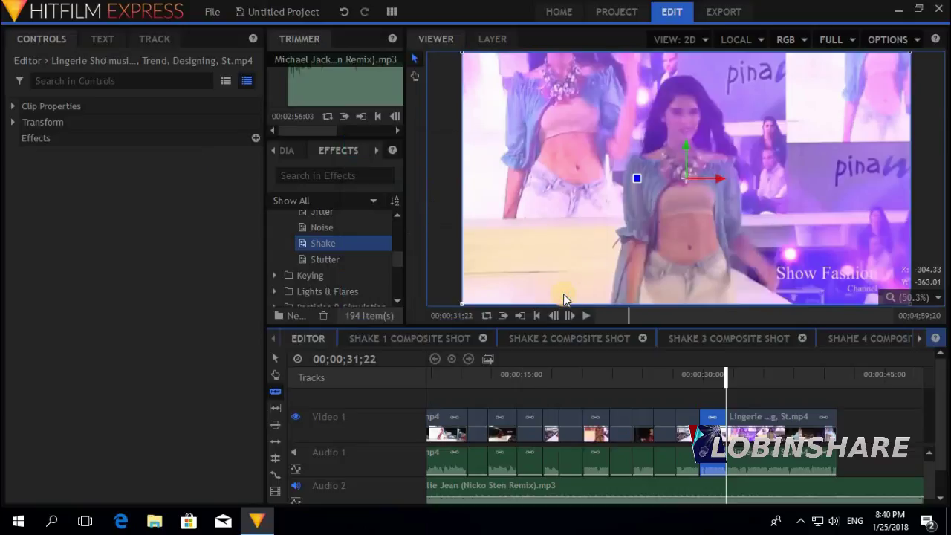
- Apply the Shake effect to the video layer in the shake 7 composite shot, with Amount 163.8 and Speed 2.4
drag(315, 243, 348, 394)
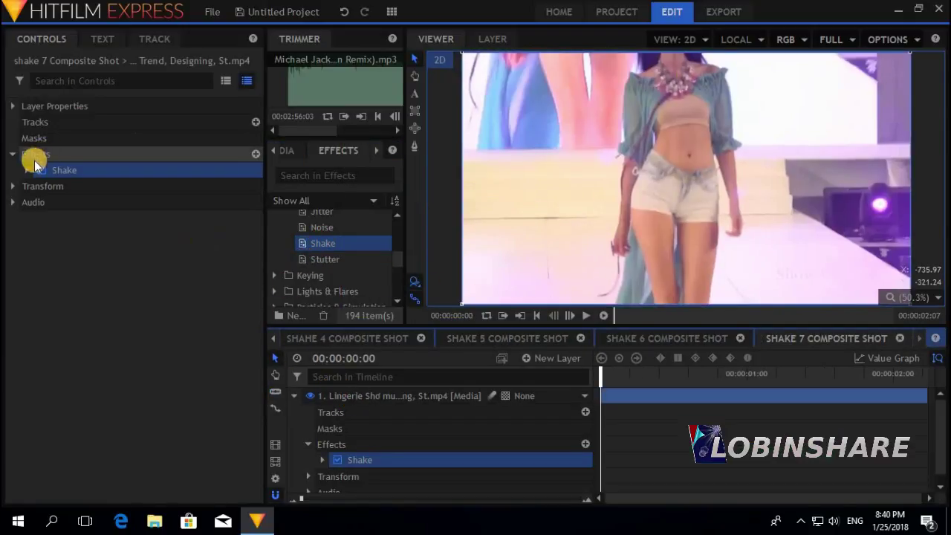
click(30, 170)
drag(144, 186, 146, 207)
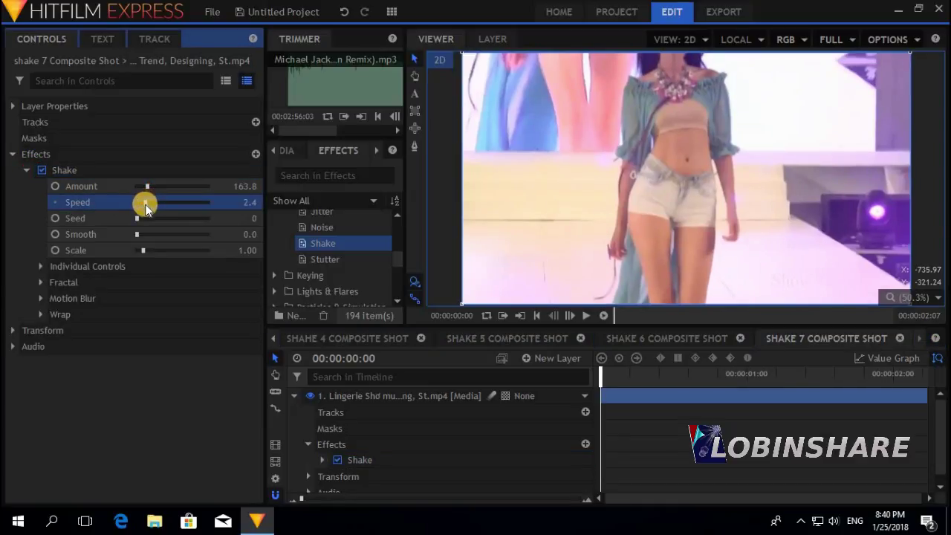
- Return to the Editor sequence, play past the shake 7 segment, and slice the Video 1 clip at 00;00;35;06
click(273, 338)
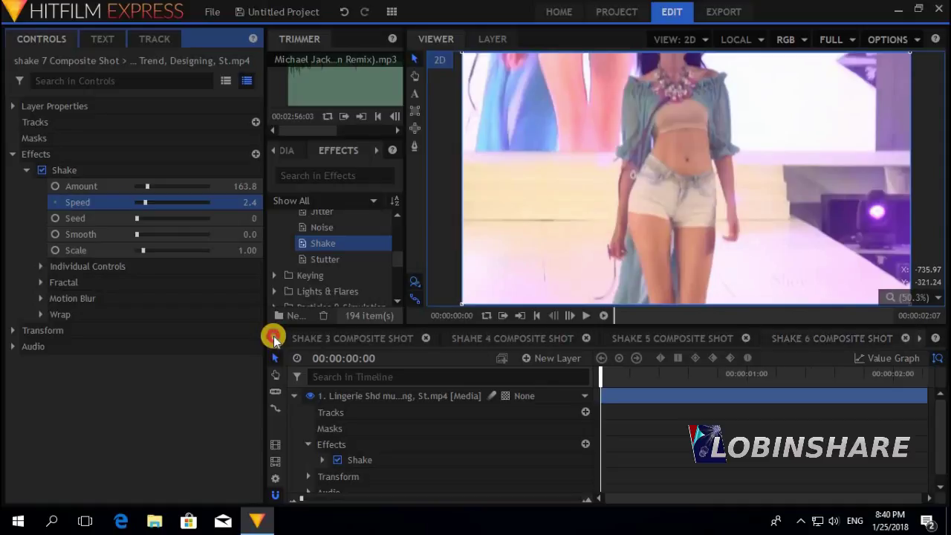
click(273, 338)
click(274, 338)
click(307, 338)
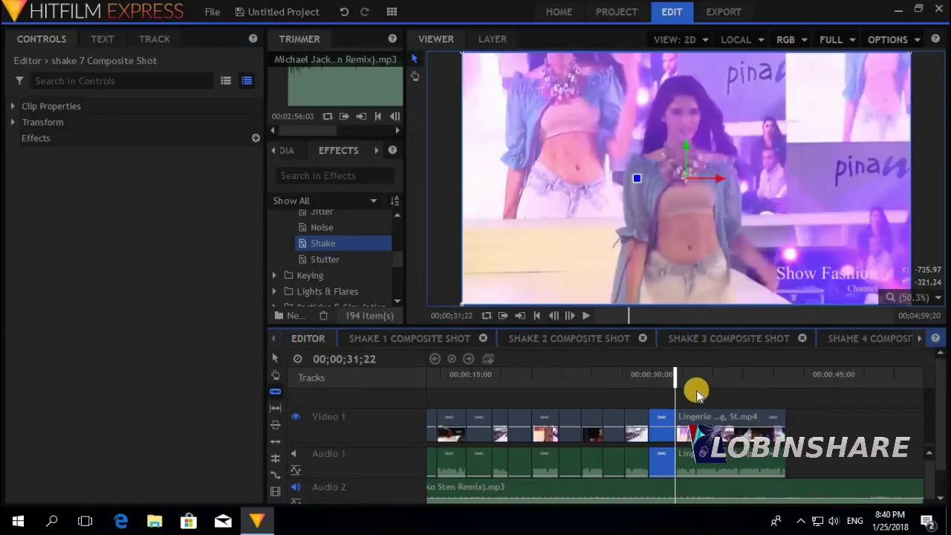
click(586, 315)
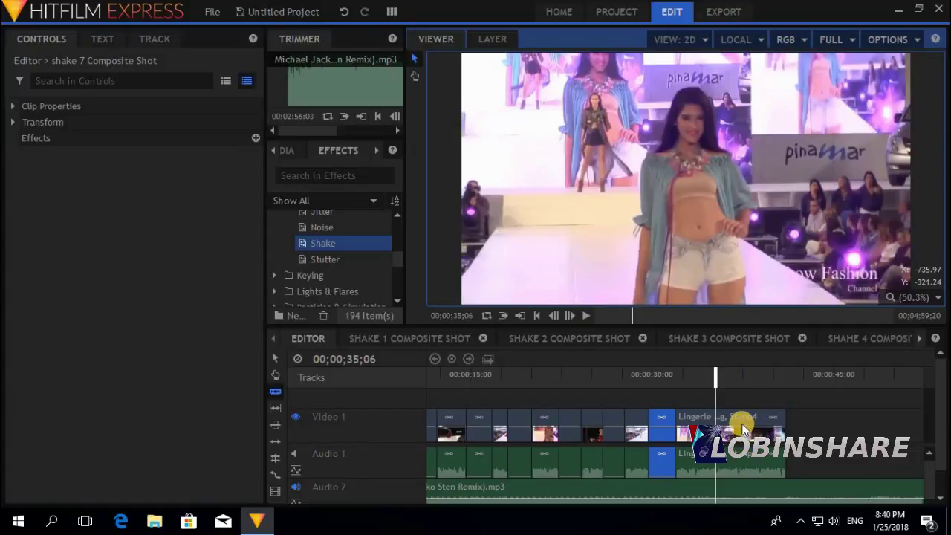
click(717, 419)
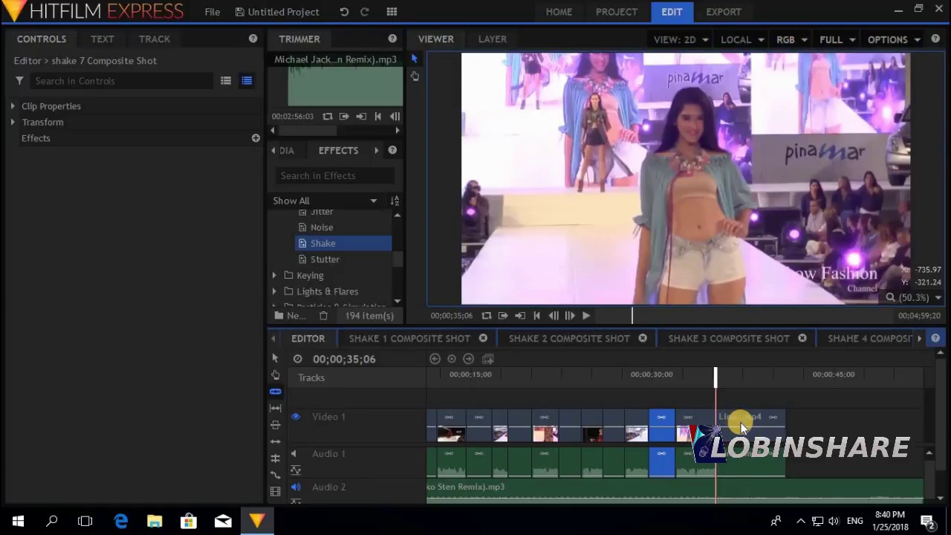
- Delete the Video 1 remainder after 00;00;35;06, and cut the Audio 2 music at the same point and delete its remainder
right_click(738, 422)
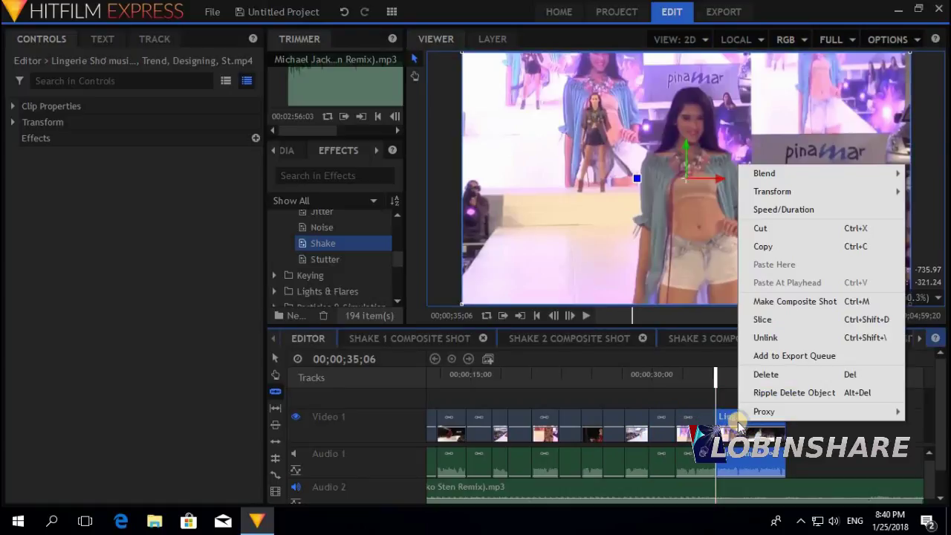
click(760, 375)
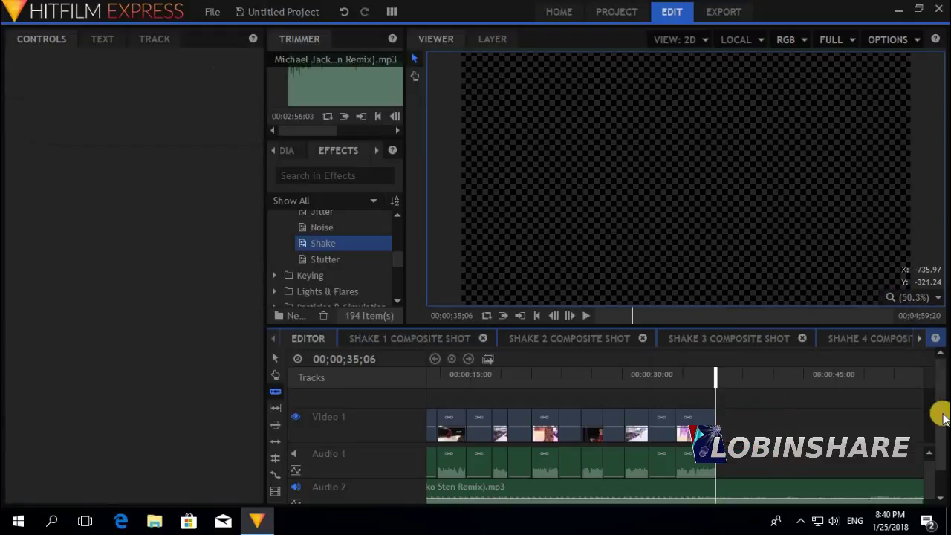
click(941, 416)
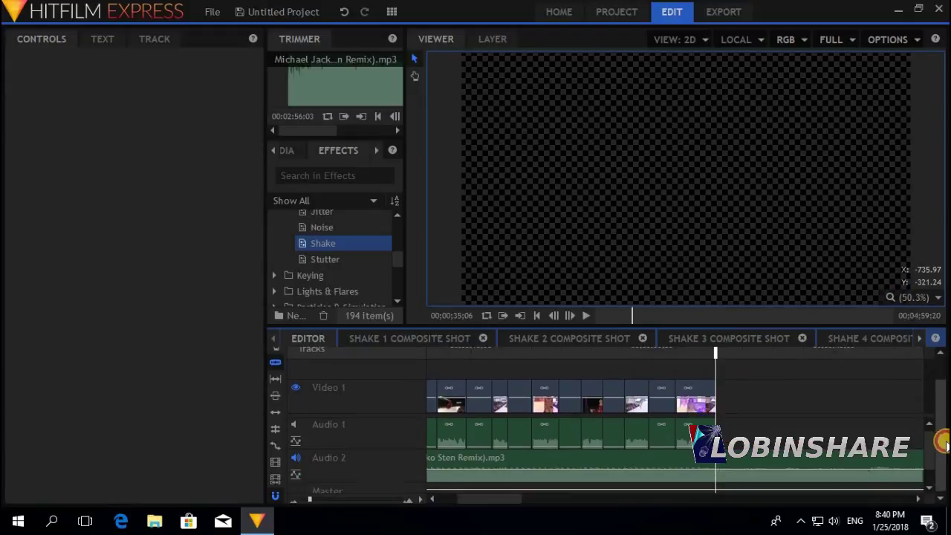
right_click(736, 462)
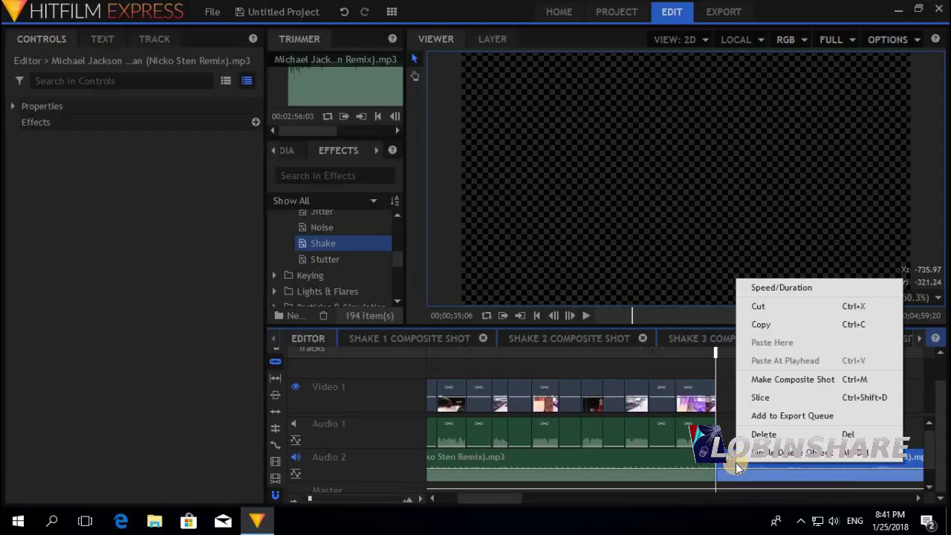
click(763, 435)
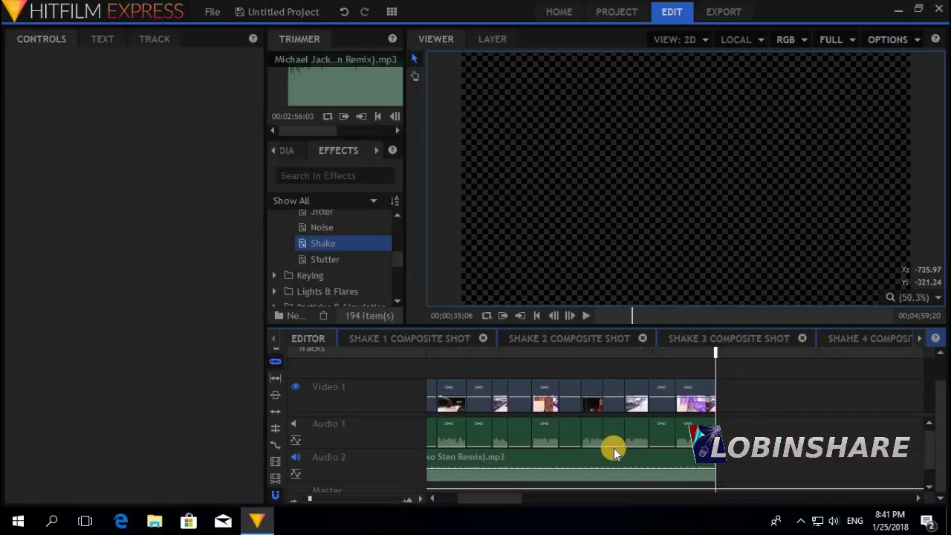
scroll(614, 448, up, 2)
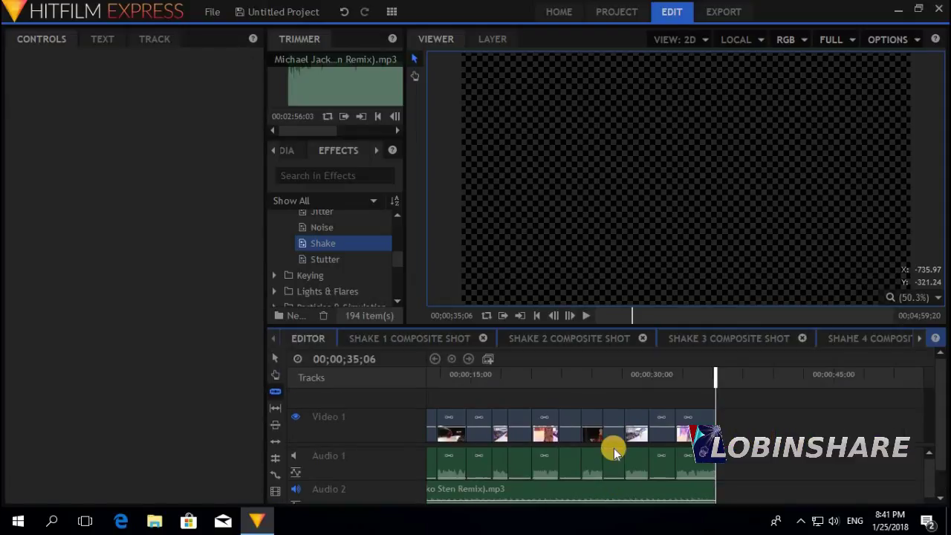
- Create a fade-out at the end of the Audio 2 music by adding volume points and lowering the last one
click(275, 358)
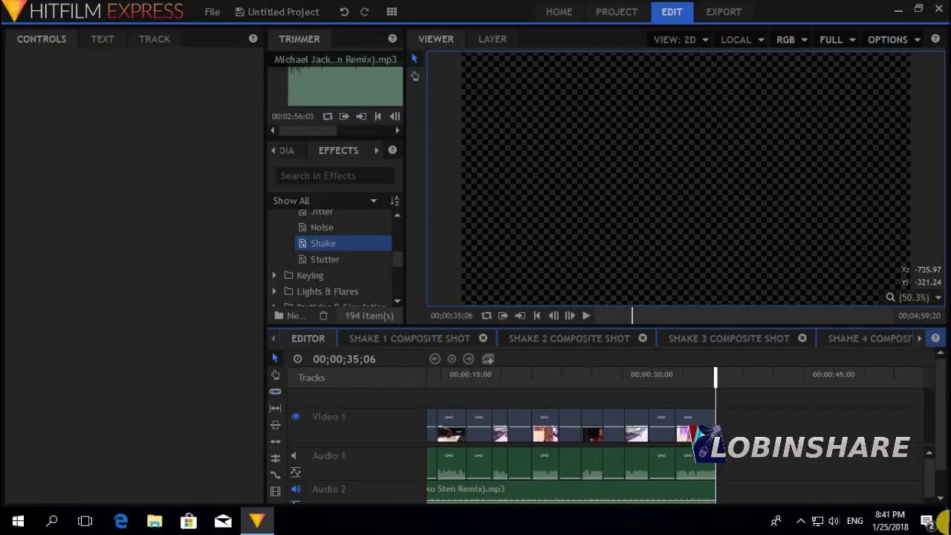
scroll(928, 473, down, 1)
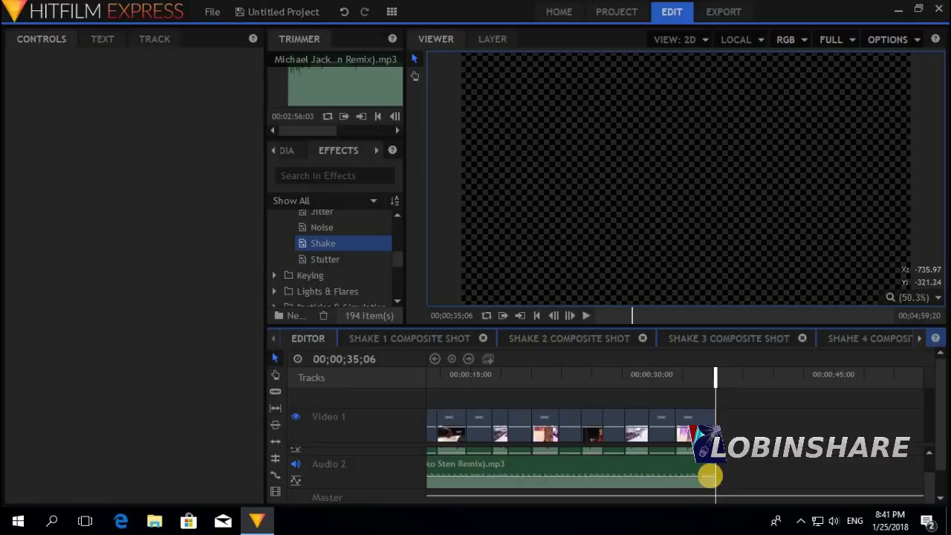
click(710, 475)
drag(711, 477, 715, 487)
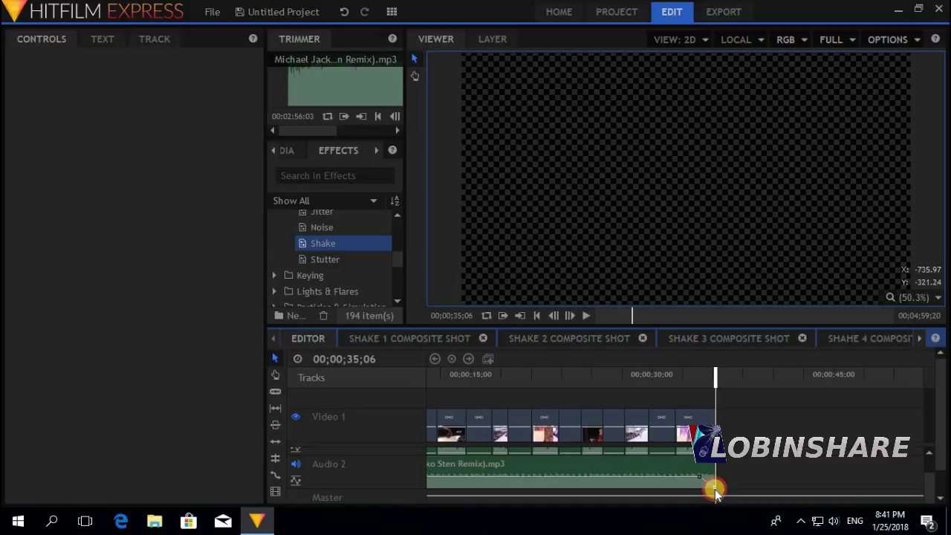
click(699, 477)
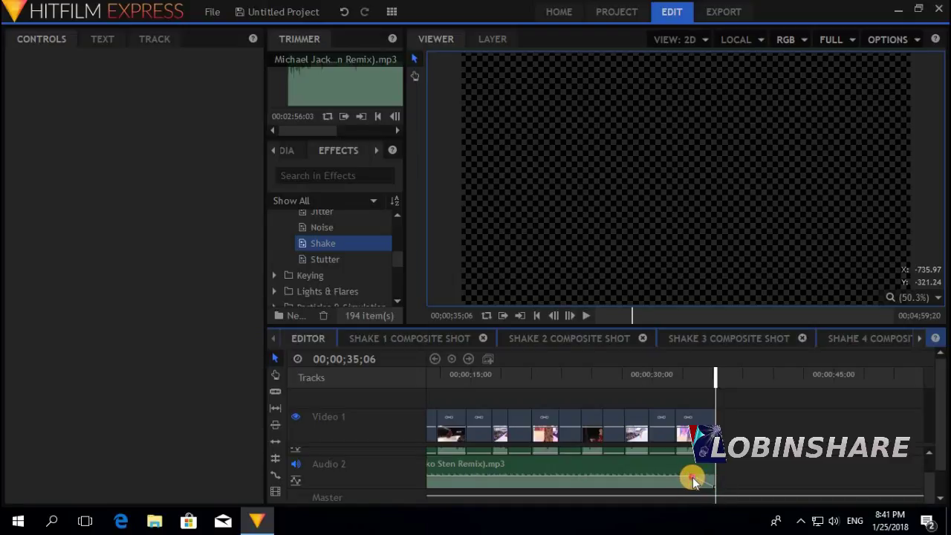
drag(692, 479, 691, 475)
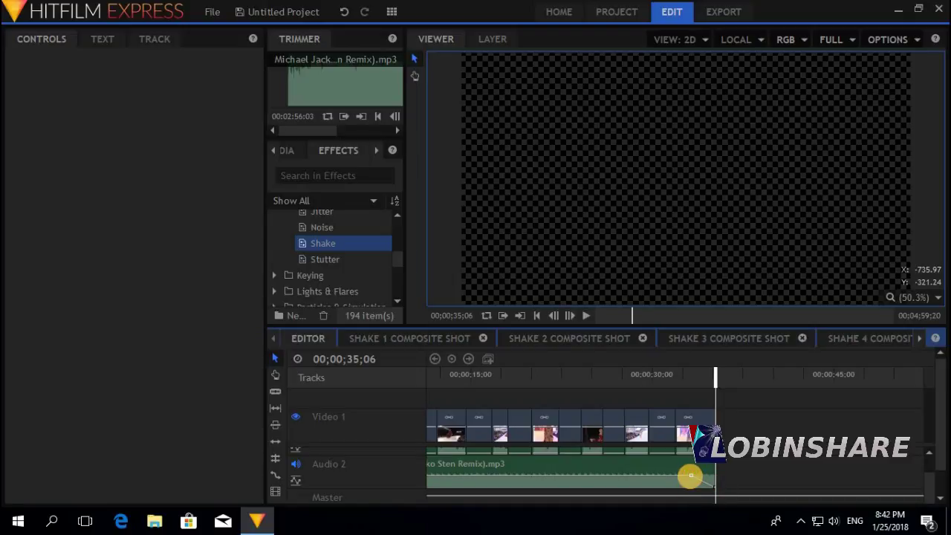
- Preview the ending from about 00;00;32;00 and move the fade-out's starting volume point closer to the end of the music
click(676, 374)
click(585, 316)
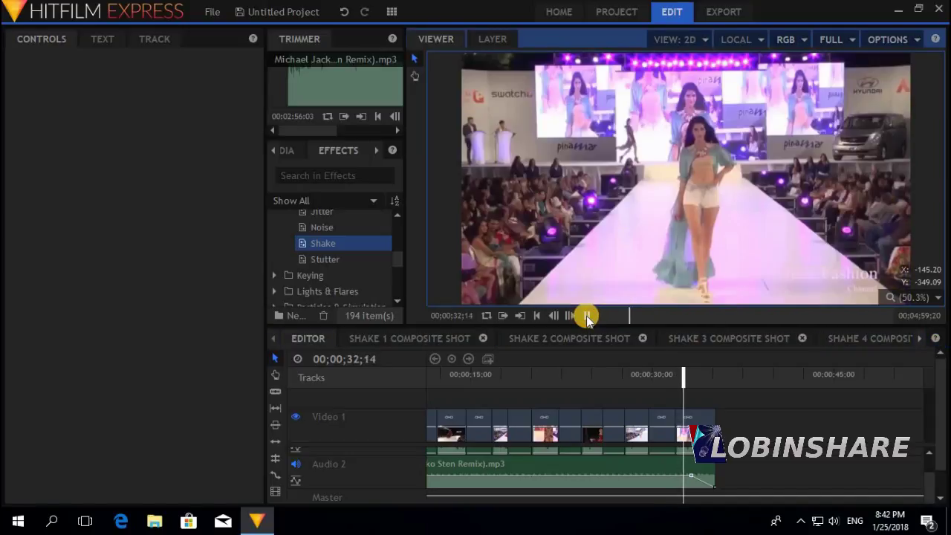
click(588, 317)
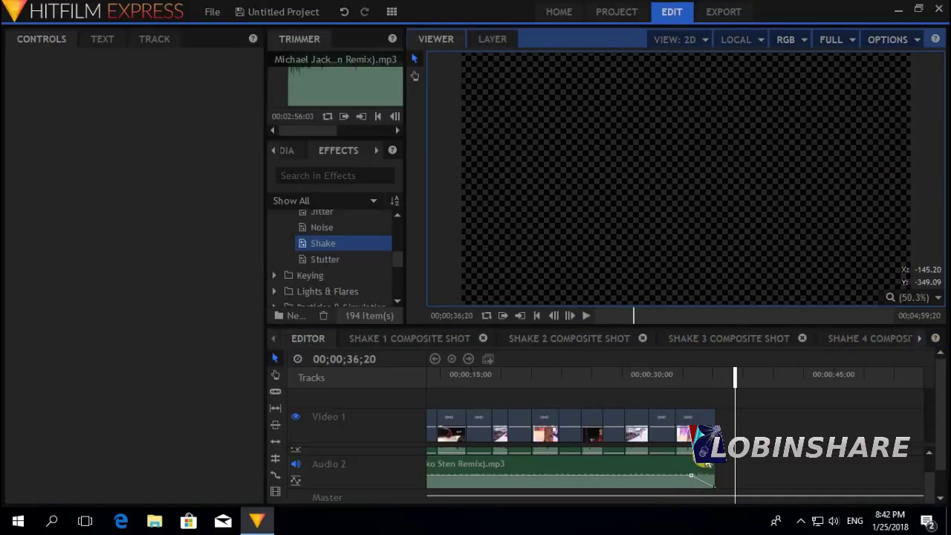
drag(691, 475, 705, 476)
- Create a short fade-in at the start of the Audio 2 music by lowering a volume point at its beginning
drag(941, 393, 941, 446)
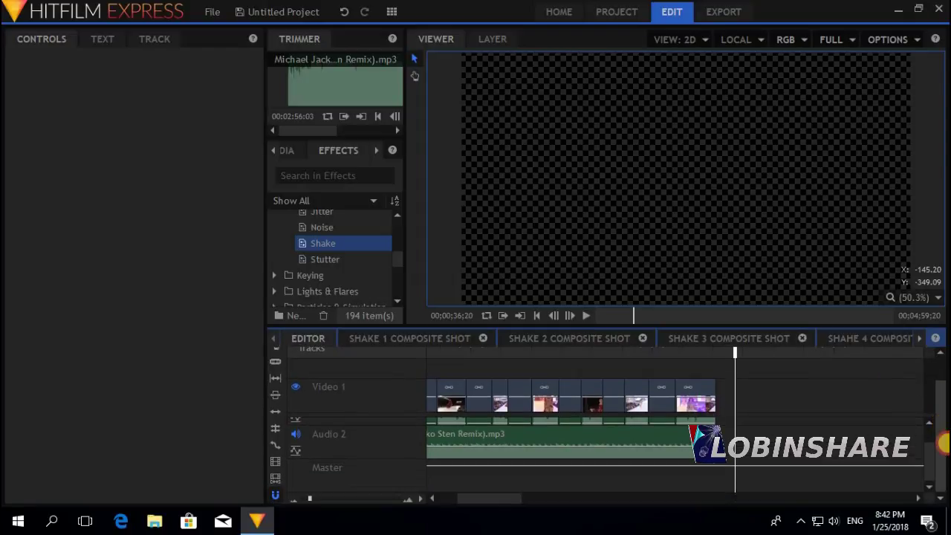
drag(503, 495, 452, 498)
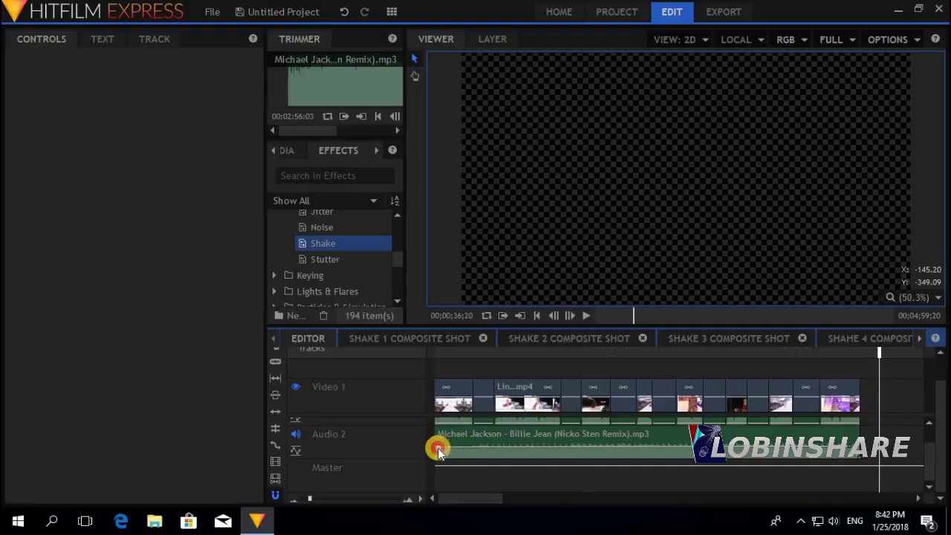
drag(437, 448, 435, 458)
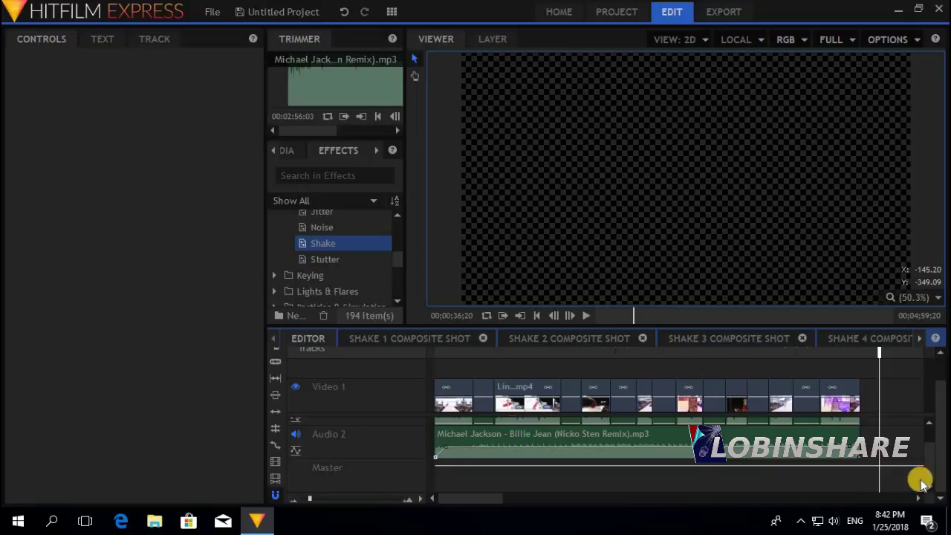
- Add the Editor timeline to the export queue and switch to the Export screen
drag(937, 469, 937, 401)
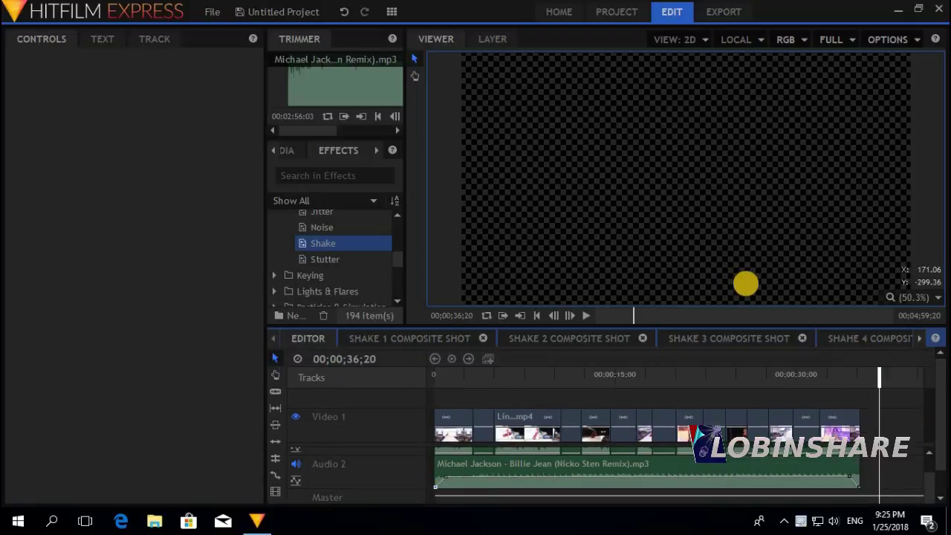
scroll(686, 372, down, 1)
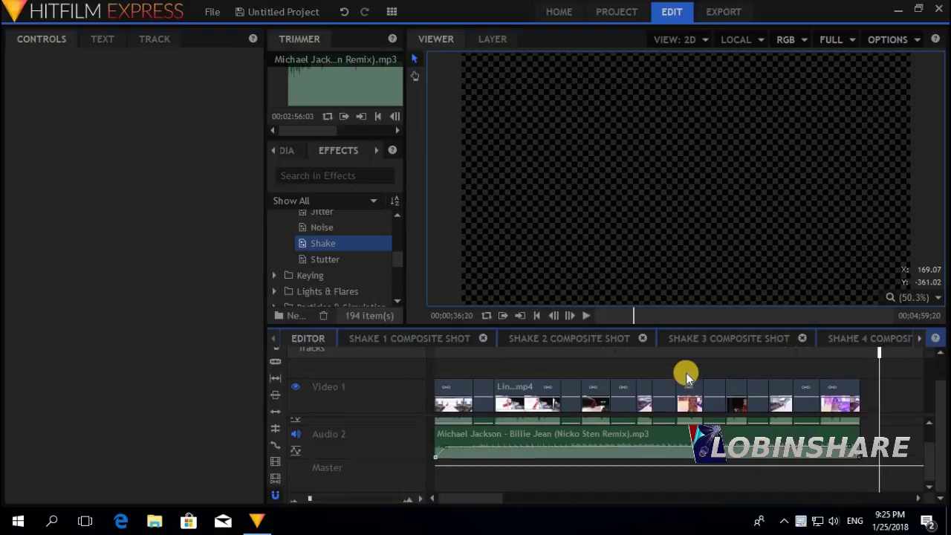
click(277, 462)
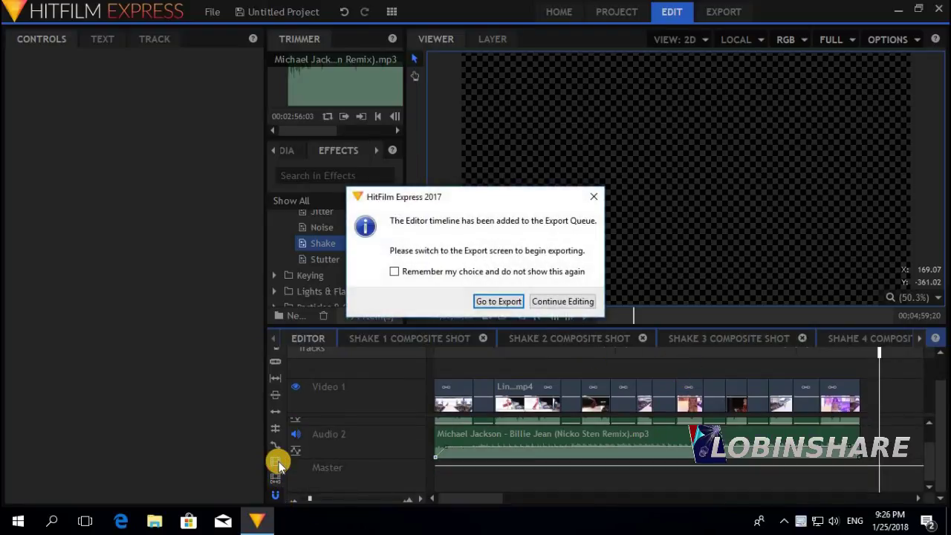
click(485, 303)
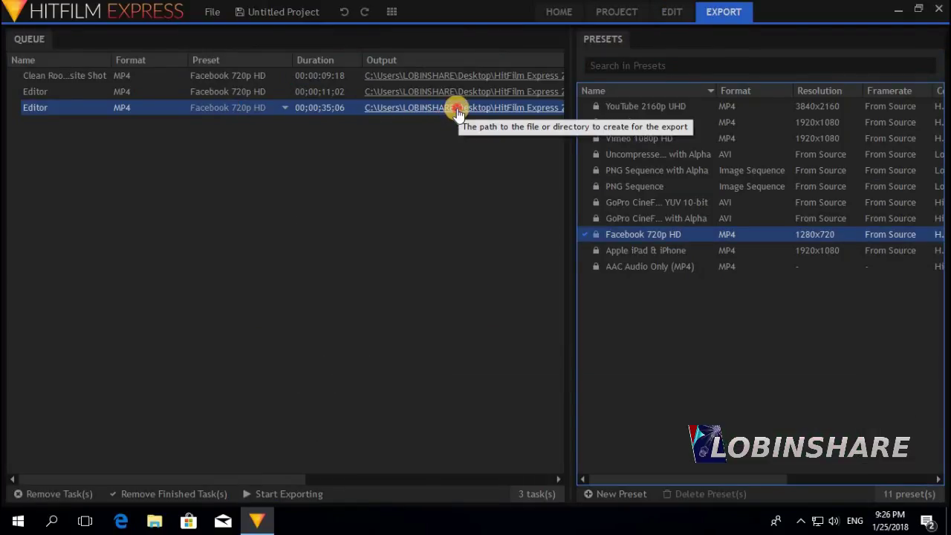
- Save the queued Editor task's output as Tutorial 11 in MP4 format in HitFilm Express 2017 Exports, and run the export
click(458, 112)
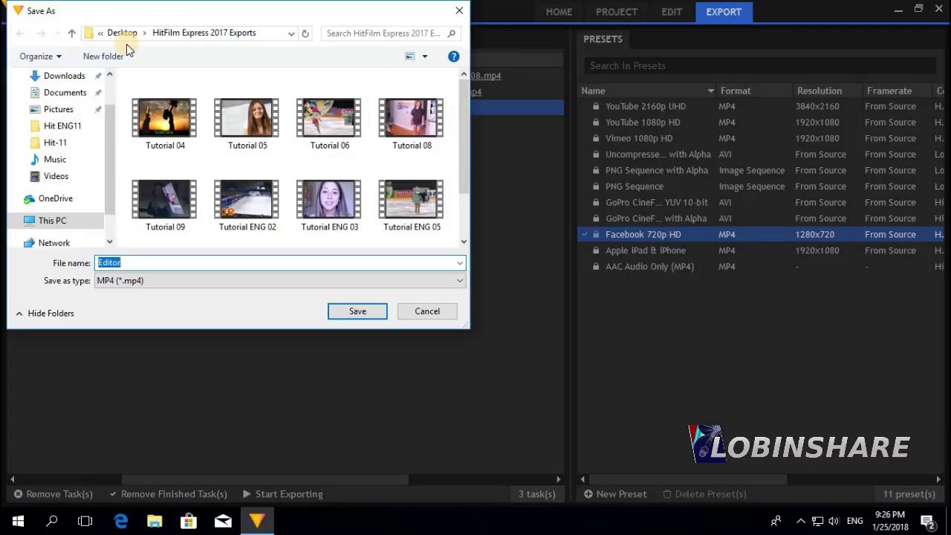
text(Tutorial )
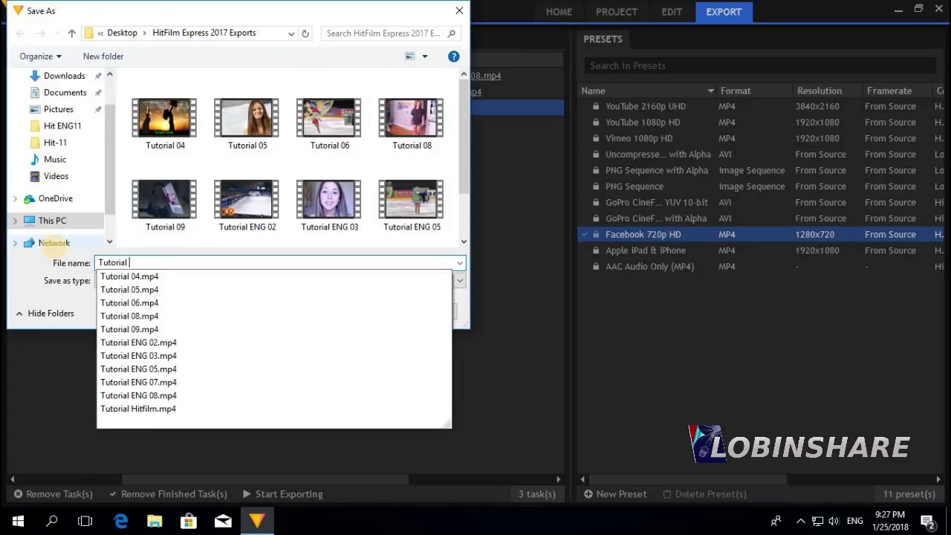
text(11)
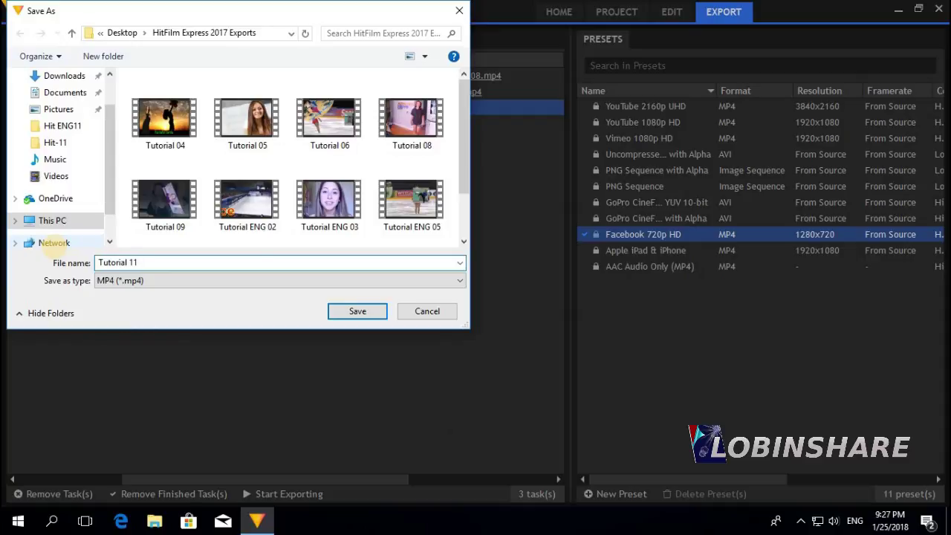
click(357, 311)
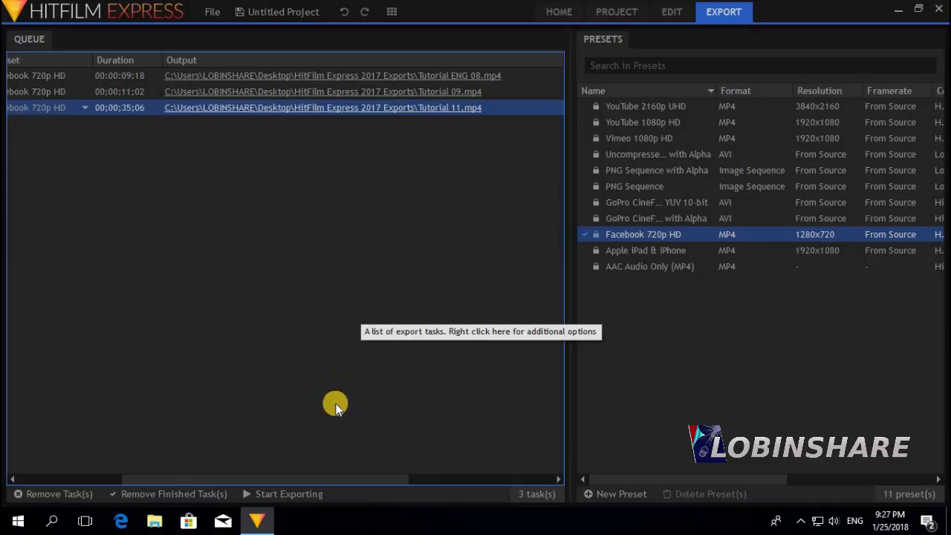
click(286, 494)
drag(289, 481, 435, 444)
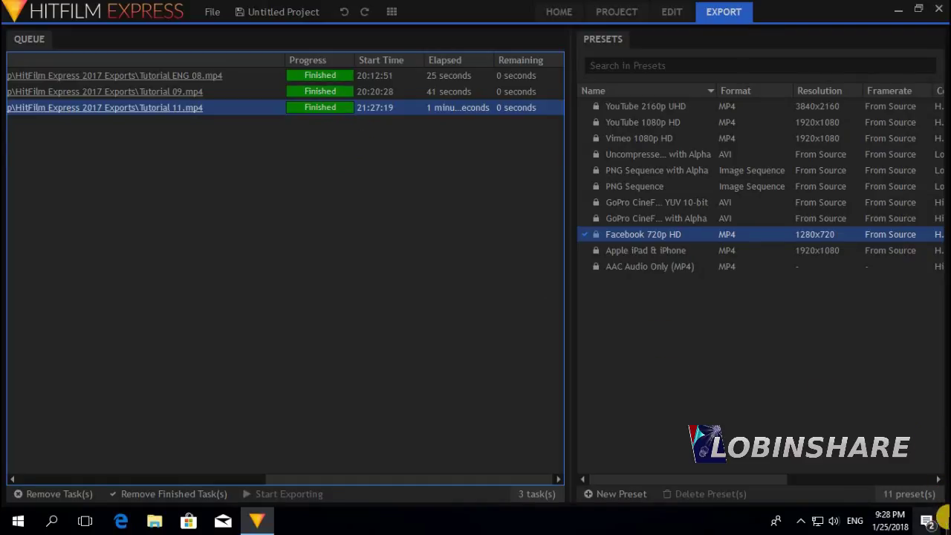
- Switch to the desktop, open the HitFilm Express 2017 Exports folder and play the exported Tutorial 11 video
click(943, 516)
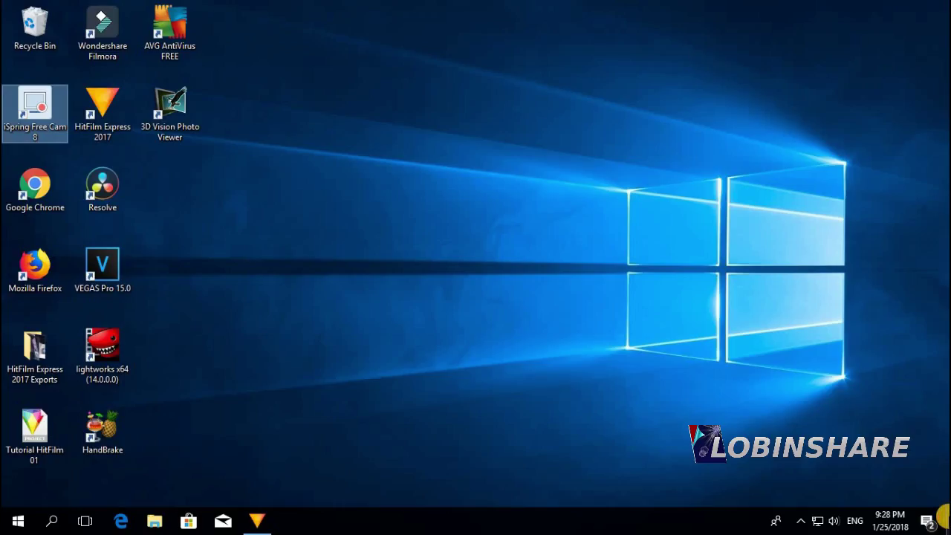
click(40, 355)
double_click(40, 355)
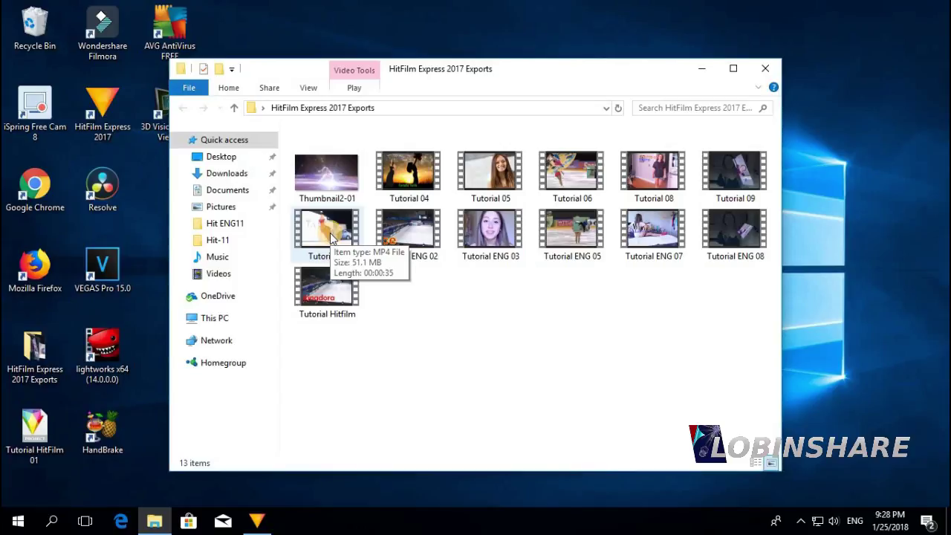
click(332, 237)
double_click(332, 236)
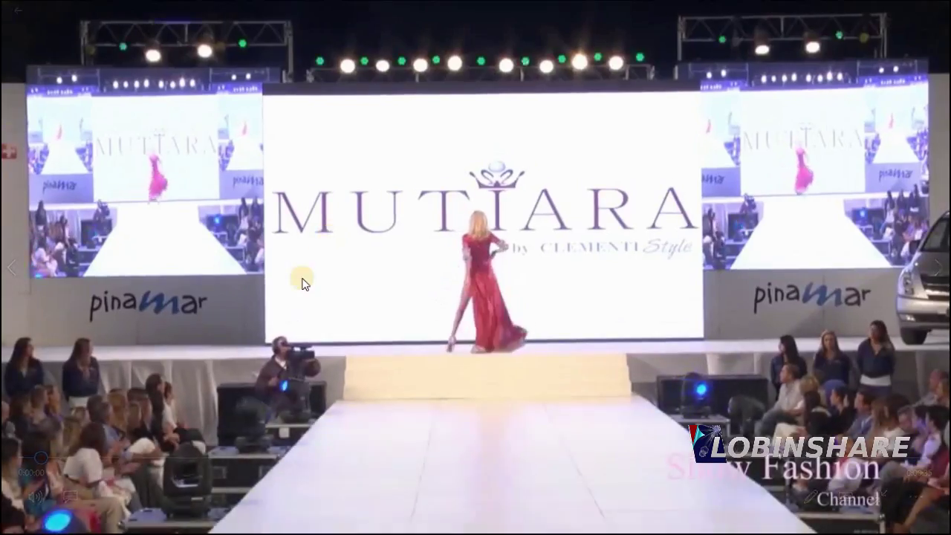
mouse_move(238, 323)
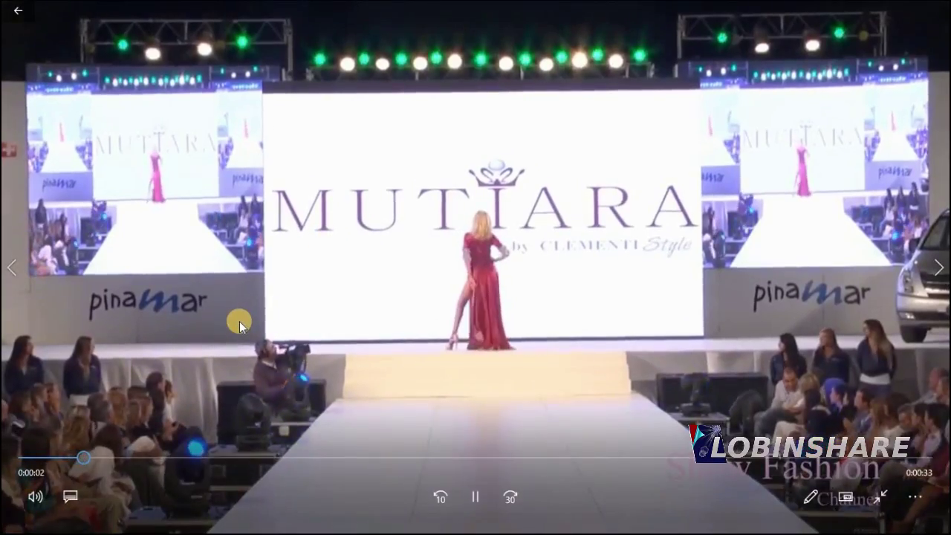